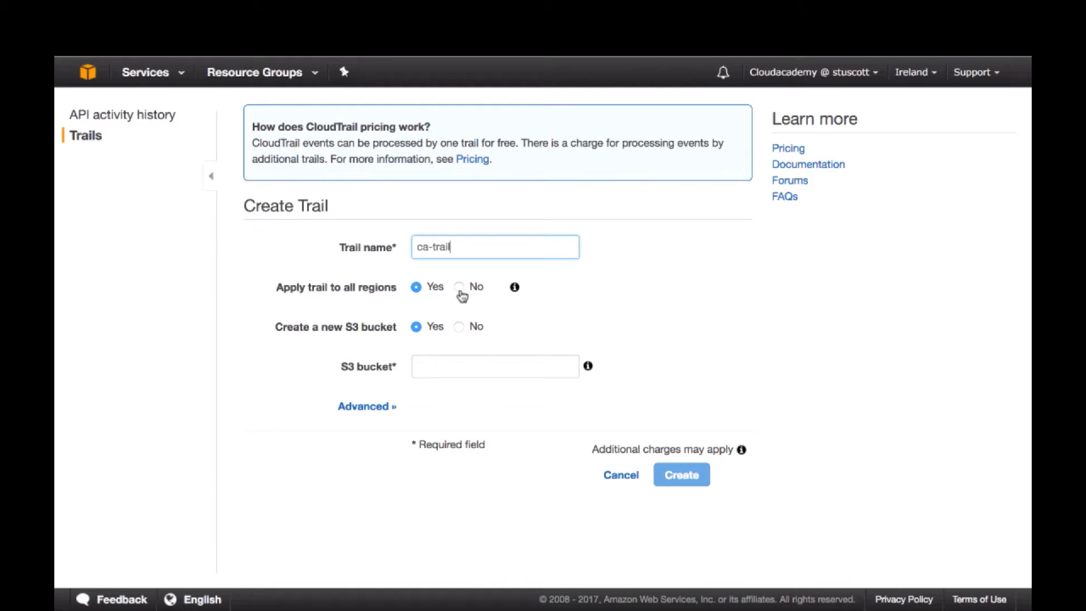
{"action": "left_click", "coordinate": [459, 289]}
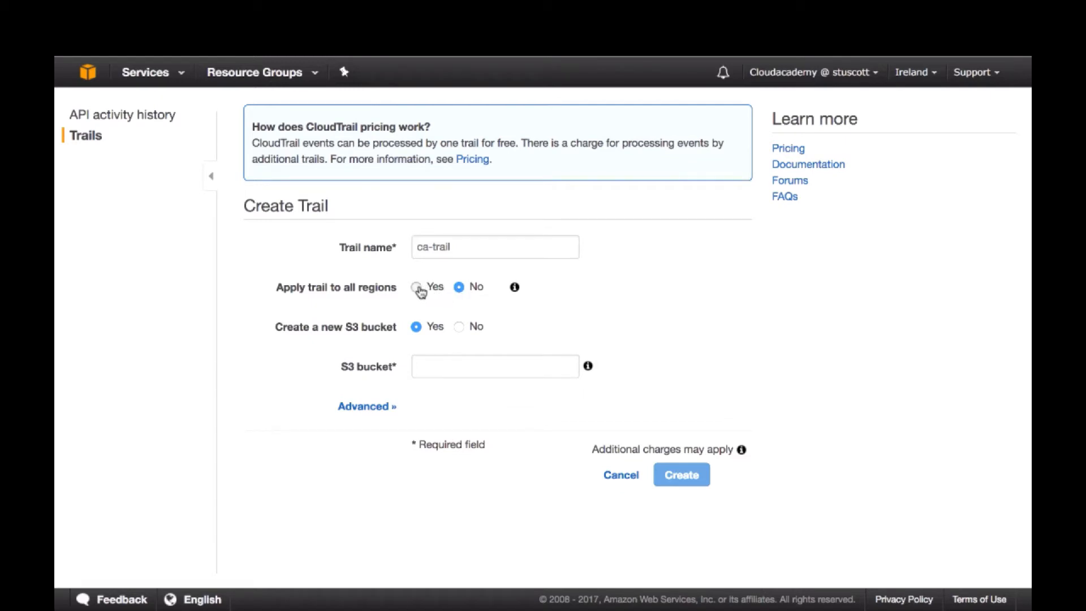
{"action": "left_click", "coordinate": [418, 289]}
{"action": "left_click", "coordinate": [458, 326]}
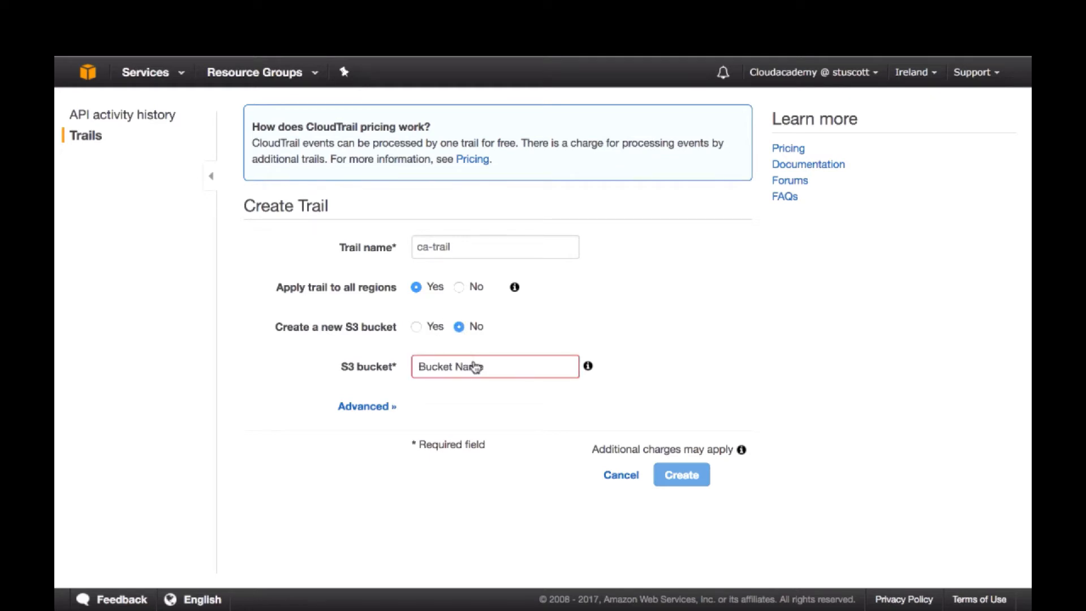
{"action": "left_click", "coordinate": [474, 367]}
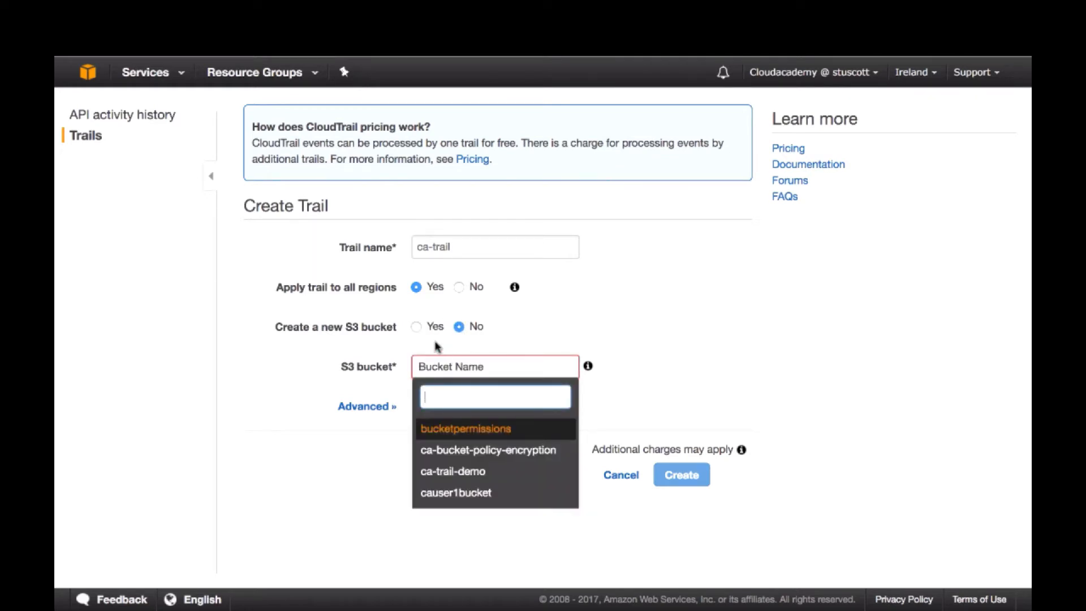
{"action": "left_click", "coordinate": [416, 328]}
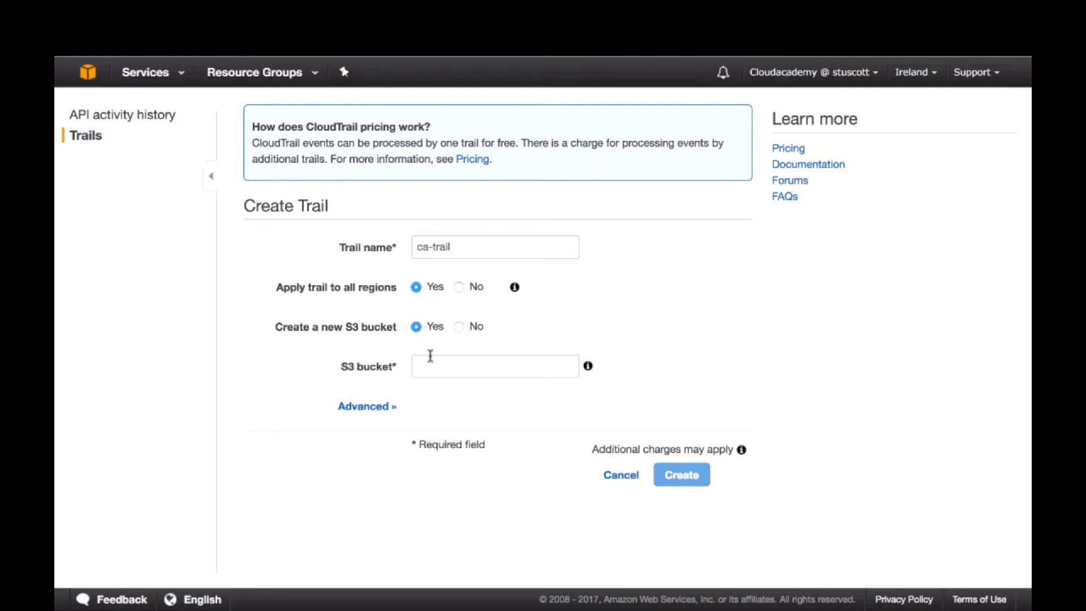
Name the trail's new S3 bucket ca-trail
{"action": "left_click", "coordinate": [433, 363]}
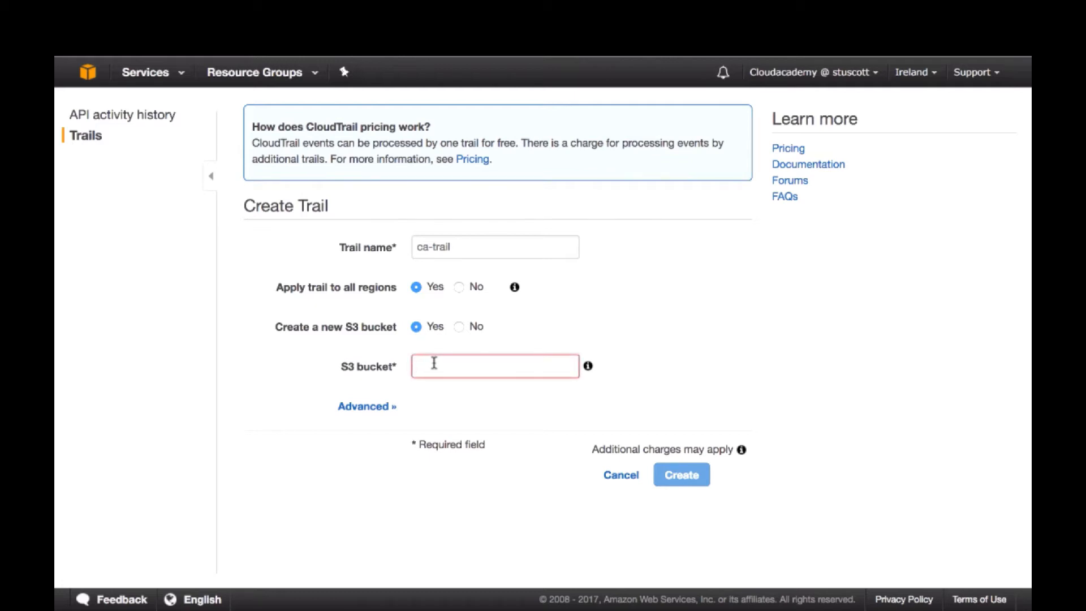
{"action": "type", "text": "ca-"}
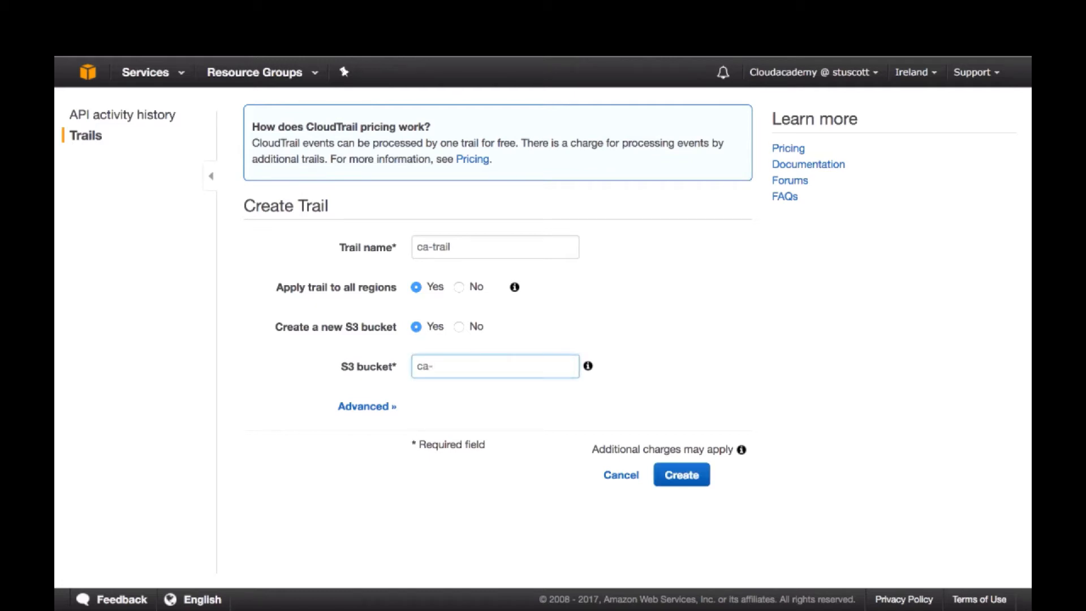
{"action": "type", "text": "trail"}
Reveal the trail's advanced options and set the log file prefix to demo
{"action": "left_click", "coordinate": [373, 408]}
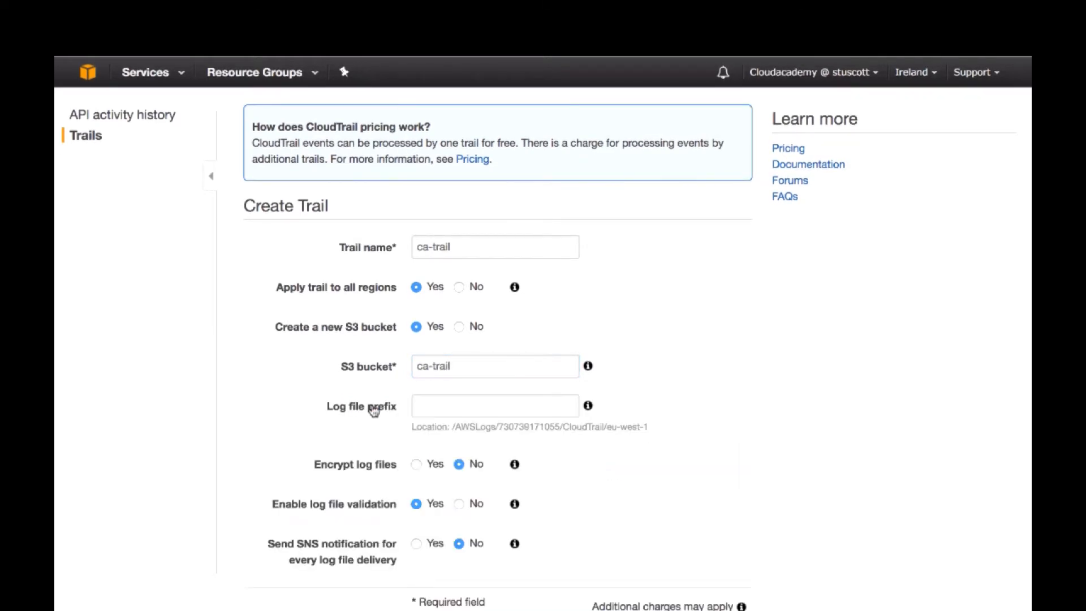
{"action": "scroll", "coordinate": [659, 434], "scroll_direction": "down", "scroll_amount": 3}
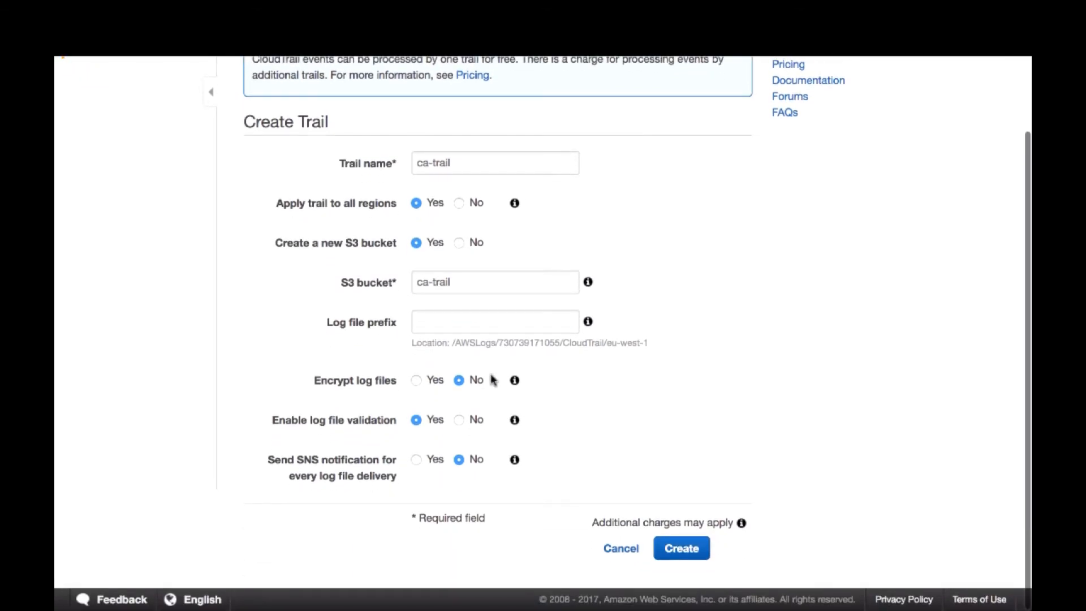
{"action": "left_click", "coordinate": [452, 327]}
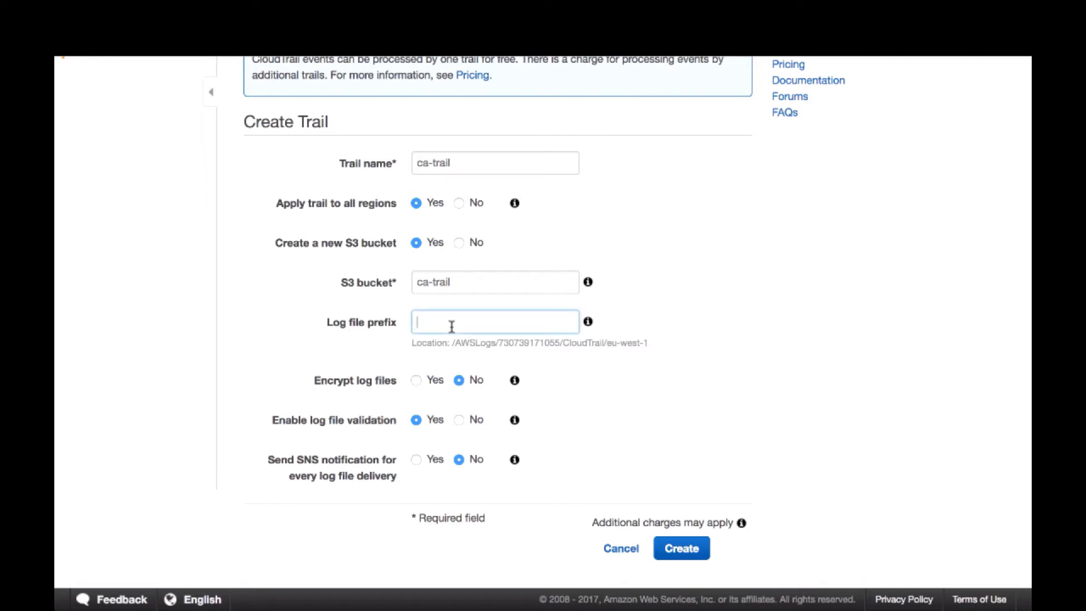
{"action": "left_click", "coordinate": [588, 322]}
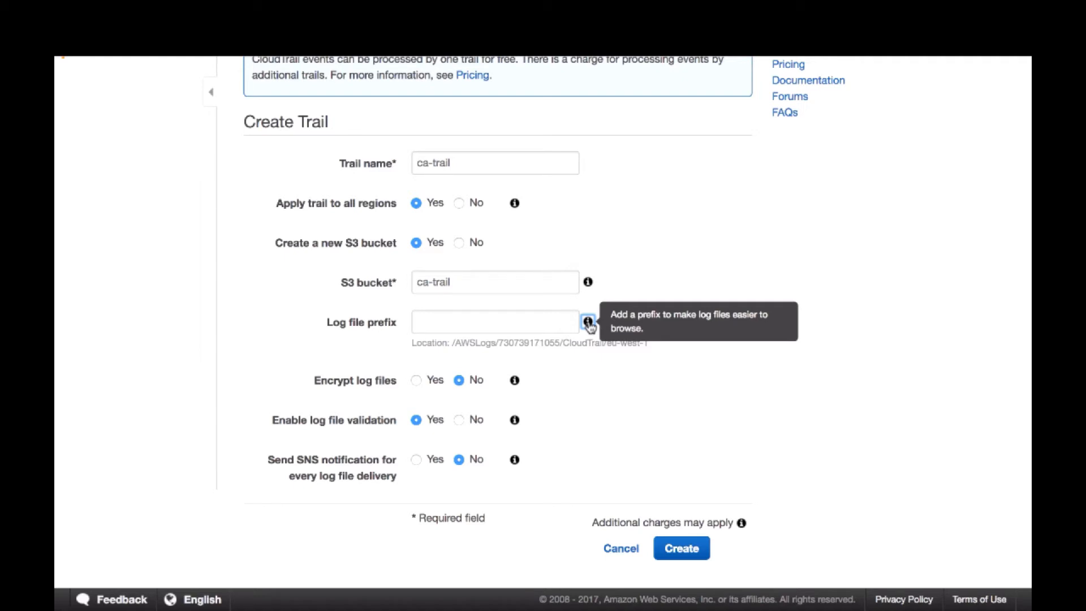
{"action": "left_click", "coordinate": [554, 320]}
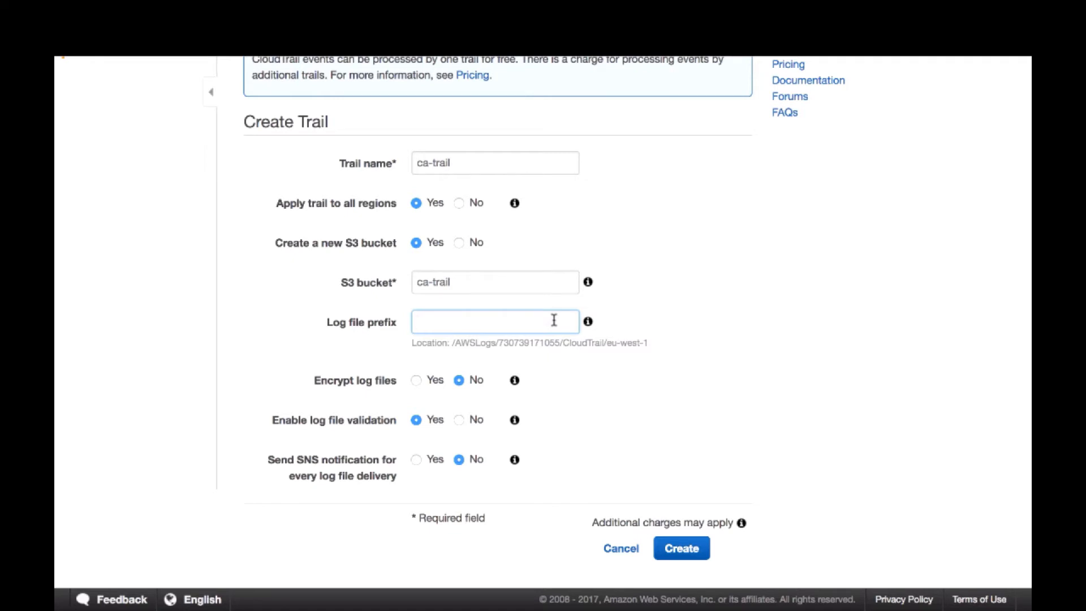
{"action": "type", "text": "demo"}
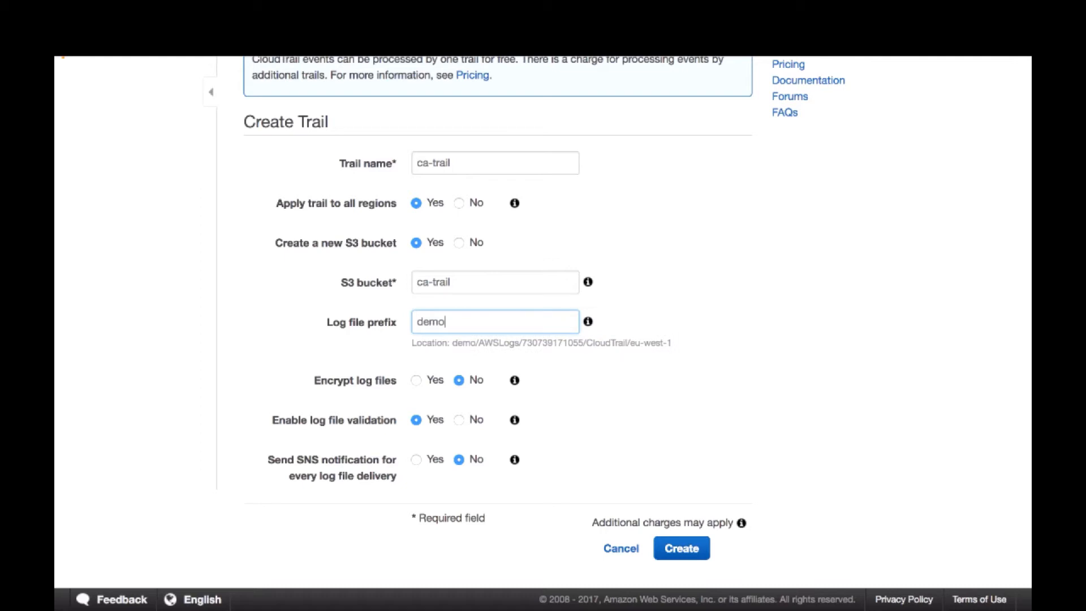
{"action": "mouse_move", "coordinate": [453, 343]}
{"action": "left_mouse_down"}
{"action": "mouse_move", "coordinate": [485, 346]}
{"action": "mouse_move", "coordinate": [465, 346]}
{"action": "left_mouse_up"}
{"action": "left_click", "coordinate": [462, 348]}
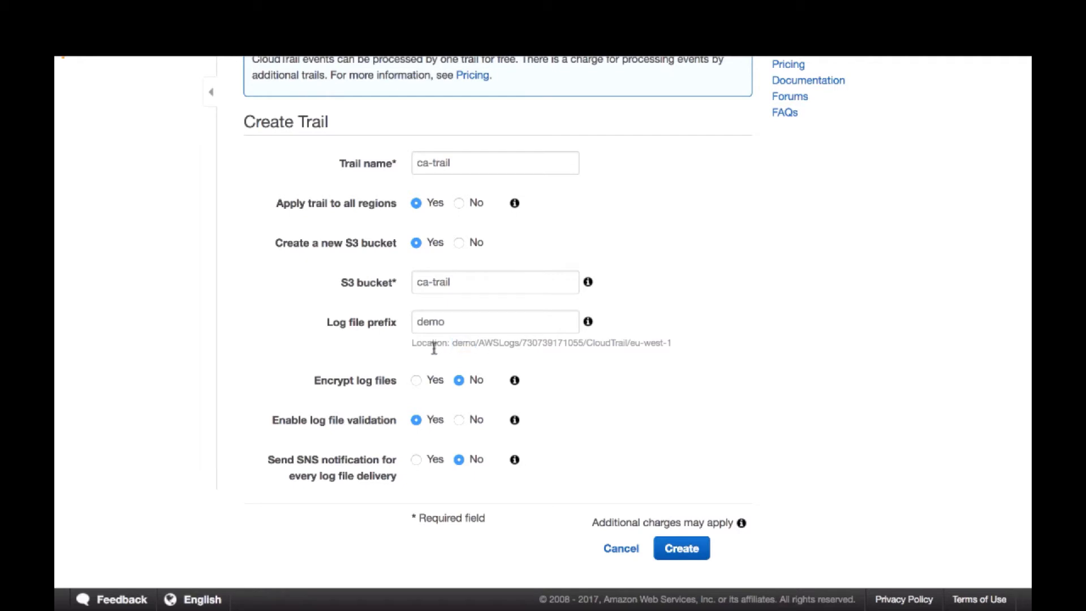
{"action": "left_click", "coordinate": [417, 381]}
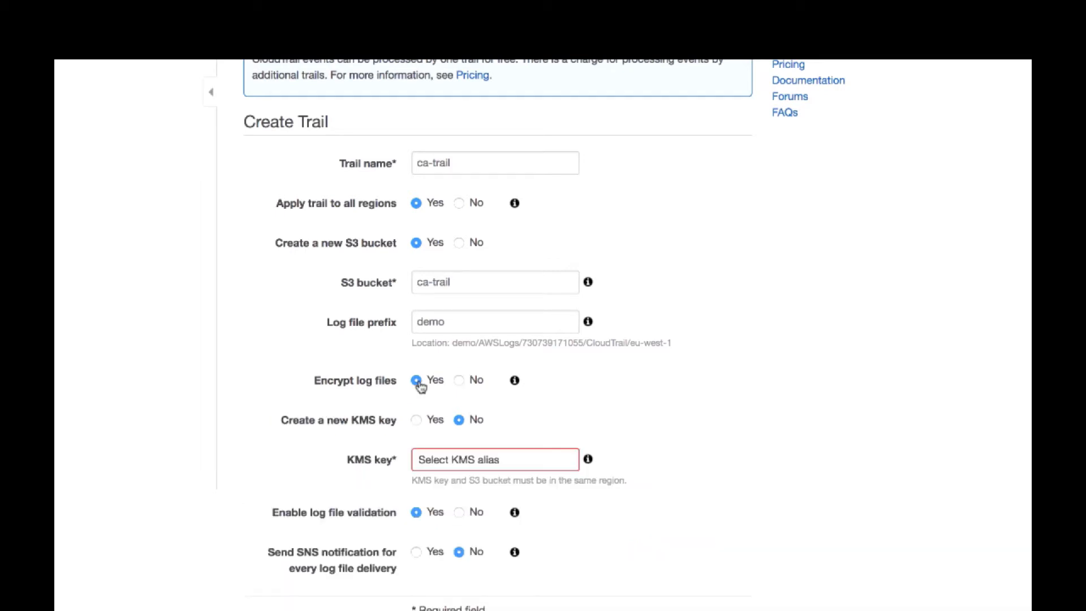
{"action": "scroll", "coordinate": [597, 423], "scroll_direction": "down", "scroll_amount": 3}
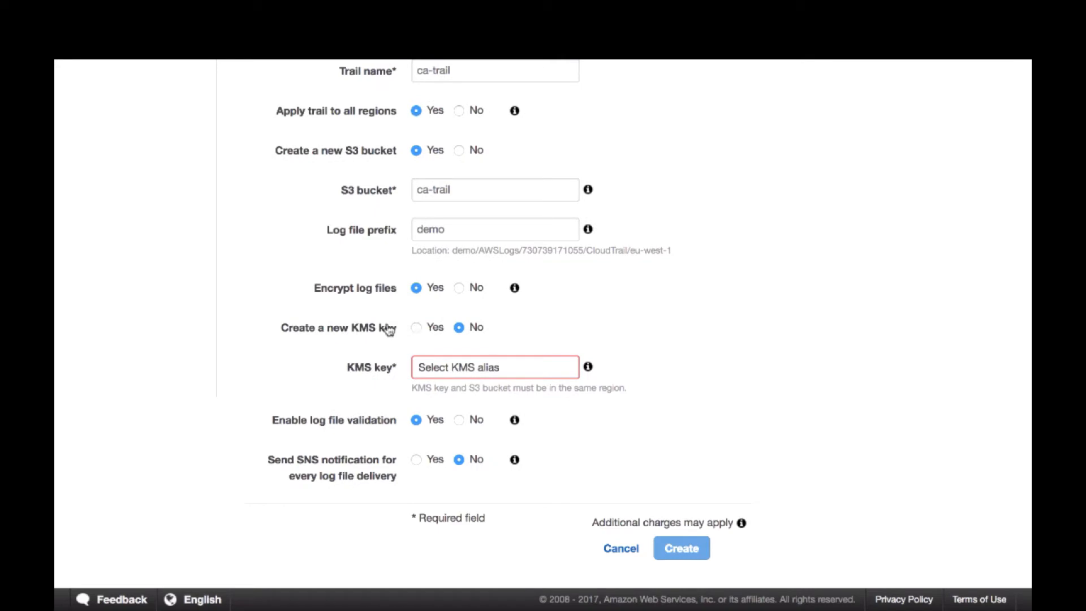
{"action": "left_click", "coordinate": [417, 330]}
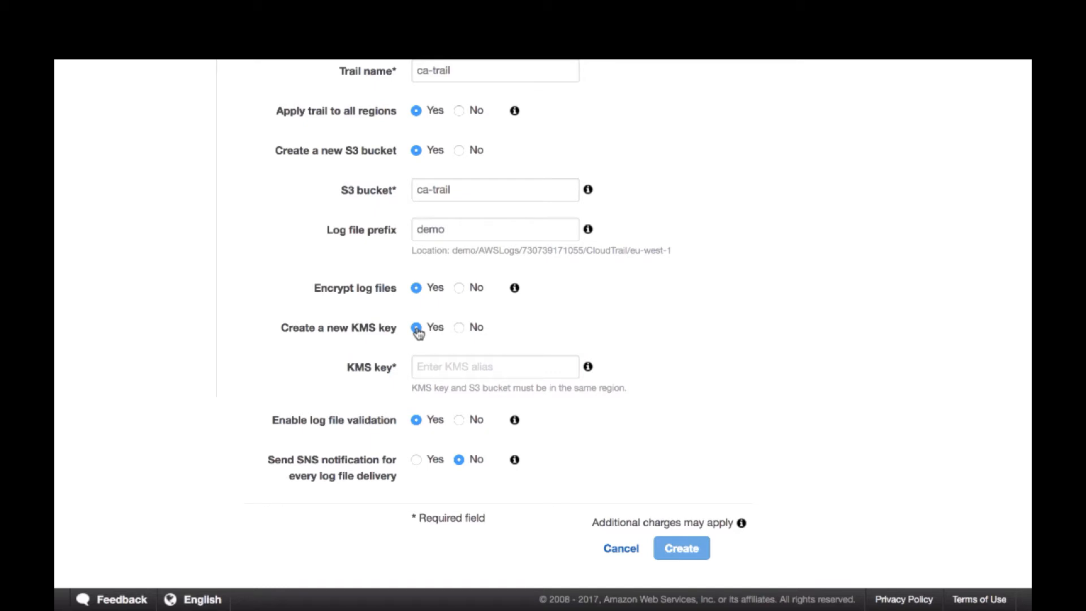
{"action": "left_click", "coordinate": [459, 329]}
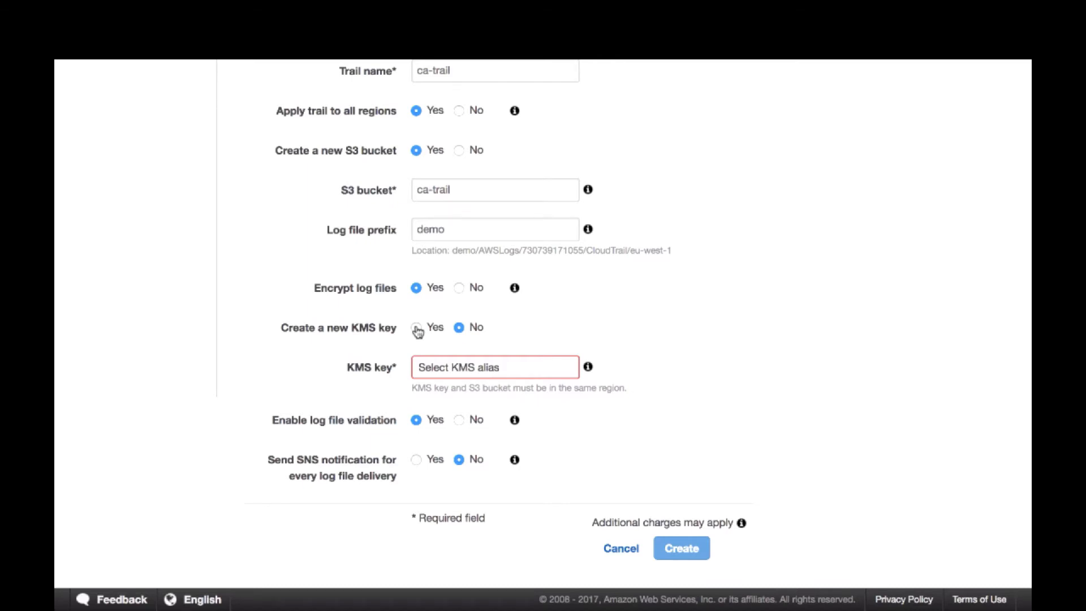
{"action": "left_click", "coordinate": [462, 288]}
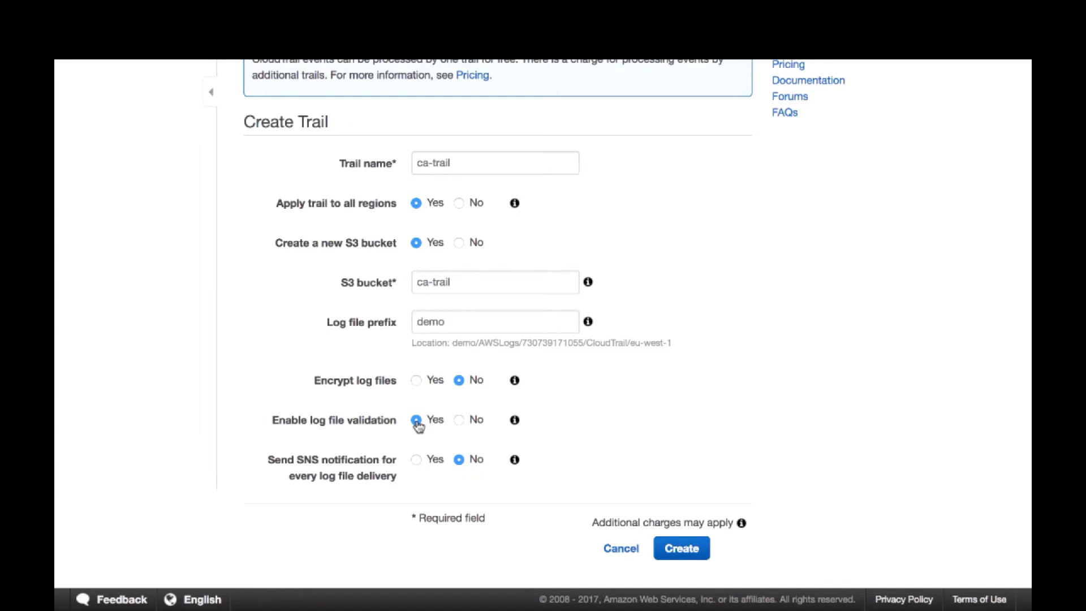
Create the trail with log file validation and SNS notifications for log file delivery turned off
{"action": "left_click", "coordinate": [459, 421]}
{"action": "left_click", "coordinate": [416, 460]}
{"action": "scroll", "coordinate": [500, 488], "scroll_direction": "down", "scroll_amount": 2}
{"action": "scroll", "coordinate": [500, 488], "scroll_direction": "down", "scroll_amount": 1}
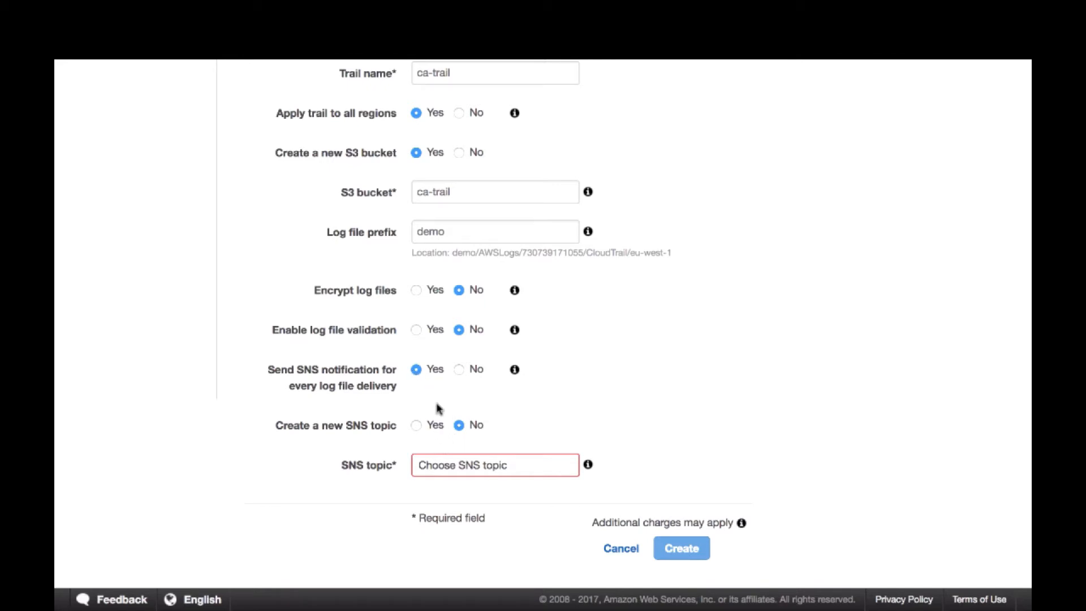
{"action": "left_click", "coordinate": [459, 369]}
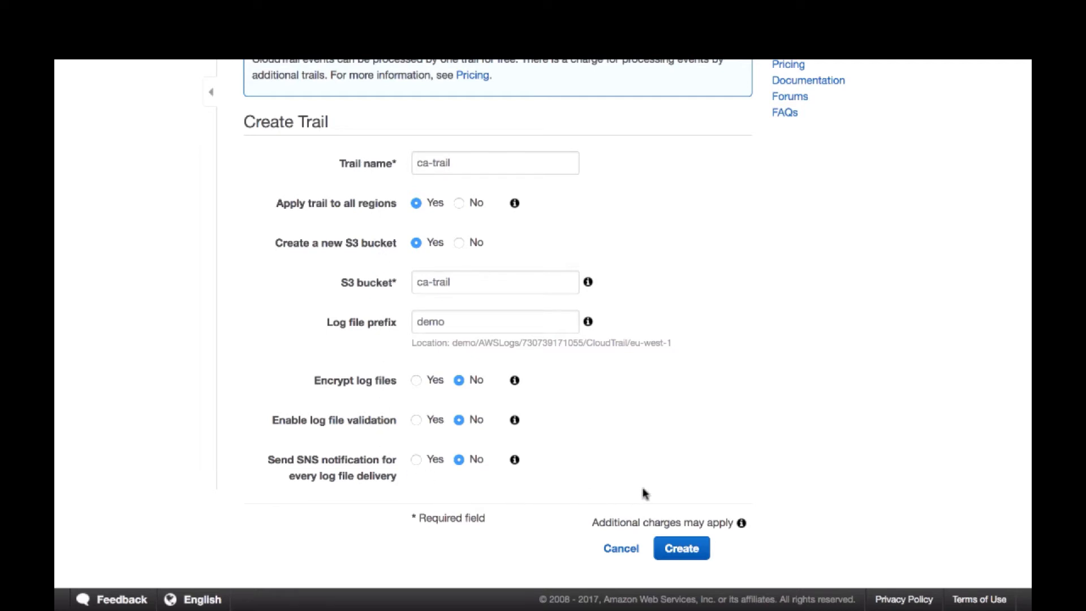
{"action": "left_click", "coordinate": [685, 551]}
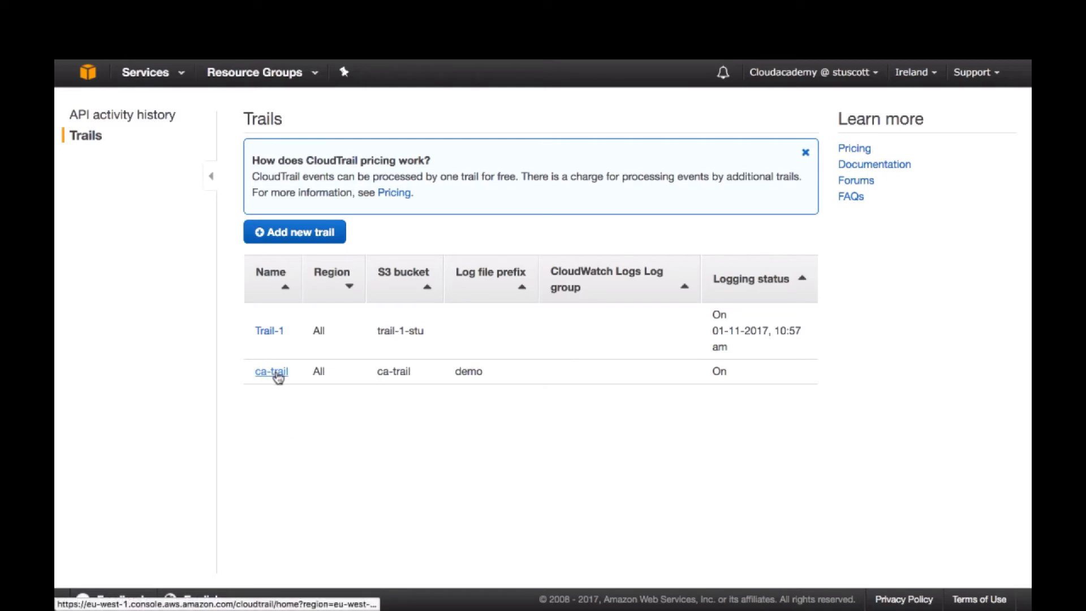
Open the configuration of ca-trail and review its S3, CloudWatch Logs, event selector and tag sections
{"action": "mouse_move", "coordinate": [317, 371]}
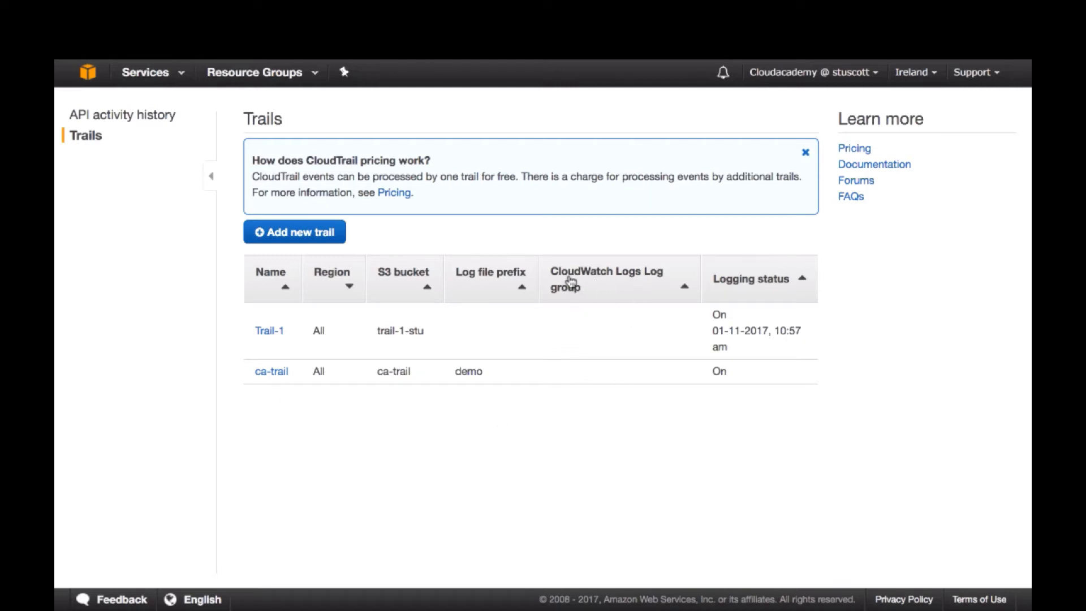
{"action": "left_click", "coordinate": [267, 374]}
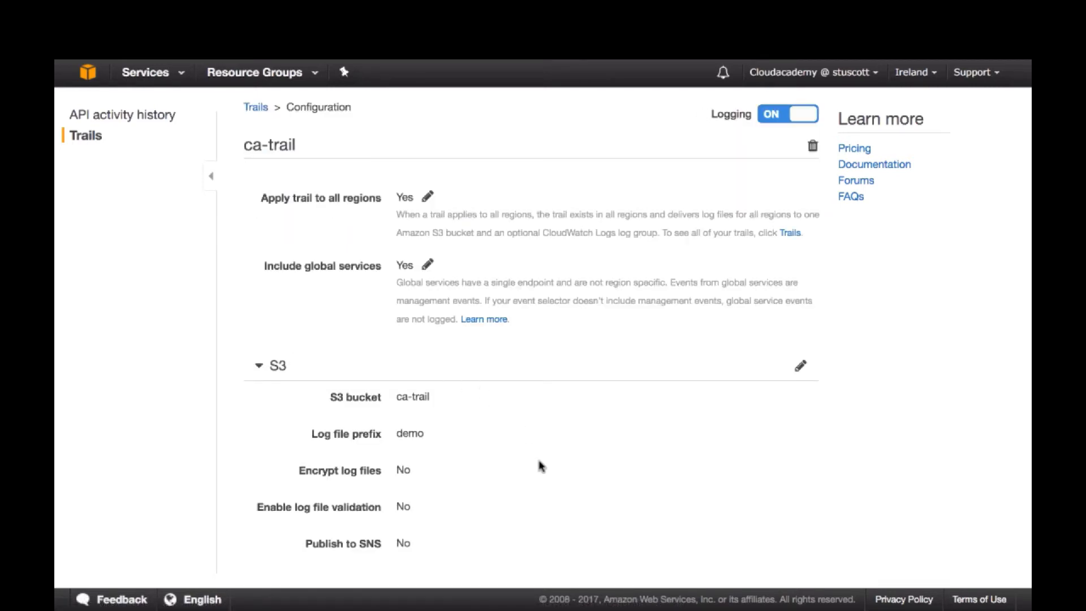
{"action": "scroll", "coordinate": [540, 467], "scroll_direction": "down", "scroll_amount": 1}
{"action": "scroll", "coordinate": [540, 467], "scroll_direction": "down", "scroll_amount": 8}
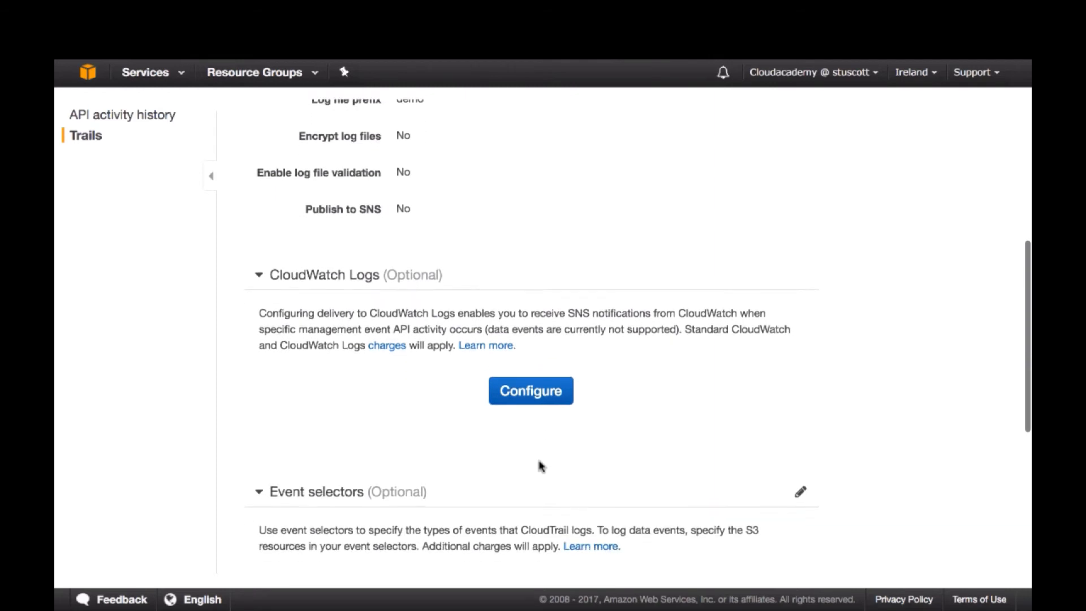
{"action": "scroll", "coordinate": [541, 467], "scroll_direction": "down", "scroll_amount": 3}
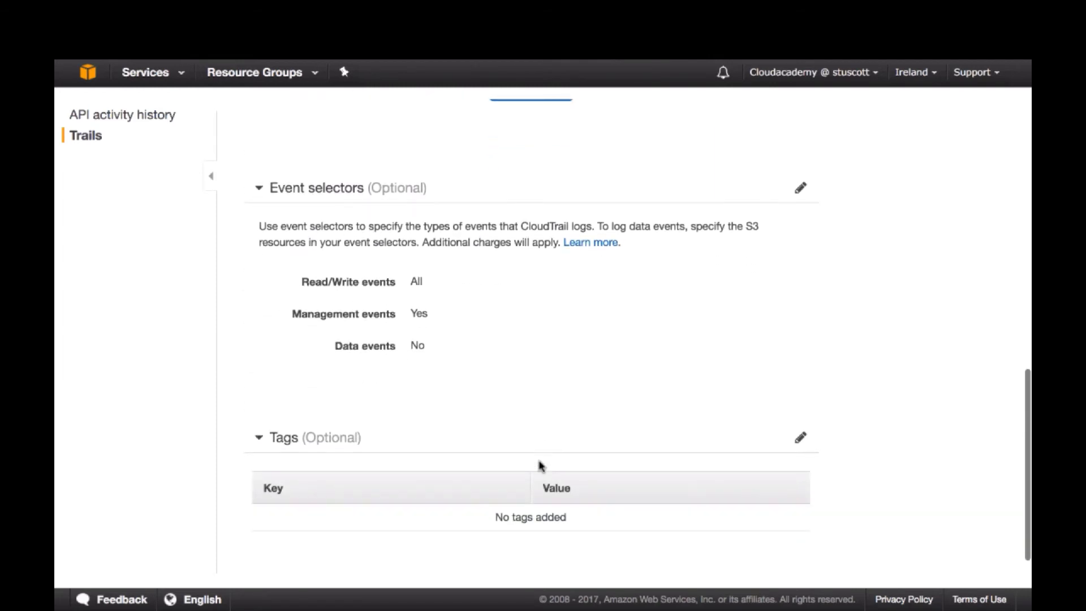
{"action": "scroll", "coordinate": [541, 467], "scroll_direction": "up", "scroll_amount": 5}
{"action": "scroll", "coordinate": [540, 465], "scroll_direction": "up", "scroll_amount": 6}
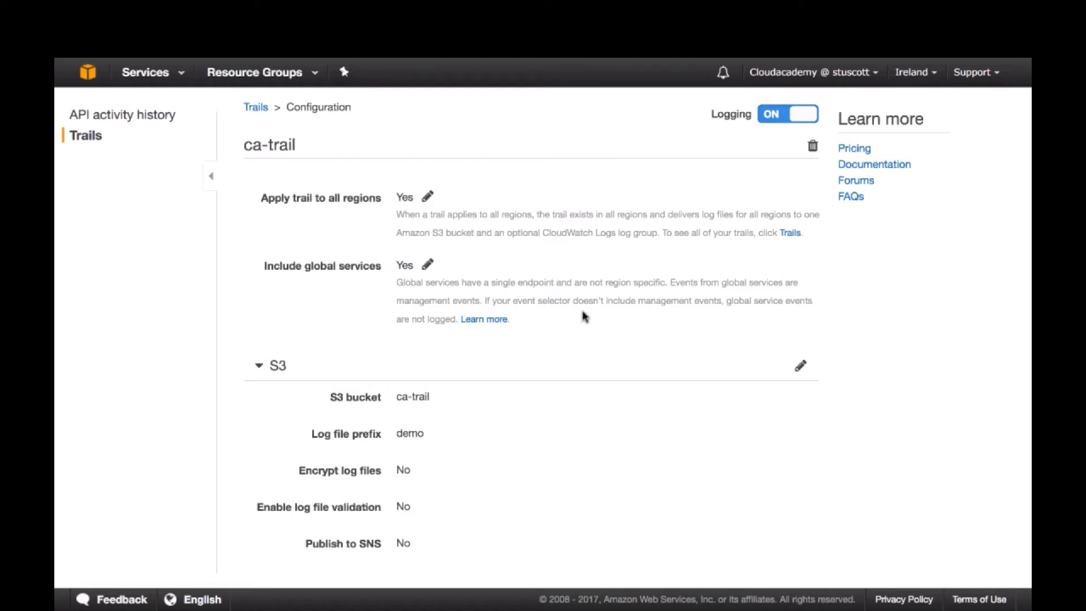
Configure CloudWatch Logs delivery for ca-trail with the log group CloudTrail/DefaultLogGroup and continue to the permission request
{"action": "scroll", "coordinate": [582, 314], "scroll_direction": "down", "scroll_amount": 3}
{"action": "scroll", "coordinate": [583, 314], "scroll_direction": "down", "scroll_amount": 1}
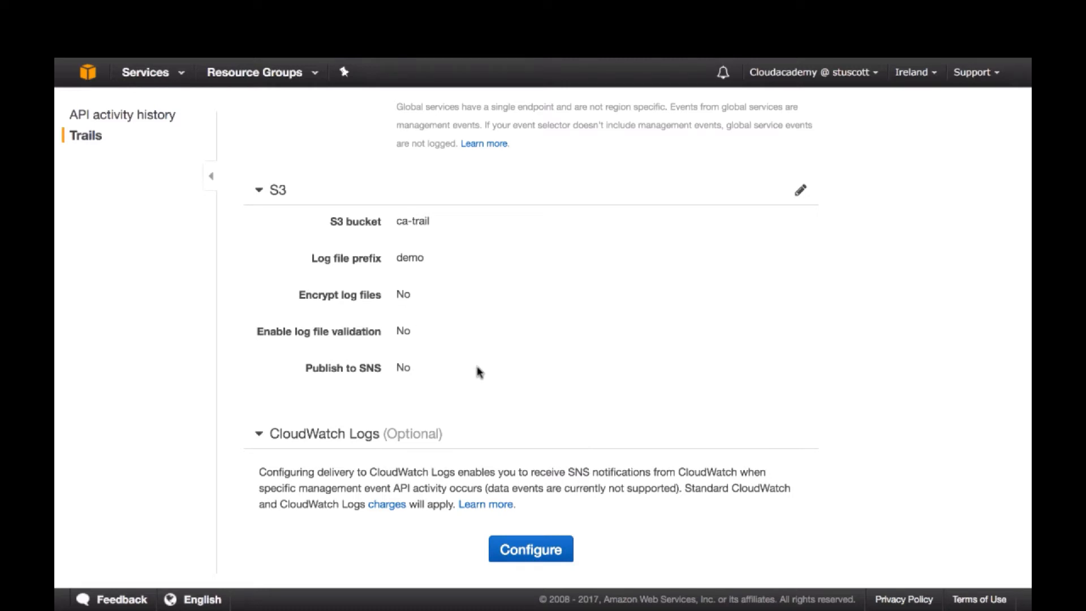
{"action": "scroll", "coordinate": [584, 389], "scroll_direction": "down", "scroll_amount": 5}
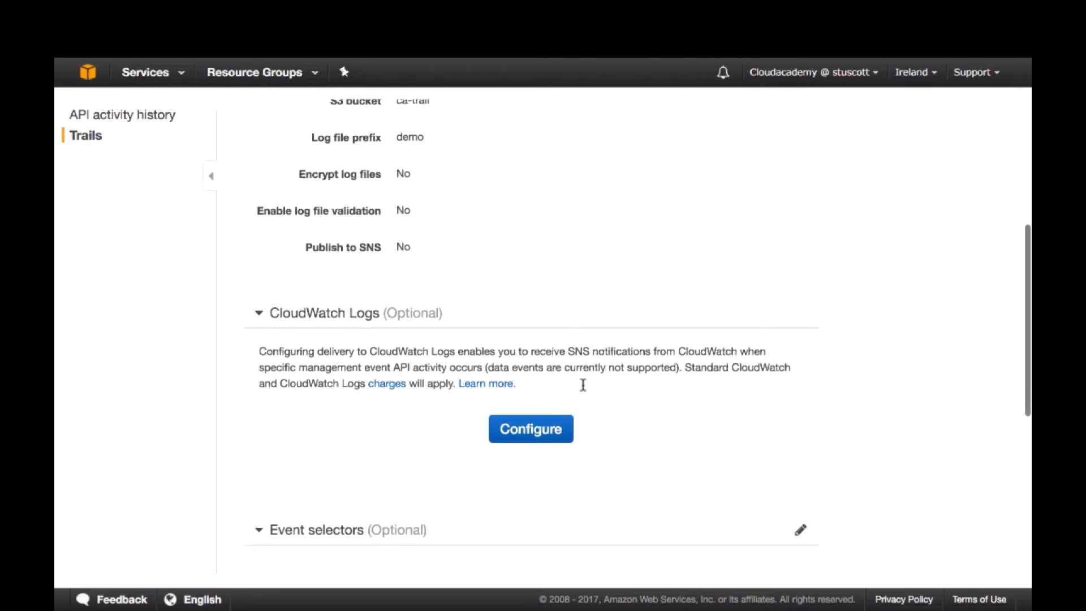
{"action": "scroll", "coordinate": [583, 384], "scroll_direction": "down", "scroll_amount": 1}
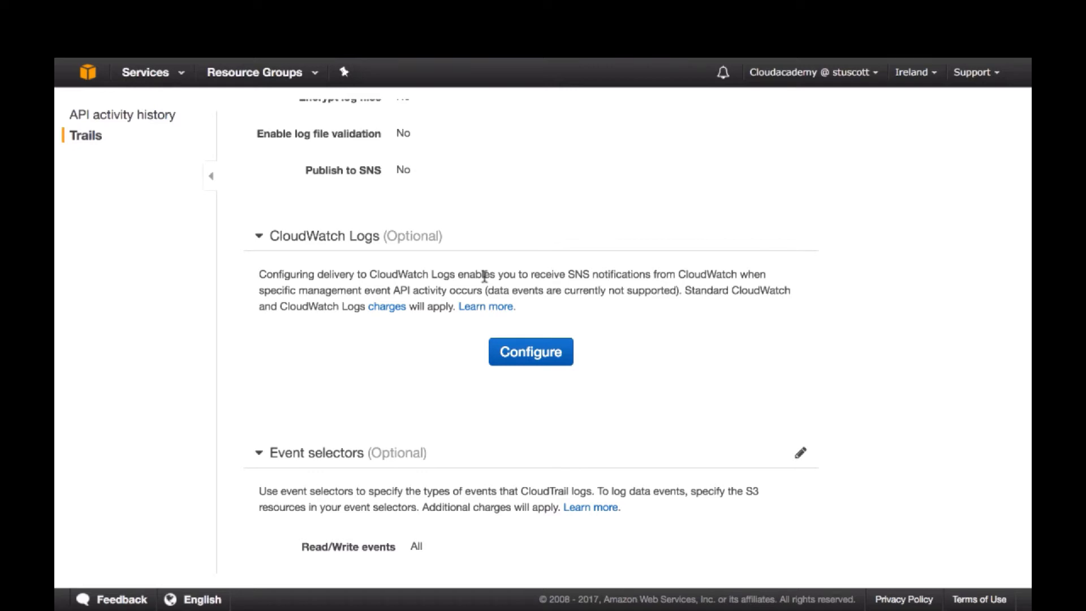
{"action": "left_click", "coordinate": [537, 355]}
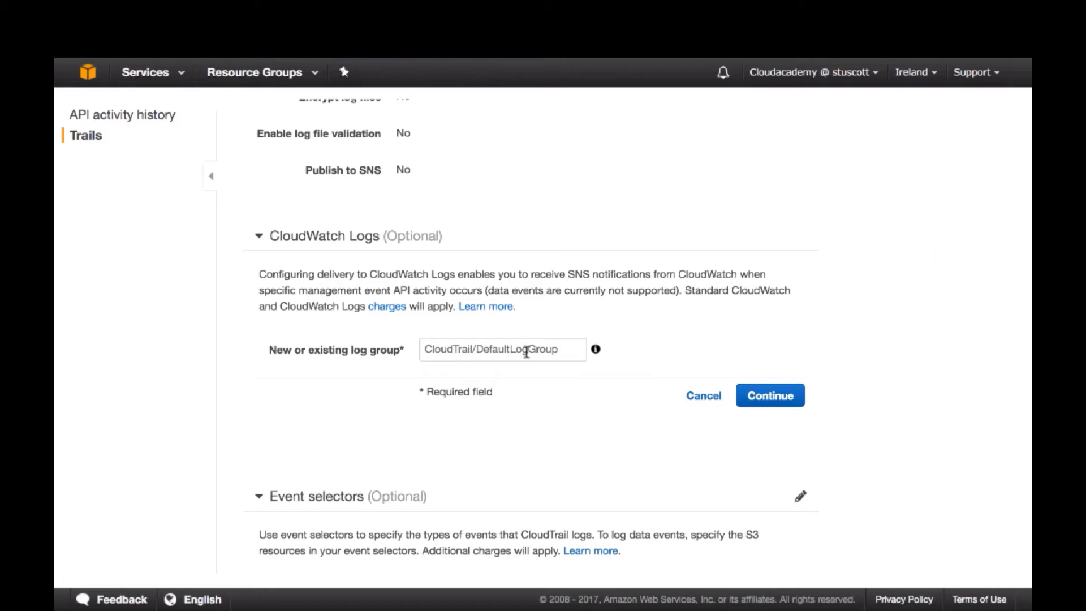
{"action": "left_click", "coordinate": [564, 349]}
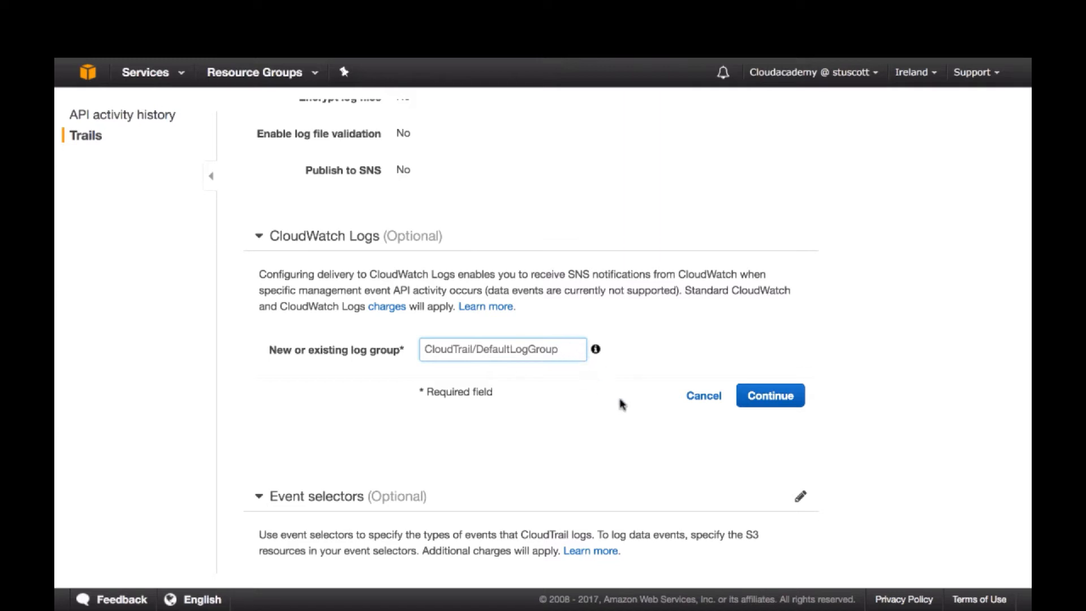
{"action": "left_click", "coordinate": [770, 396]}
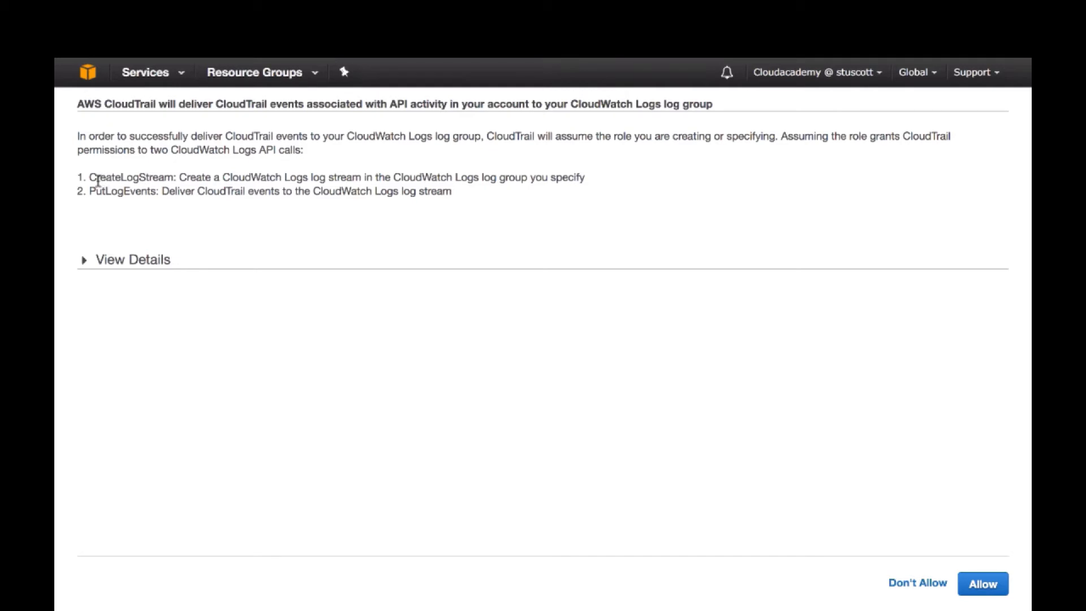
Review the CloudWatch Logs permission request, including its API calls and the IAM role and policy name options
{"action": "left_click_drag", "start_coordinate": [80, 178], "coordinate": [91, 185]}
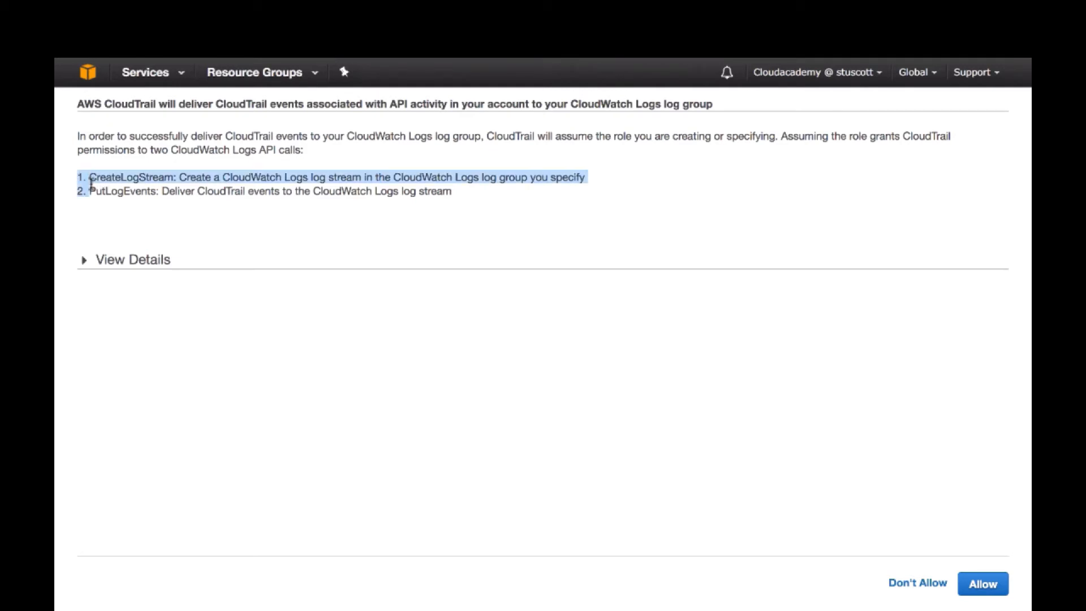
{"action": "left_click", "coordinate": [85, 259]}
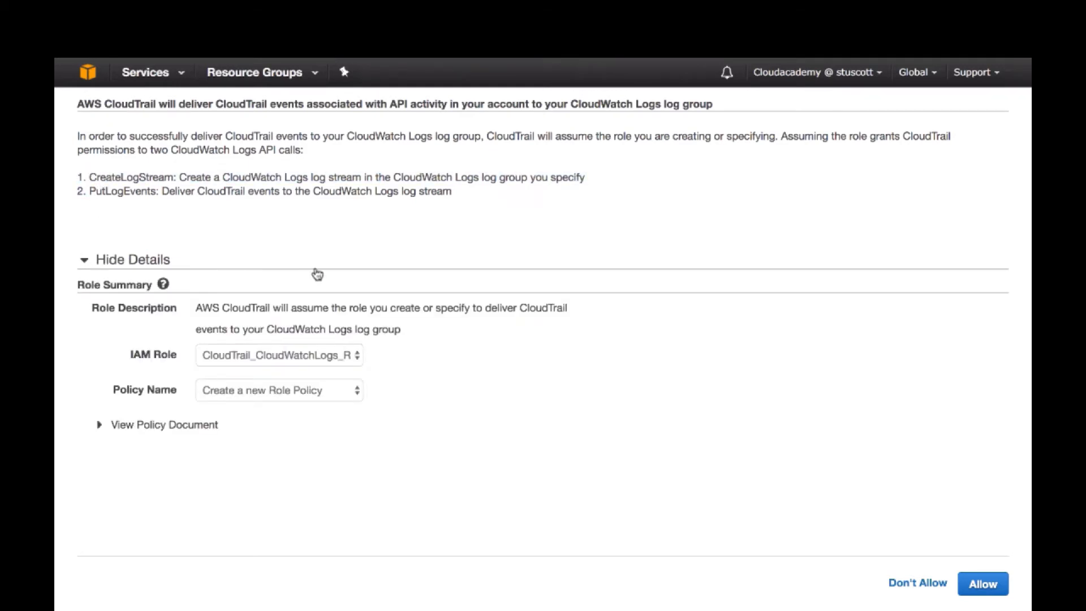
{"action": "left_click", "coordinate": [312, 355]}
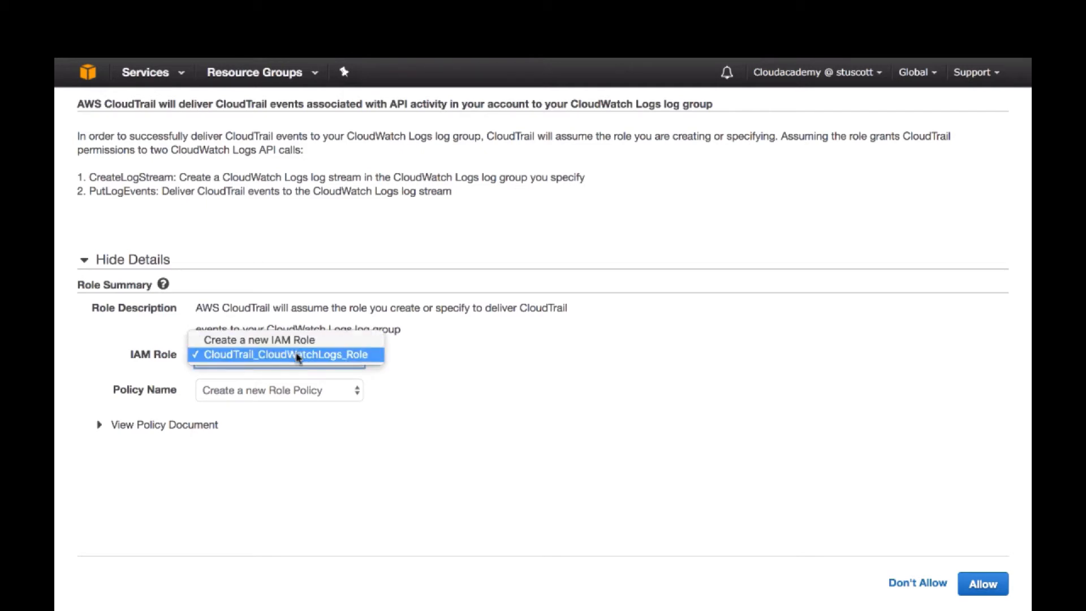
{"action": "left_click", "coordinate": [453, 378]}
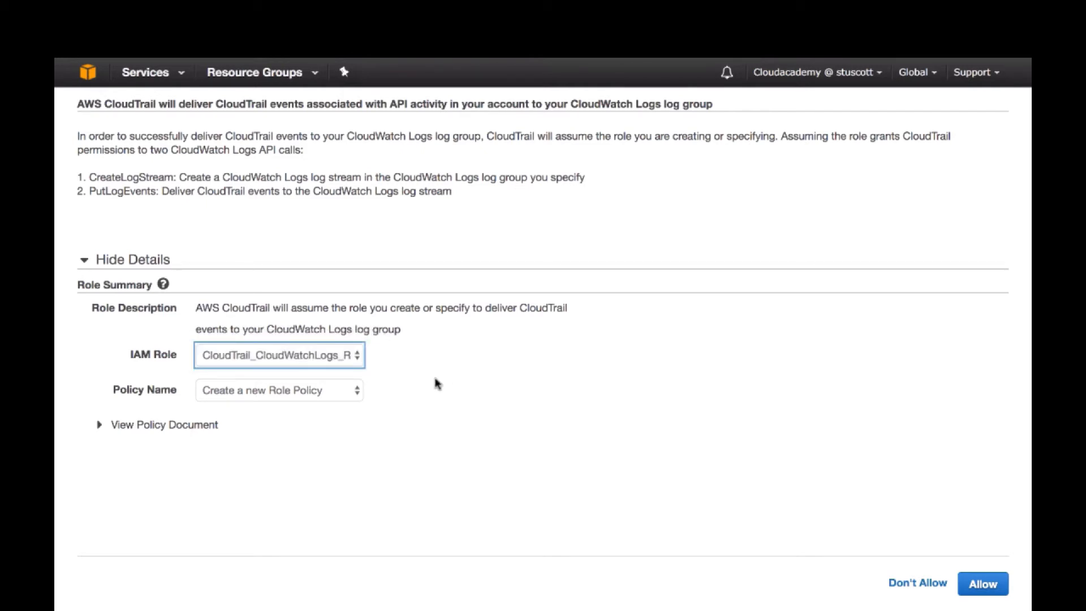
{"action": "left_click", "coordinate": [344, 393]}
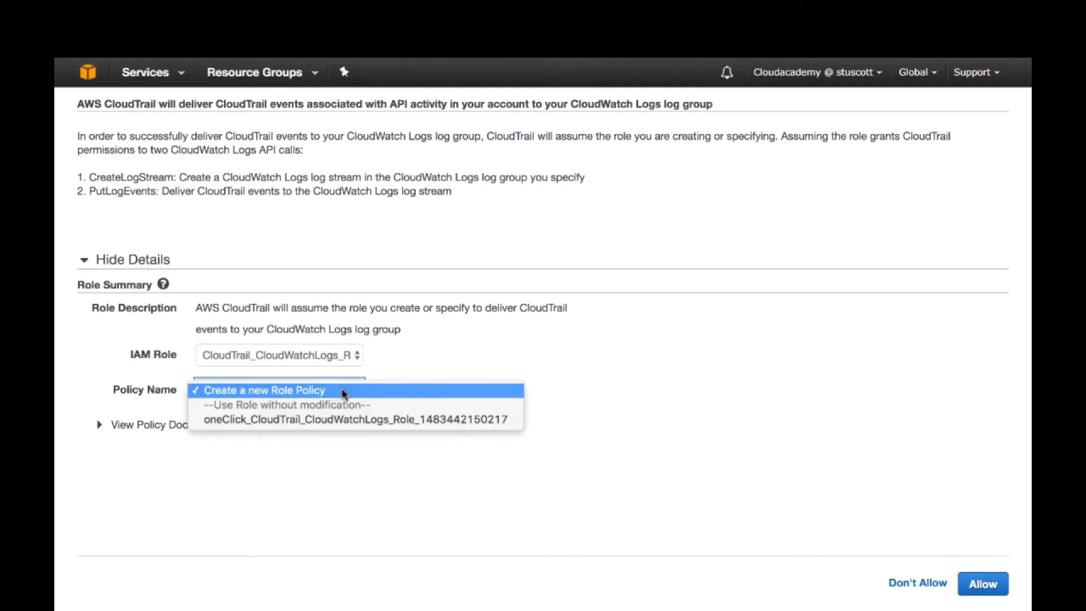
{"action": "left_click", "coordinate": [417, 370]}
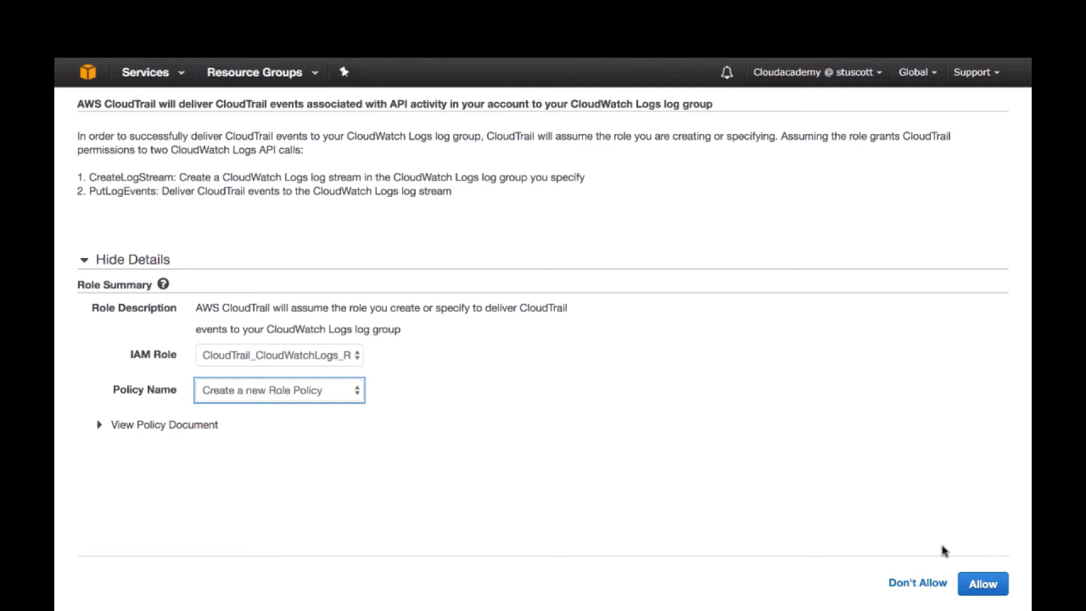
Decline the permission request and cancel the CloudWatch Logs configuration of ca-trail
{"action": "left_click", "coordinate": [916, 582]}
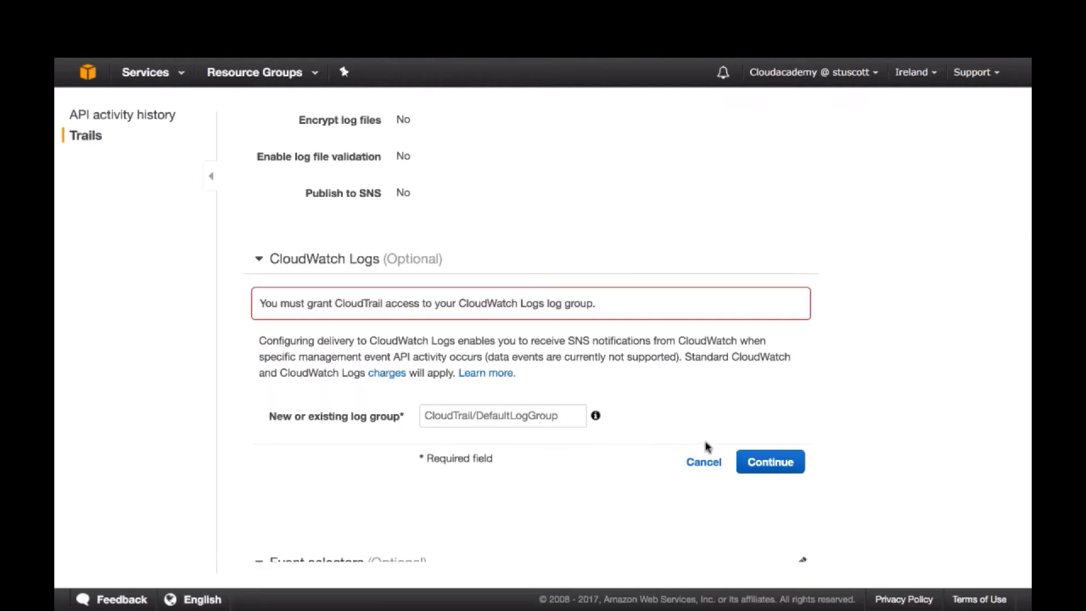
{"action": "left_click", "coordinate": [708, 462]}
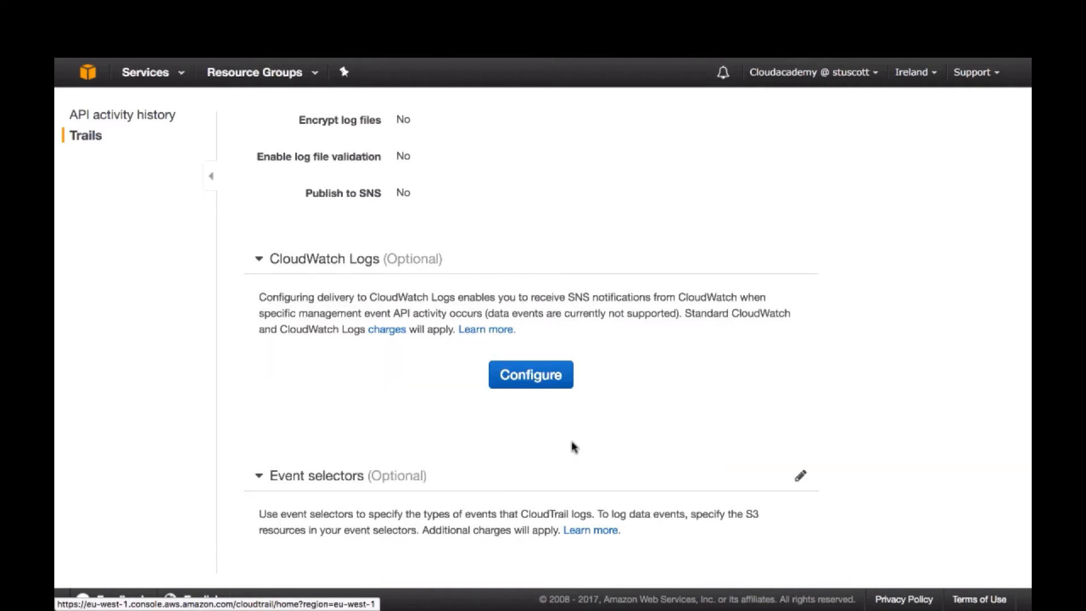
Edit the trail's event selectors and try the Read-only, Write-only and All options for read/write events, ending on All
{"action": "scroll", "coordinate": [548, 453], "scroll_direction": "down", "scroll_amount": 5}
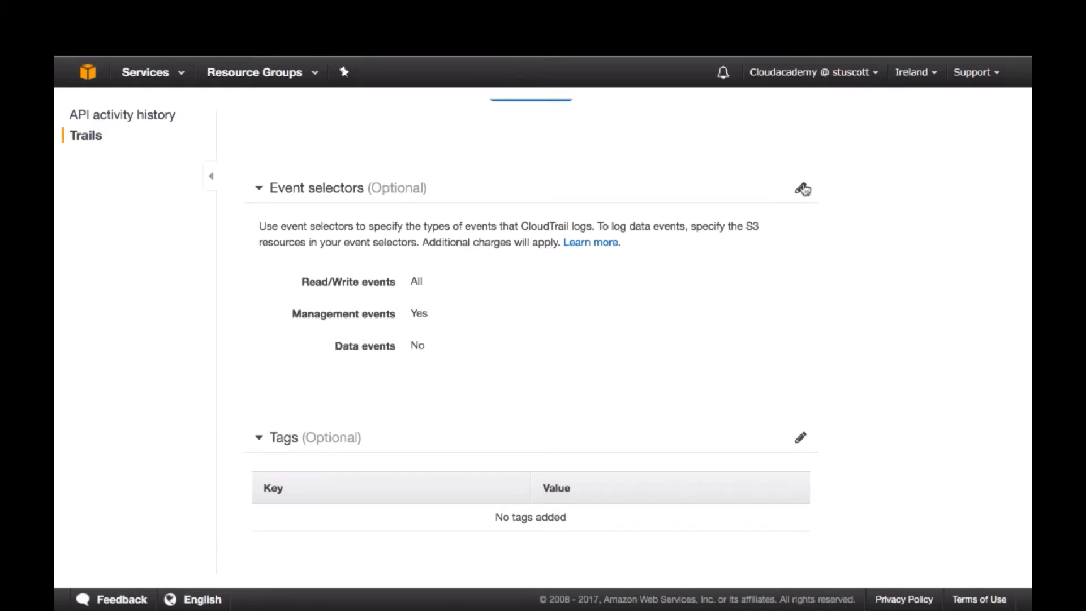
{"action": "left_click", "coordinate": [802, 188]}
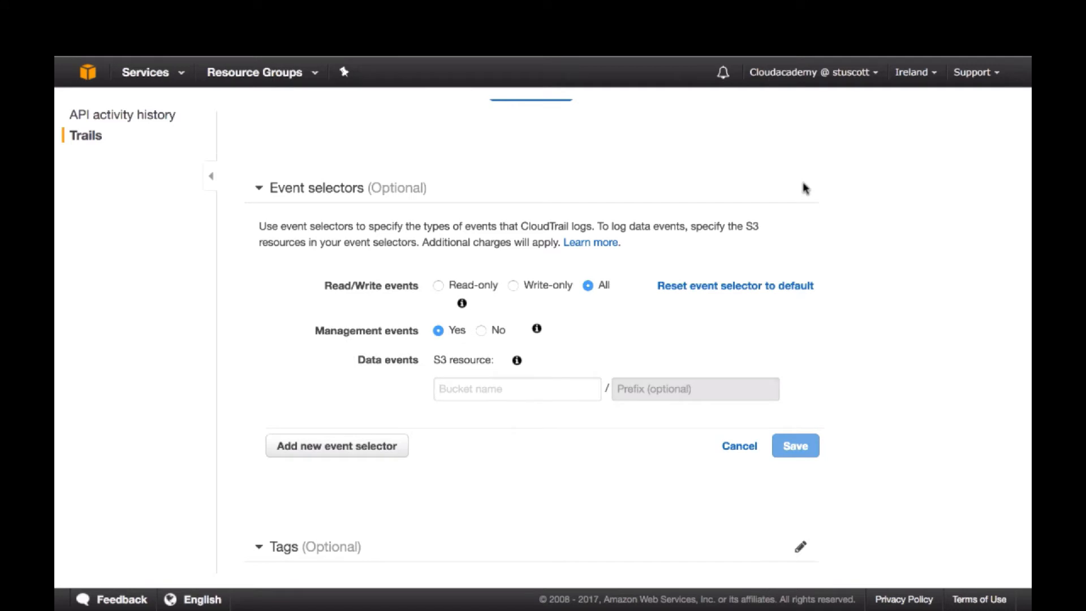
{"action": "left_click", "coordinate": [437, 290]}
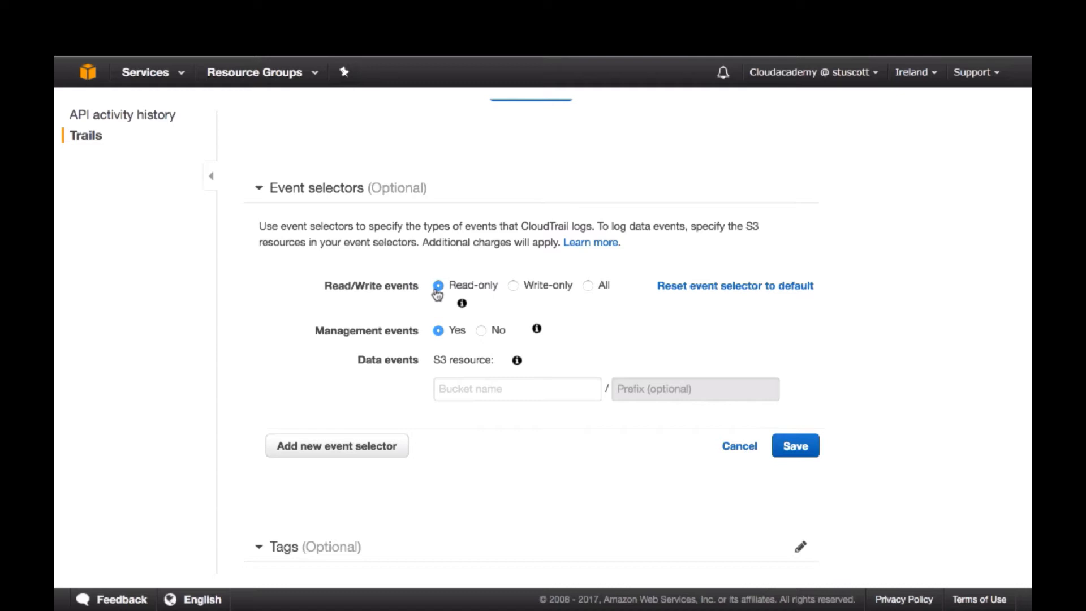
{"action": "left_click", "coordinate": [514, 289]}
{"action": "left_click", "coordinate": [588, 286]}
{"action": "left_click", "coordinate": [437, 286]}
{"action": "left_click", "coordinate": [512, 286]}
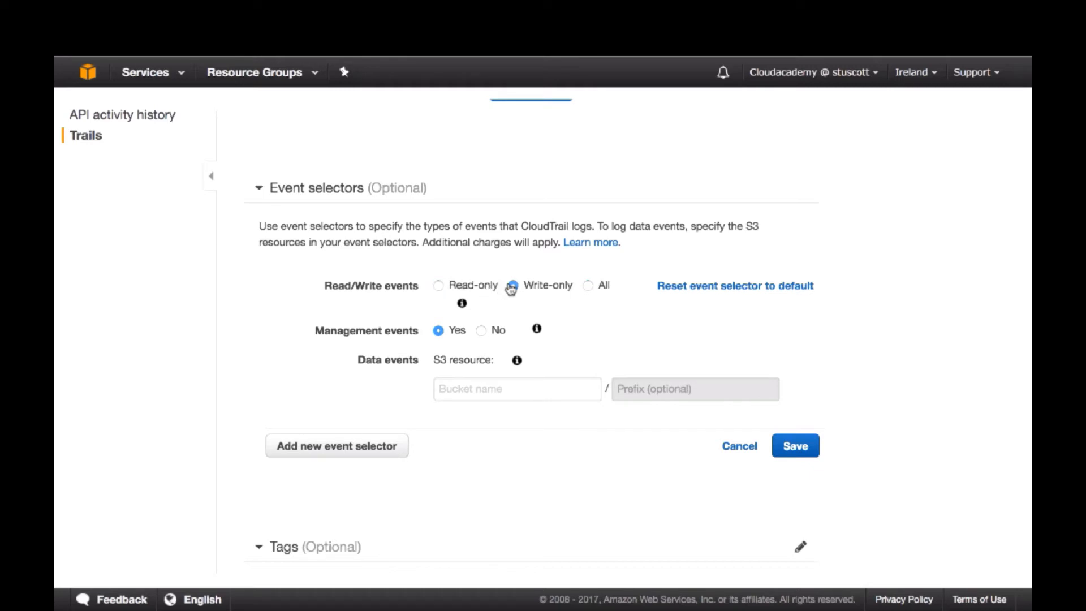
{"action": "left_click", "coordinate": [590, 286]}
Look through the S3 buckets offered for data events, and try management events set to No before restoring Yes
{"action": "left_click", "coordinate": [455, 387]}
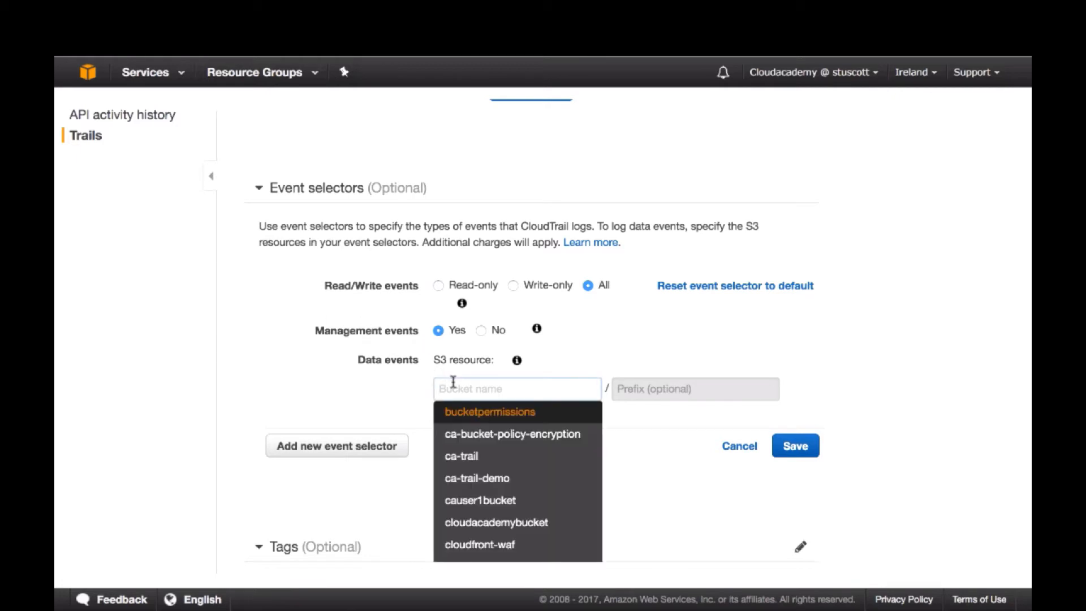
{"action": "left_click", "coordinate": [637, 394]}
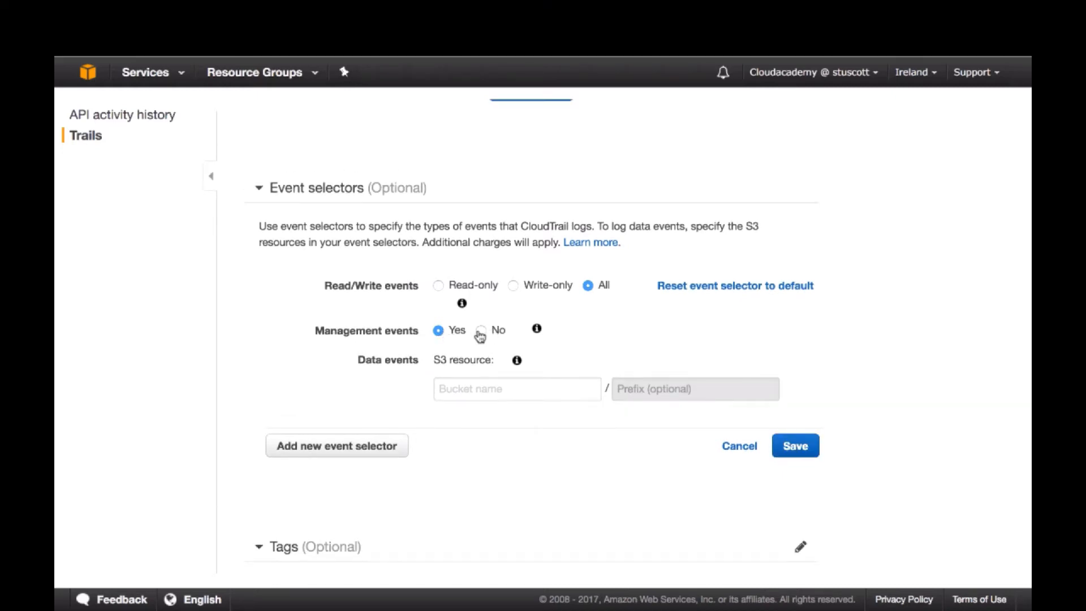
{"action": "left_click", "coordinate": [481, 331]}
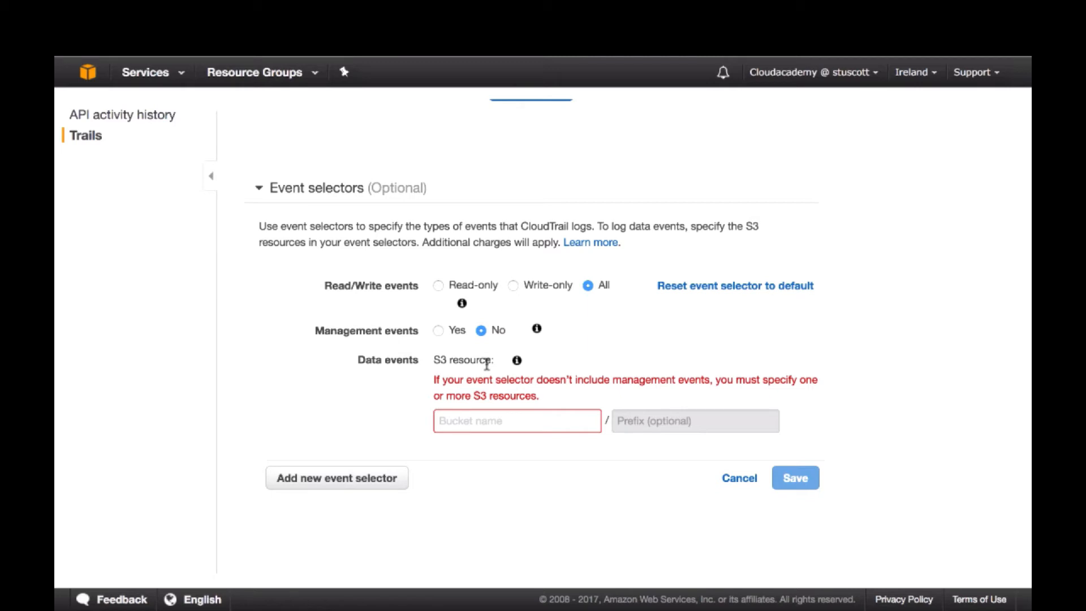
{"action": "left_click", "coordinate": [437, 333]}
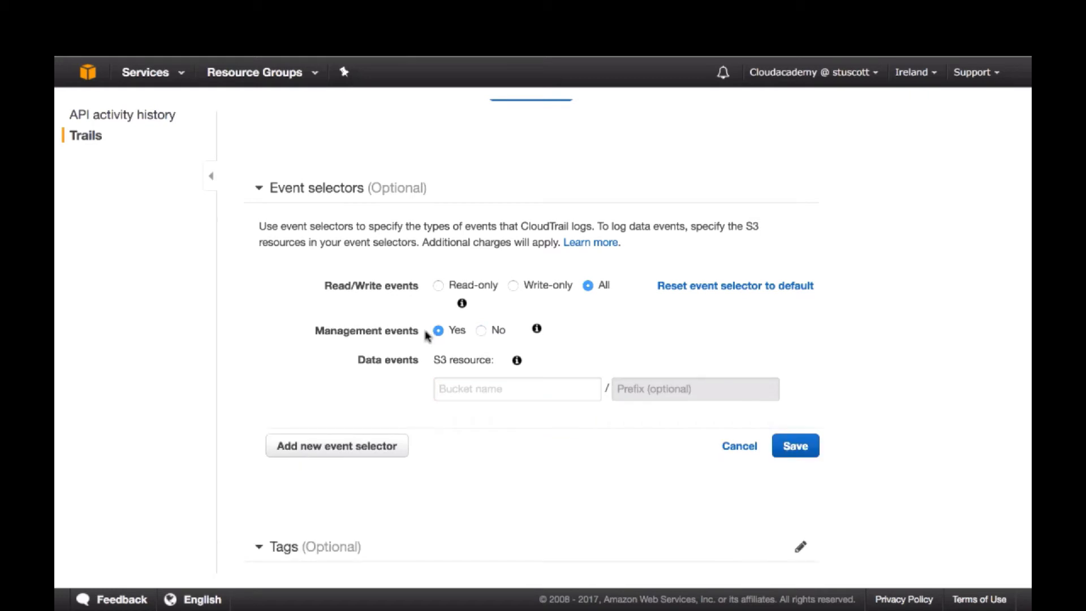
Try adding a second event selector for write-only events on the ca-trail bucket, and discard the event selector edits
{"action": "left_click", "coordinate": [346, 448]}
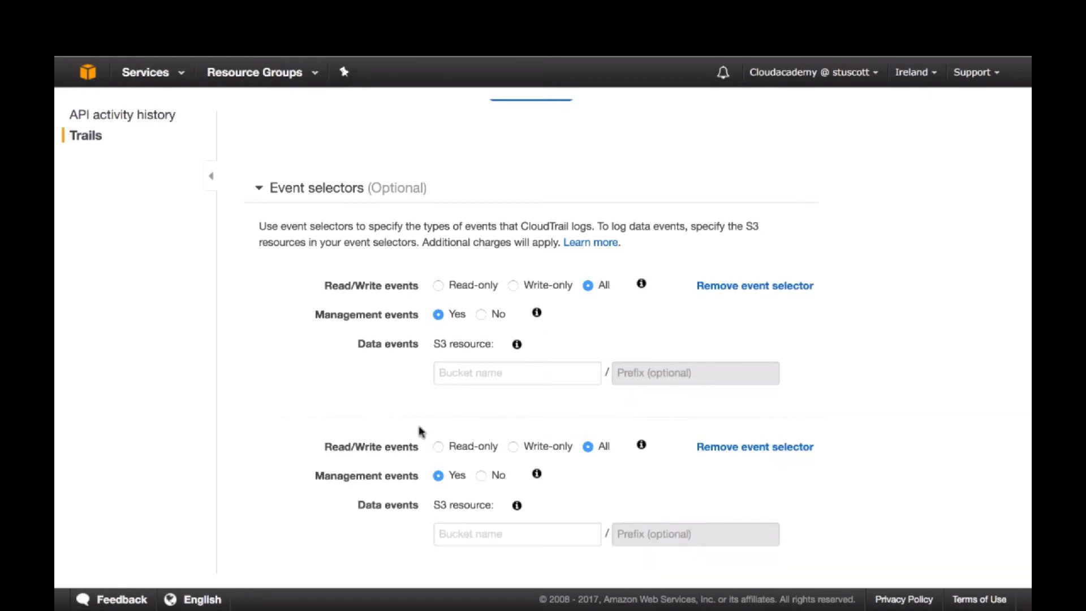
{"action": "scroll", "coordinate": [465, 429], "scroll_direction": "down", "scroll_amount": 2}
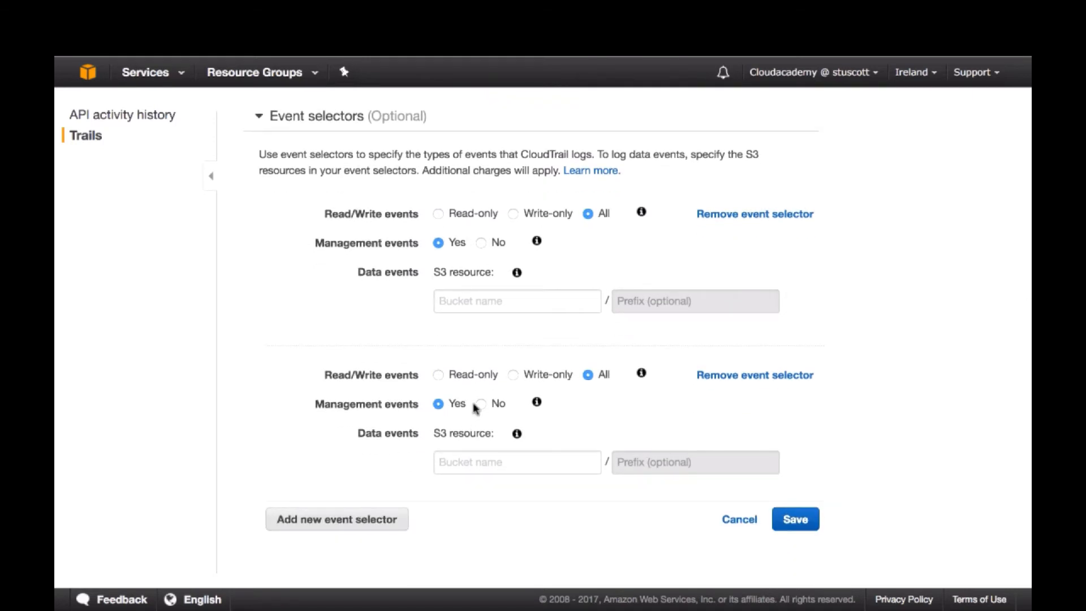
{"action": "left_click", "coordinate": [512, 375]}
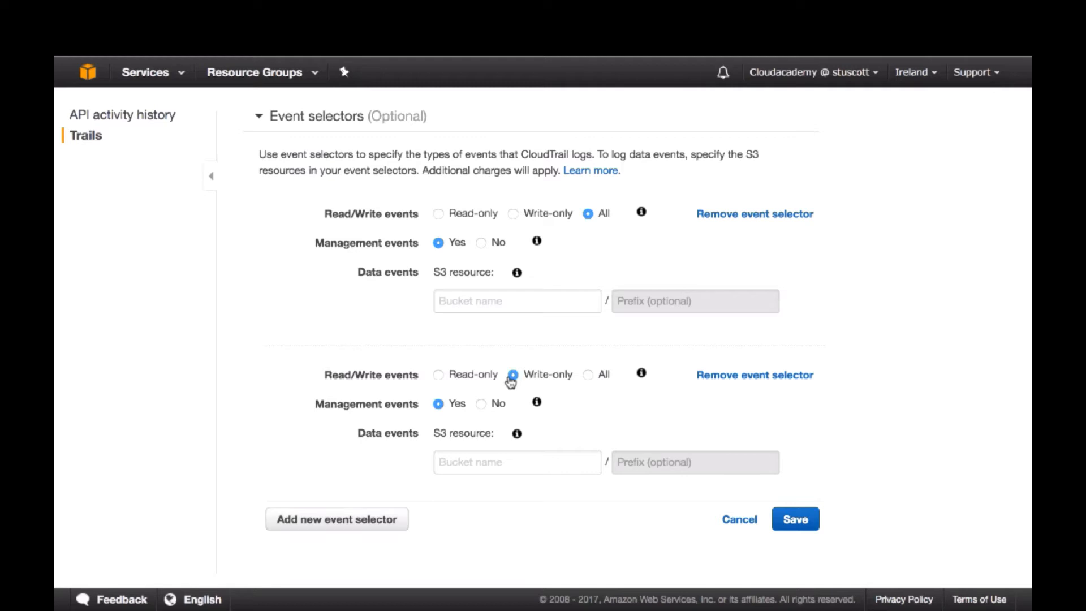
{"action": "left_click", "coordinate": [480, 404]}
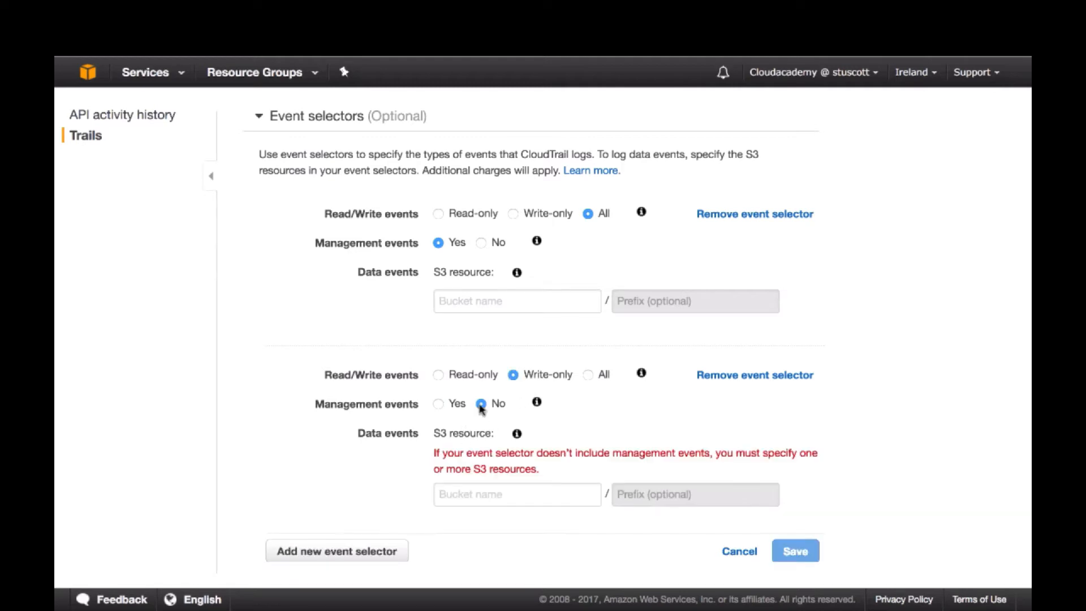
{"action": "left_click", "coordinate": [490, 491]}
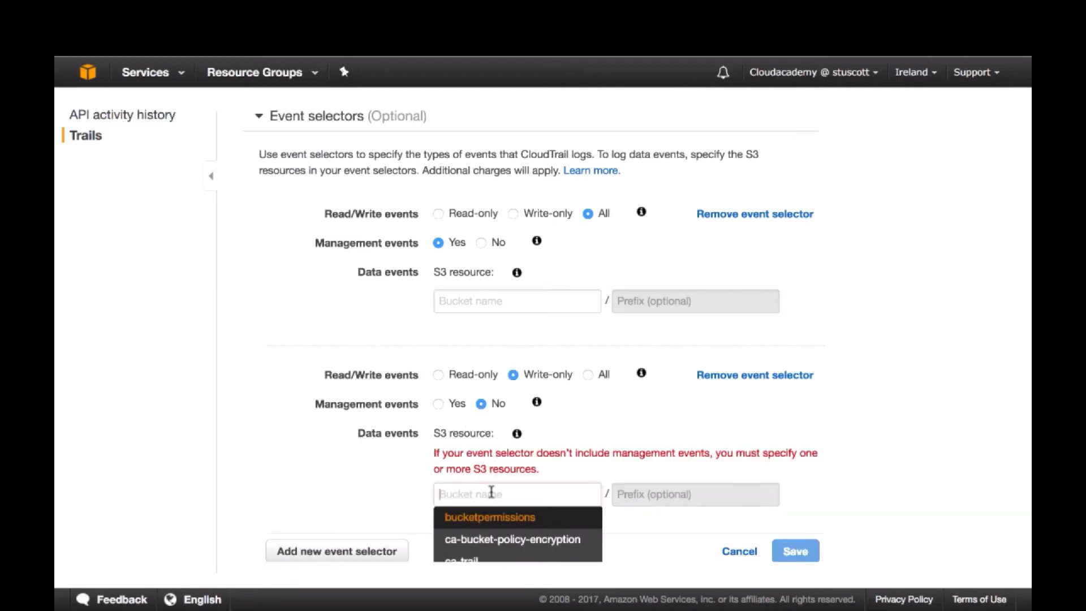
{"action": "left_click", "coordinate": [490, 558]}
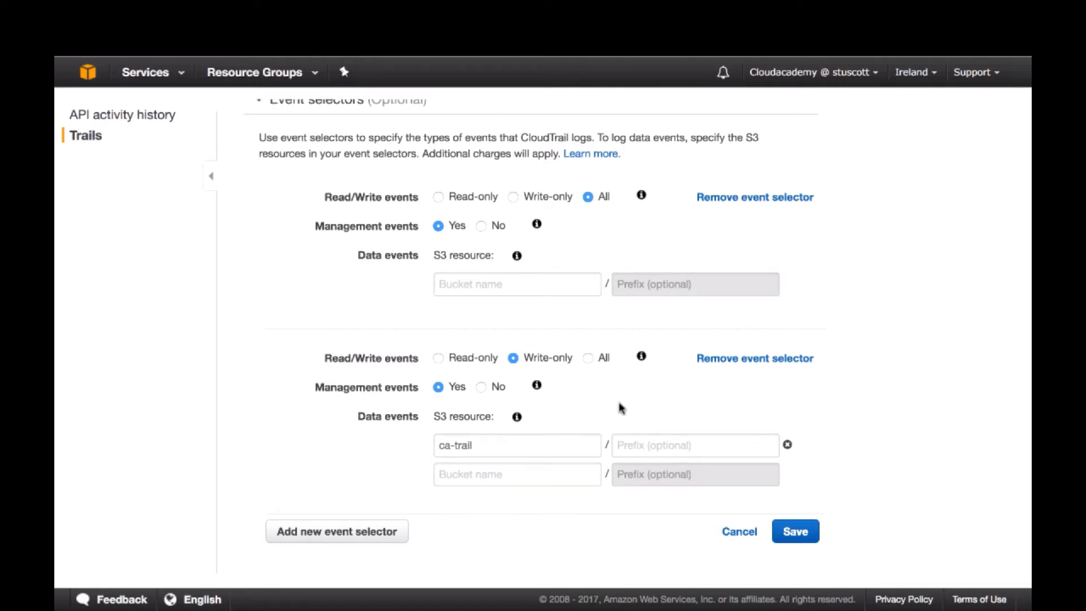
{"action": "left_click", "coordinate": [738, 532]}
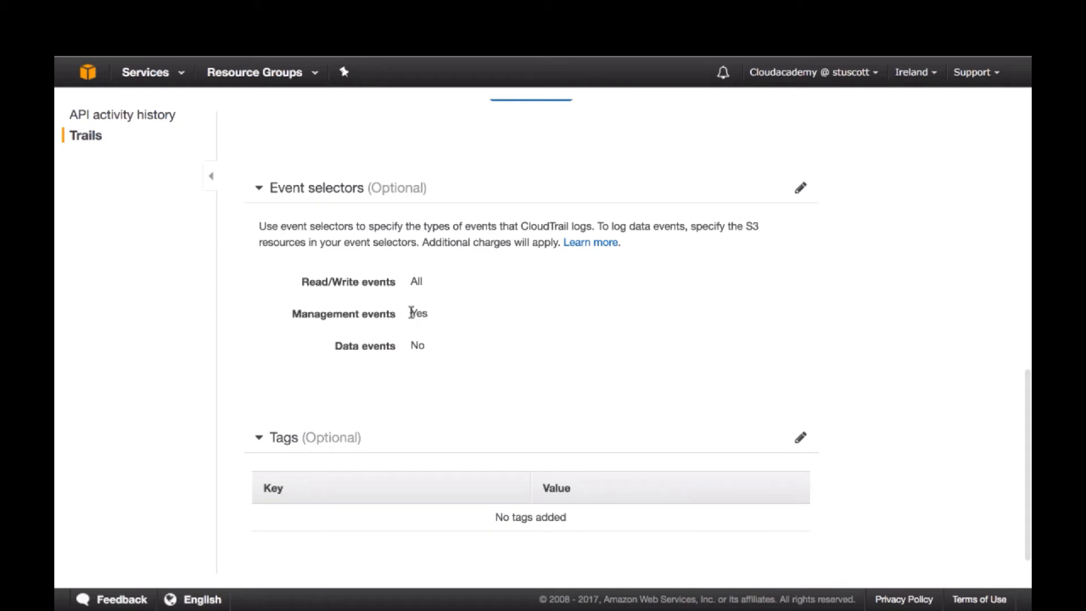
Review the management and data event settings in the trail's event selectors
{"action": "left_click_drag", "start_coordinate": [411, 313], "coordinate": [410, 345]}
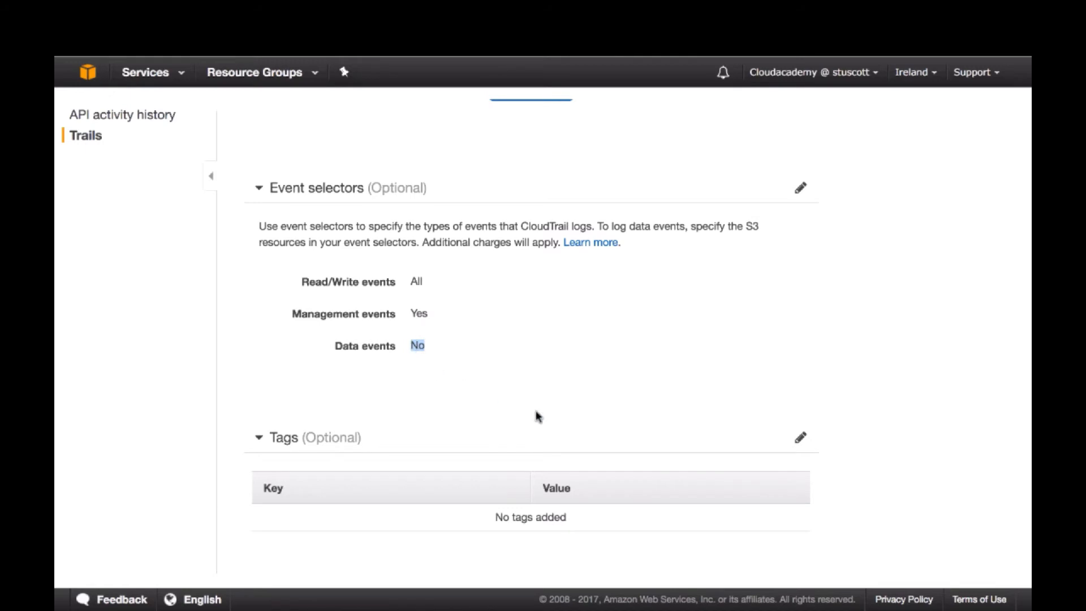
{"action": "left_click", "coordinate": [588, 378]}
{"action": "scroll", "coordinate": [588, 378], "scroll_direction": "up", "scroll_amount": 1}
{"action": "scroll", "coordinate": [588, 378], "scroll_direction": "down", "scroll_amount": 1}
Add a tag to ca-trail with the key Project and the value Security Course, and apply it
{"action": "left_click", "coordinate": [800, 437]}
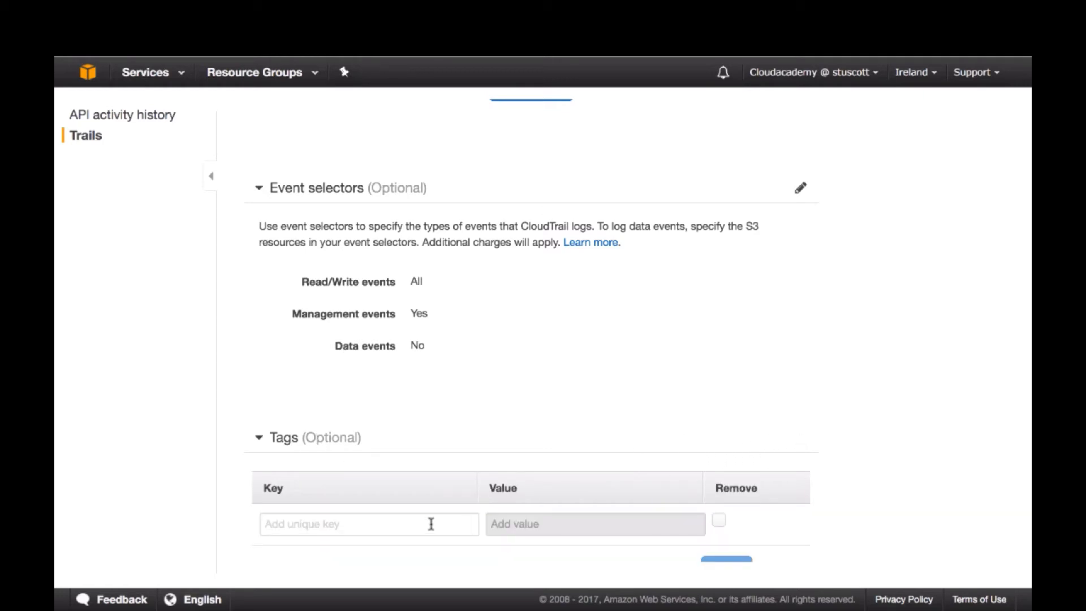
{"action": "left_click", "coordinate": [358, 519]}
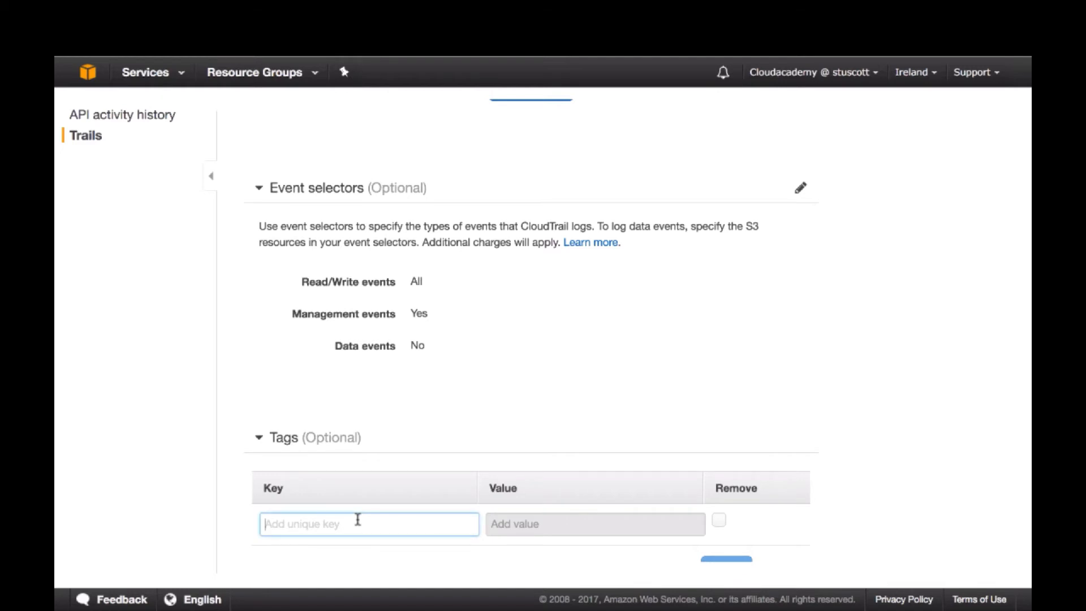
{"action": "type", "text": "Project"}
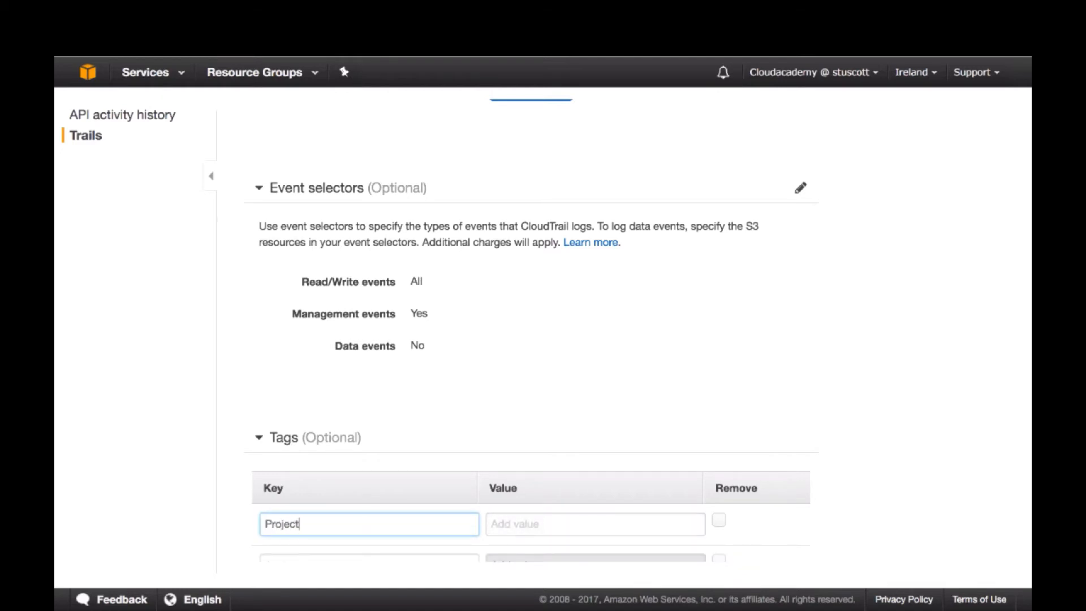
{"action": "key", "text": "Tab"}
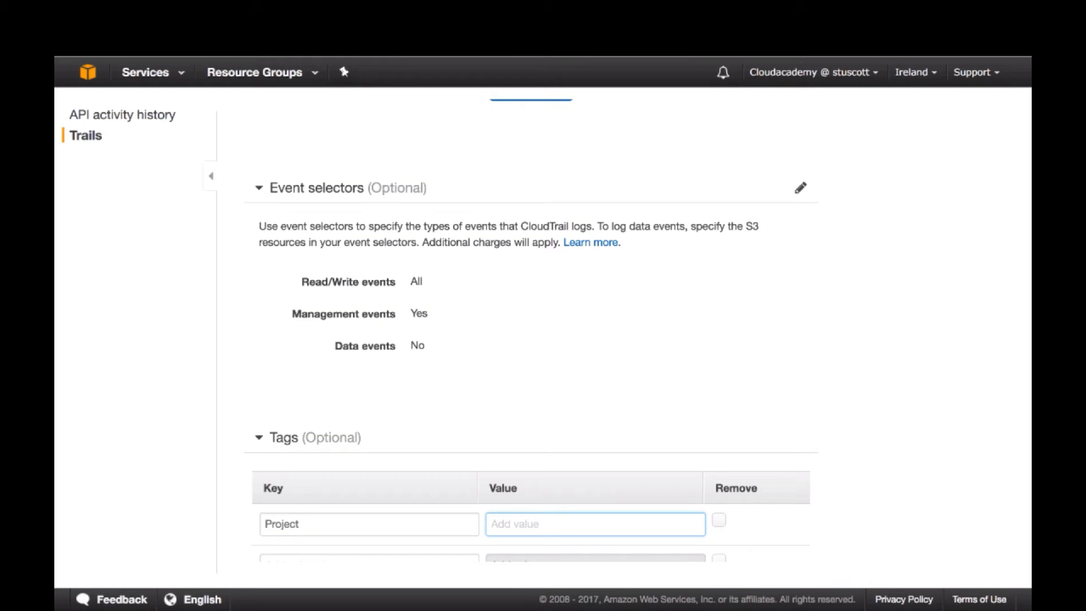
{"action": "type", "text": "Security Course"}
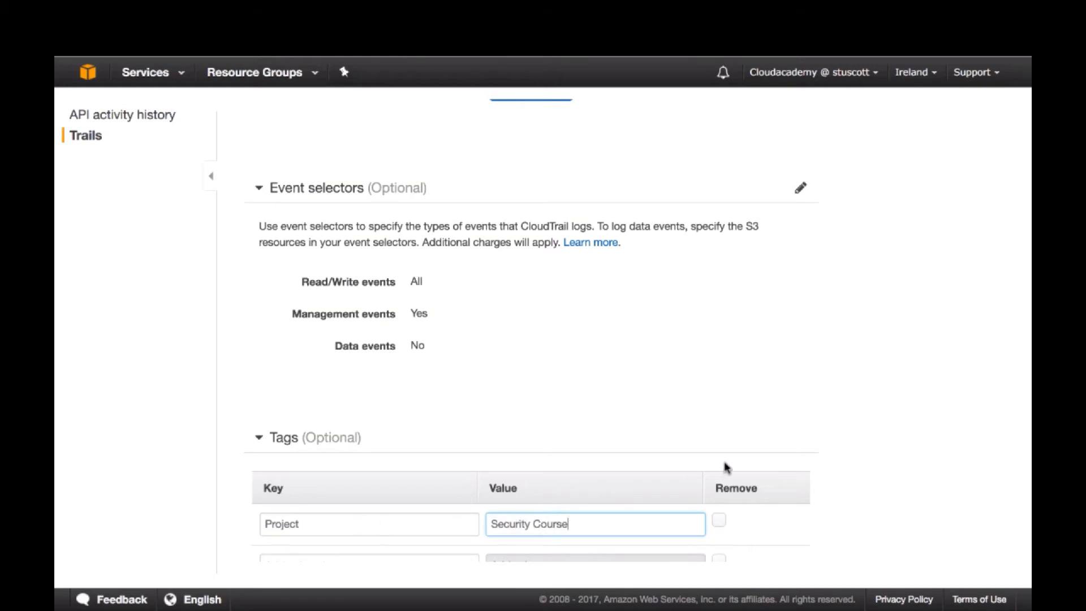
{"action": "scroll", "coordinate": [340, 448], "scroll_direction": "down", "scroll_amount": 2}
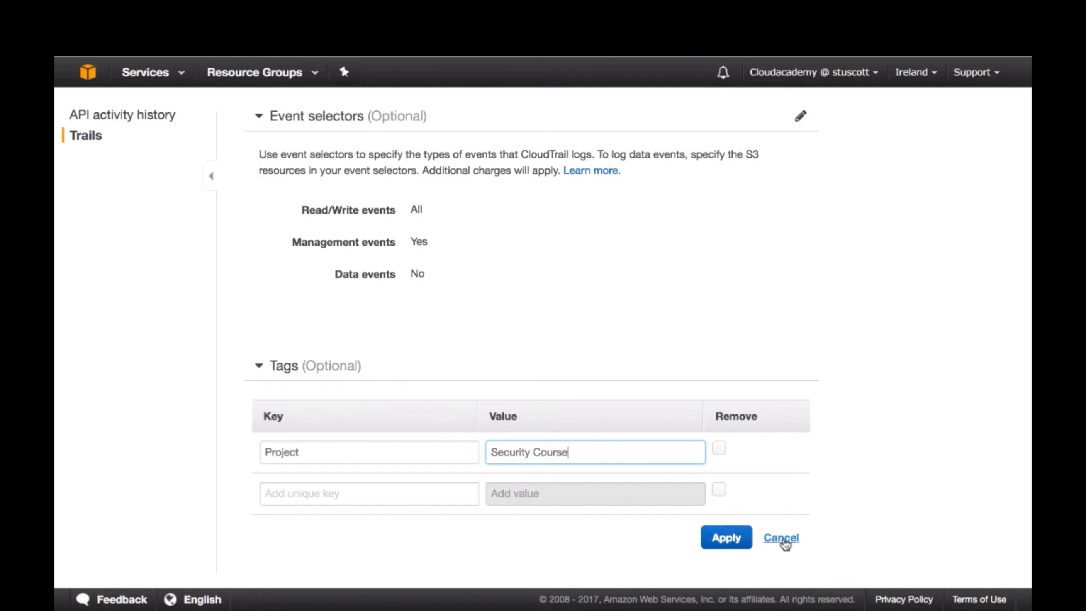
{"action": "scroll", "coordinate": [785, 544], "scroll_direction": "up", "scroll_amount": 1}
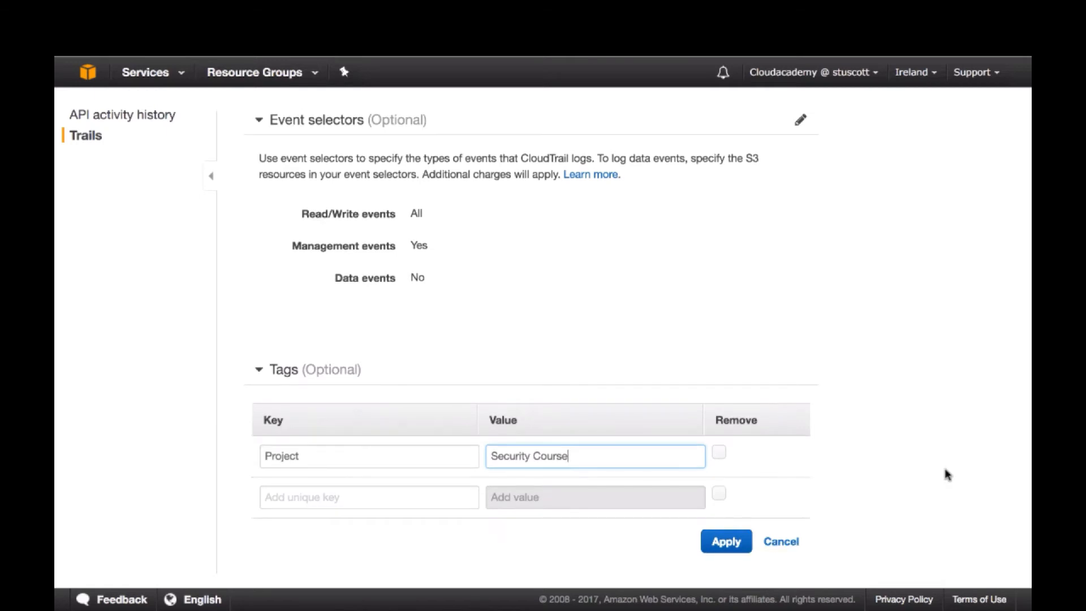
{"action": "left_click", "coordinate": [724, 544]}
Turn off logging for ca-trail, confirm stopping it, and return to the list of trails
{"action": "scroll", "coordinate": [710, 360], "scroll_direction": "up", "scroll_amount": 7}
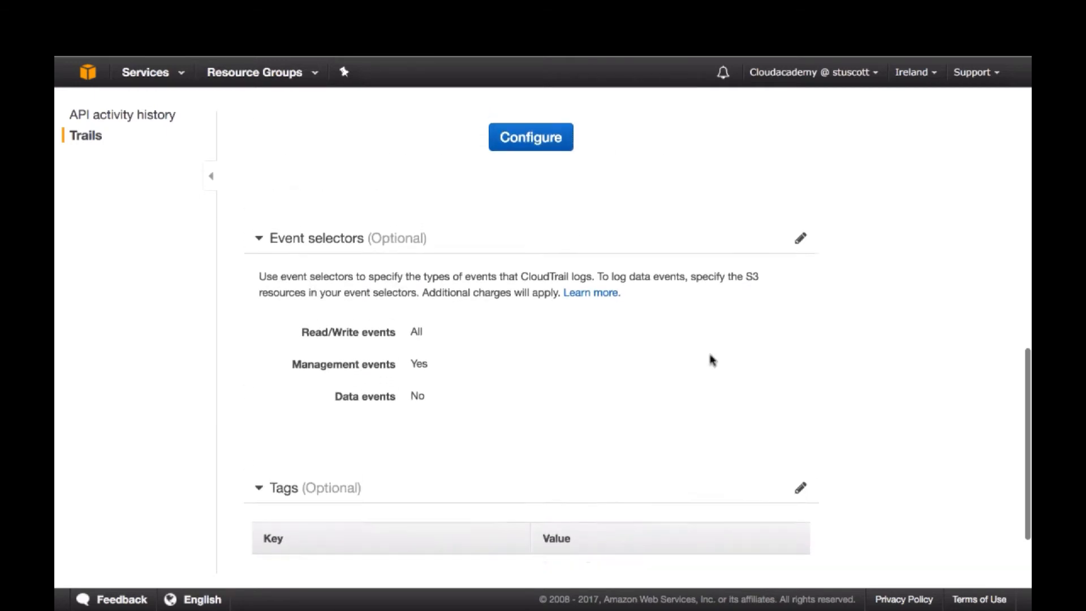
{"action": "scroll", "coordinate": [711, 360], "scroll_direction": "up", "scroll_amount": 4}
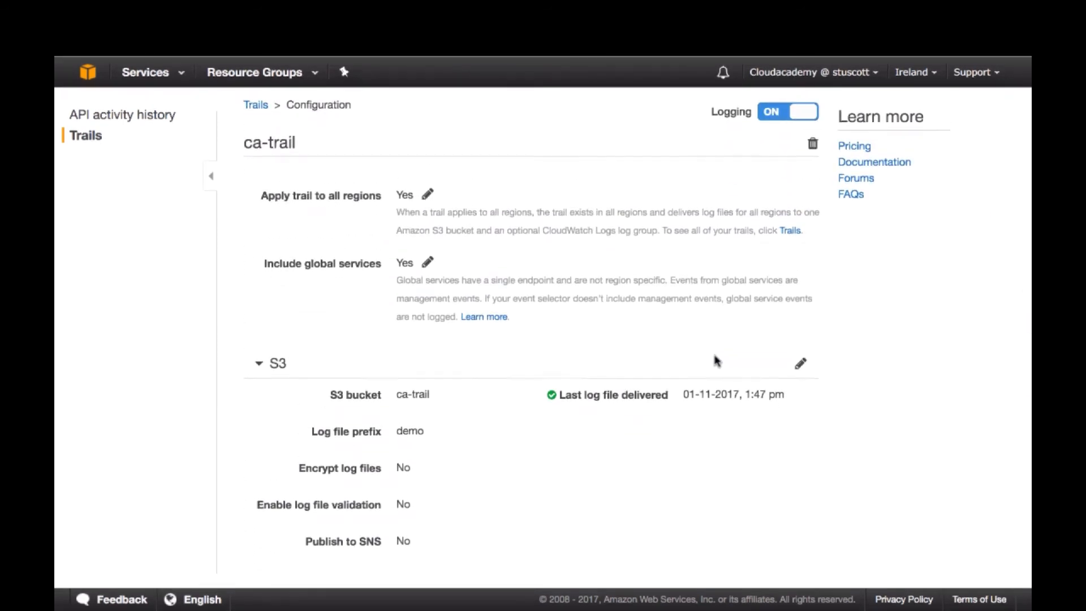
{"action": "scroll", "coordinate": [717, 361], "scroll_direction": "down", "scroll_amount": 1}
{"action": "scroll", "coordinate": [717, 360], "scroll_direction": "up", "scroll_amount": 1}
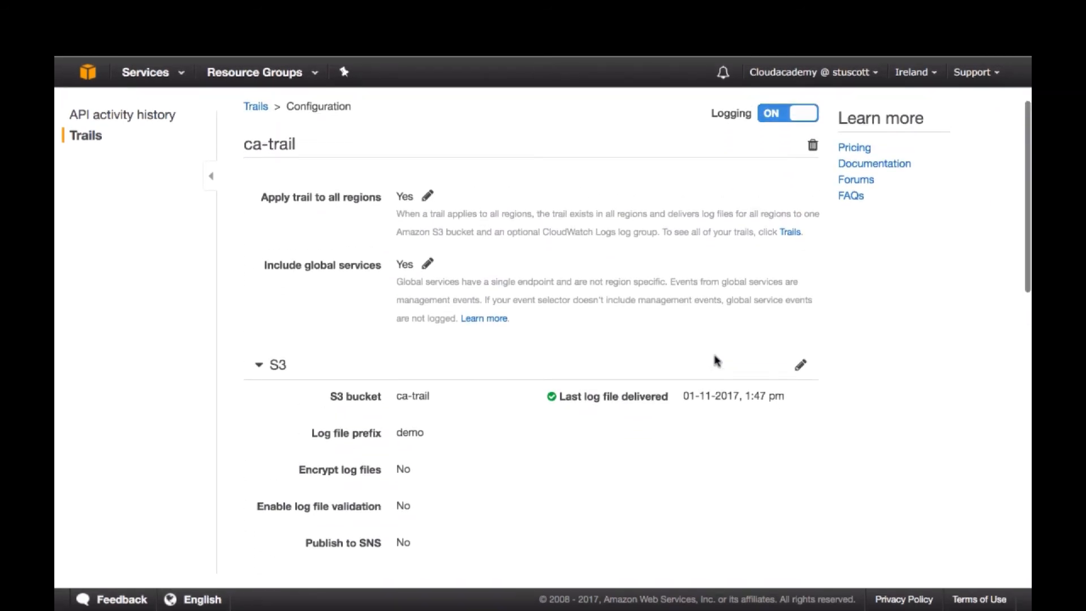
{"action": "left_click", "coordinate": [781, 117]}
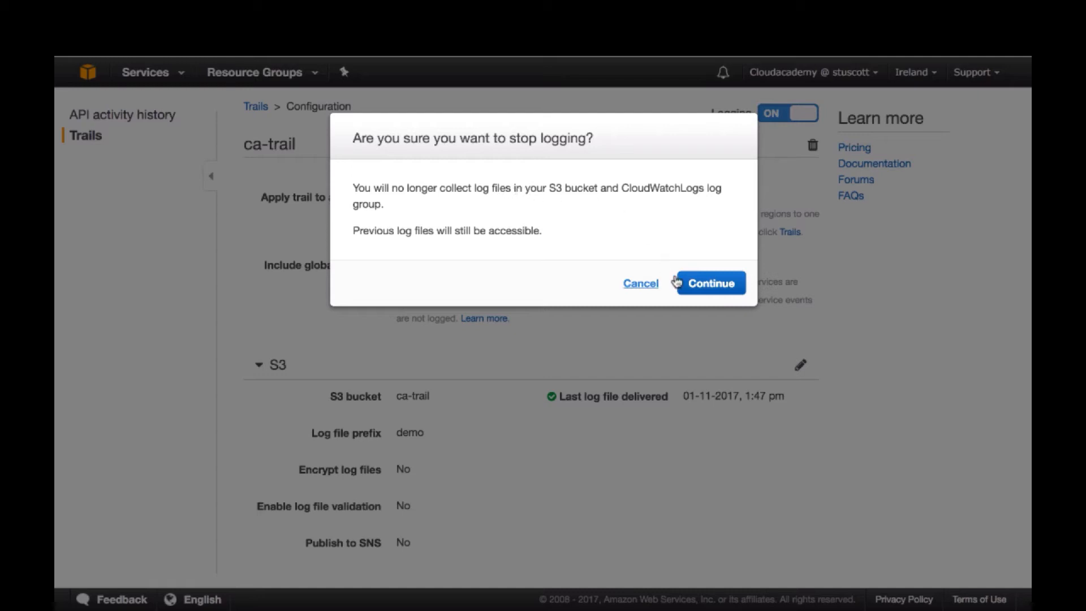
{"action": "left_click", "coordinate": [711, 283]}
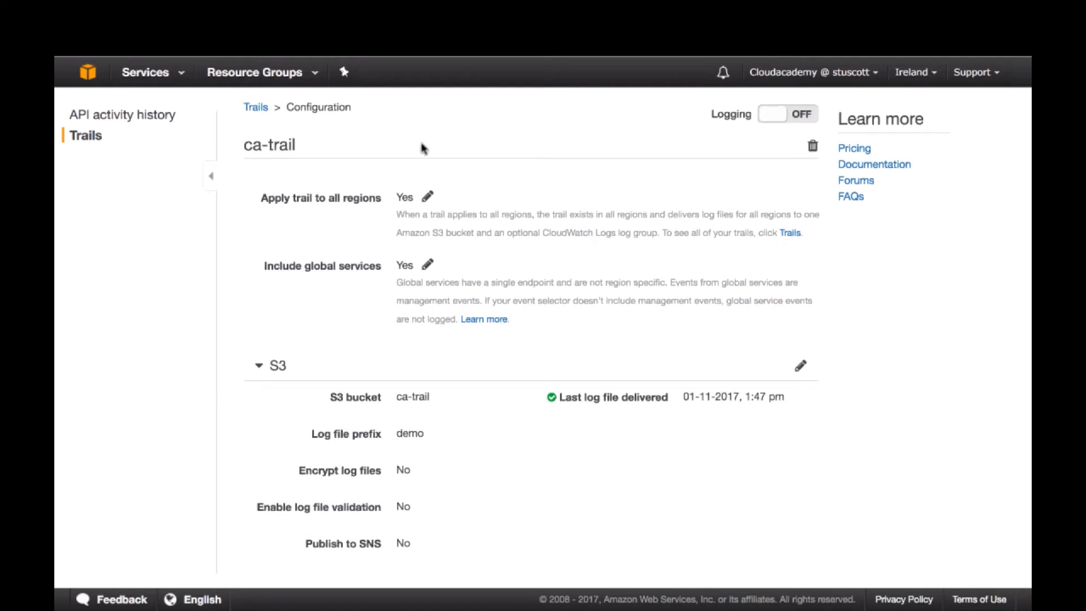
{"action": "left_click", "coordinate": [79, 140]}
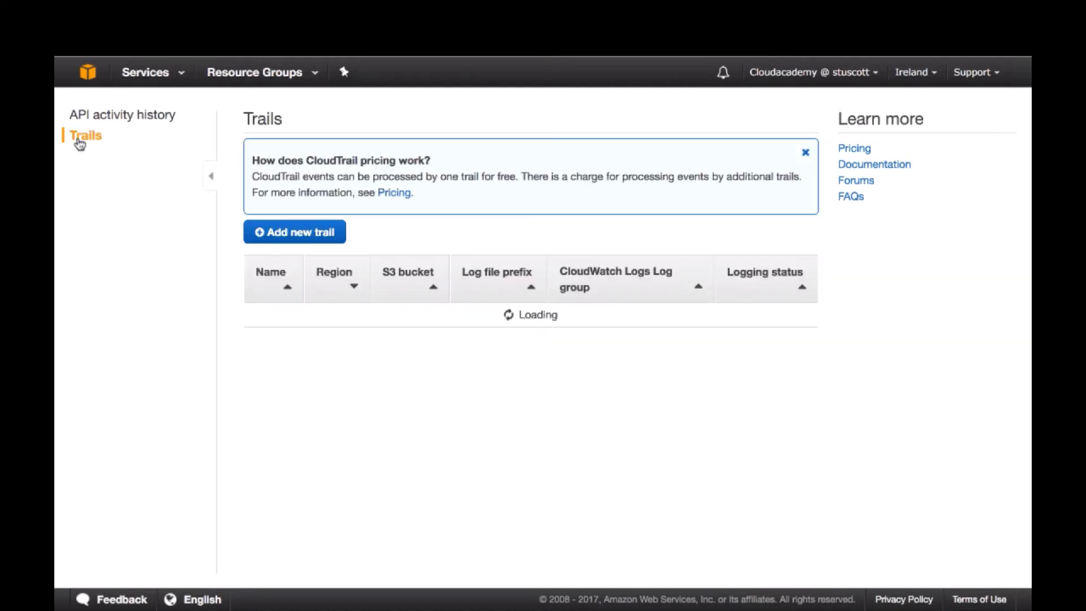
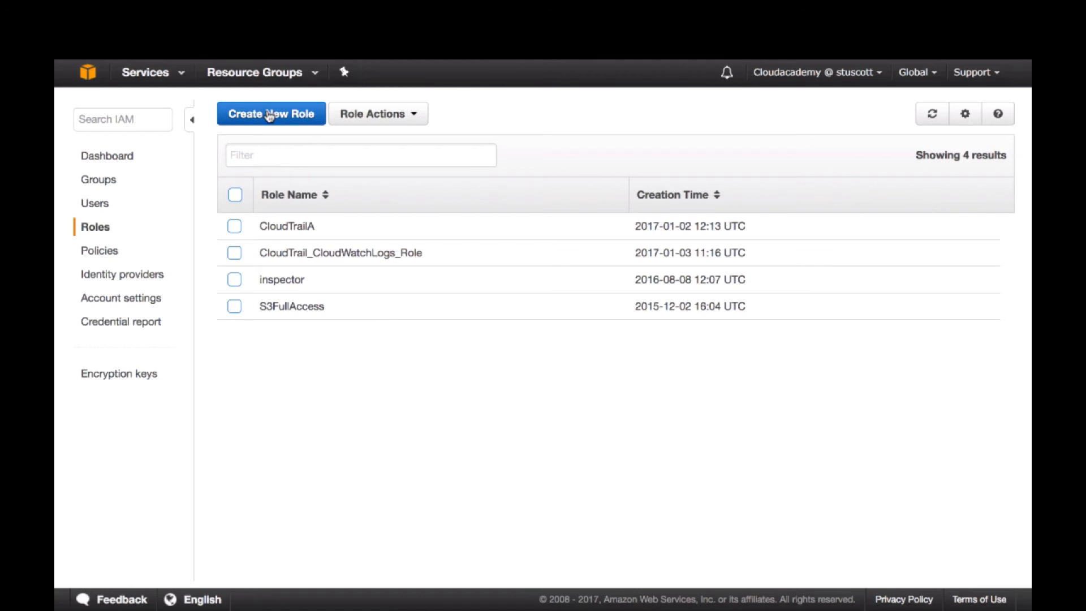
Start creating a new IAM role and name it Cross-account-cloudtrail
{"action": "left_click", "coordinate": [269, 115]}
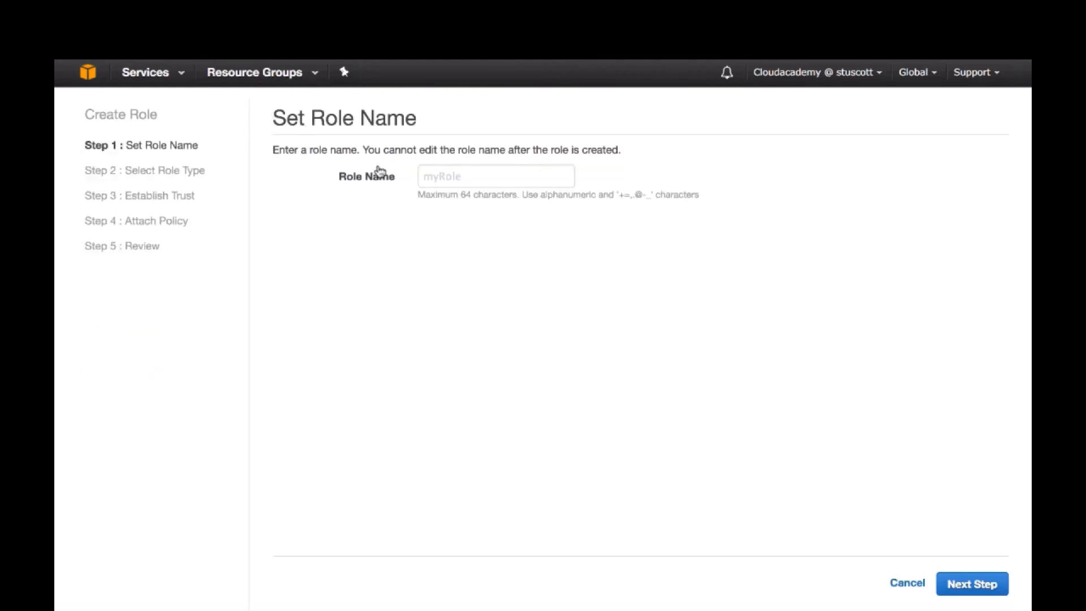
{"action": "left_click", "coordinate": [433, 178]}
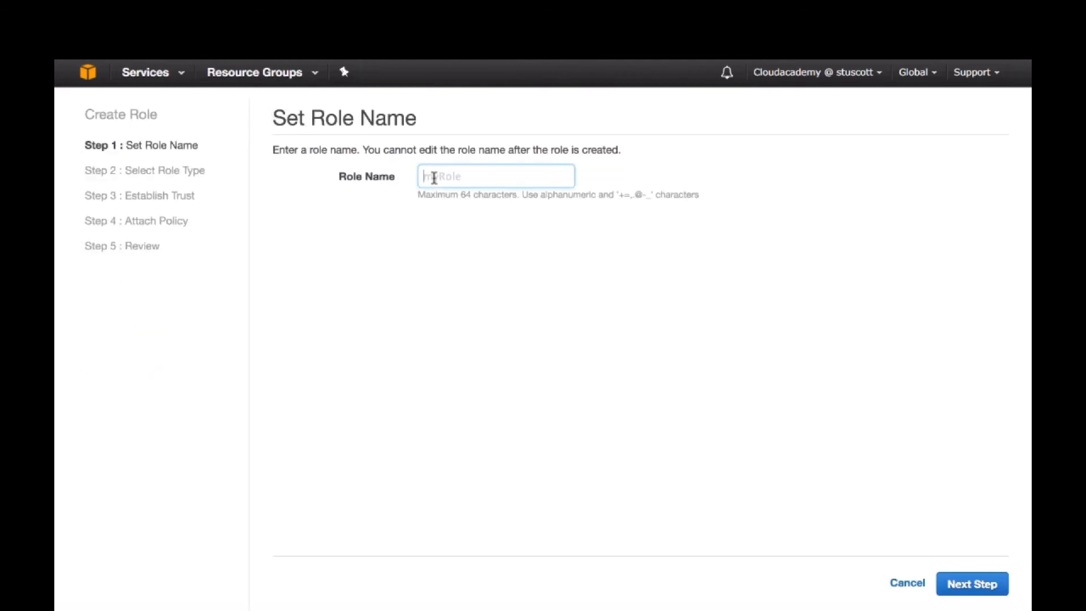
{"action": "type", "text": "Cross-account-cloudtrail"}
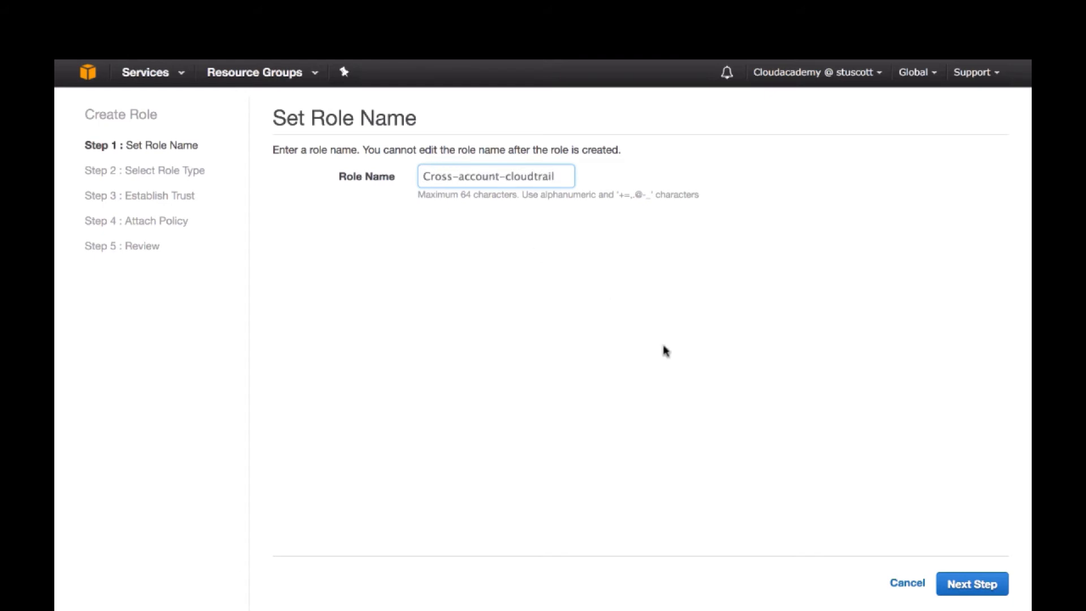
{"action": "left_click", "coordinate": [969, 585]}
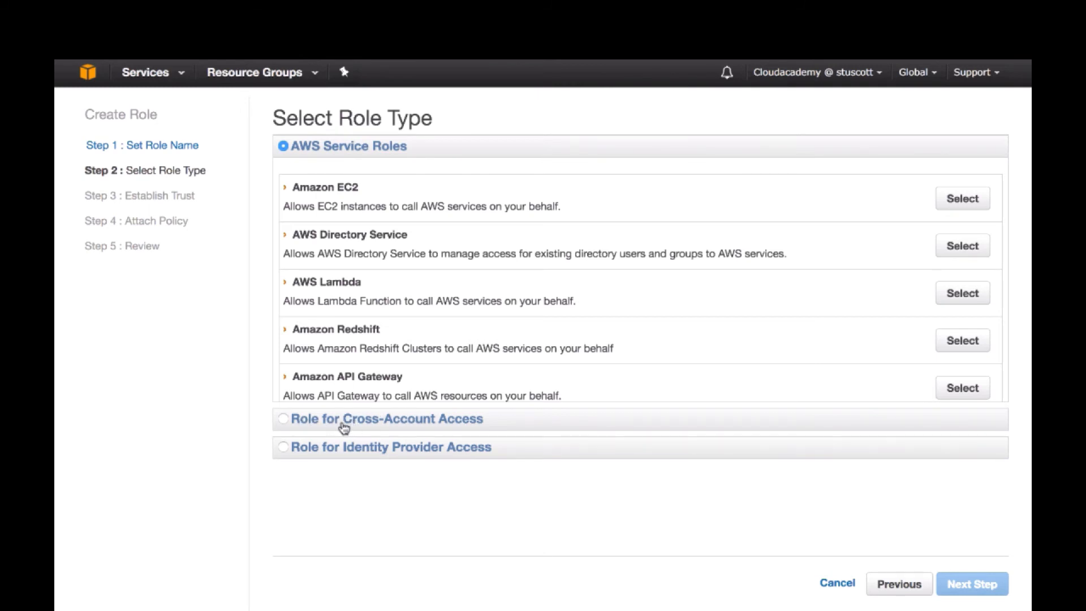
Set the role type to cross-account access between AWS accounts you own, and enter the trusted account's ID without requiring MFA
{"action": "left_click", "coordinate": [283, 420]}
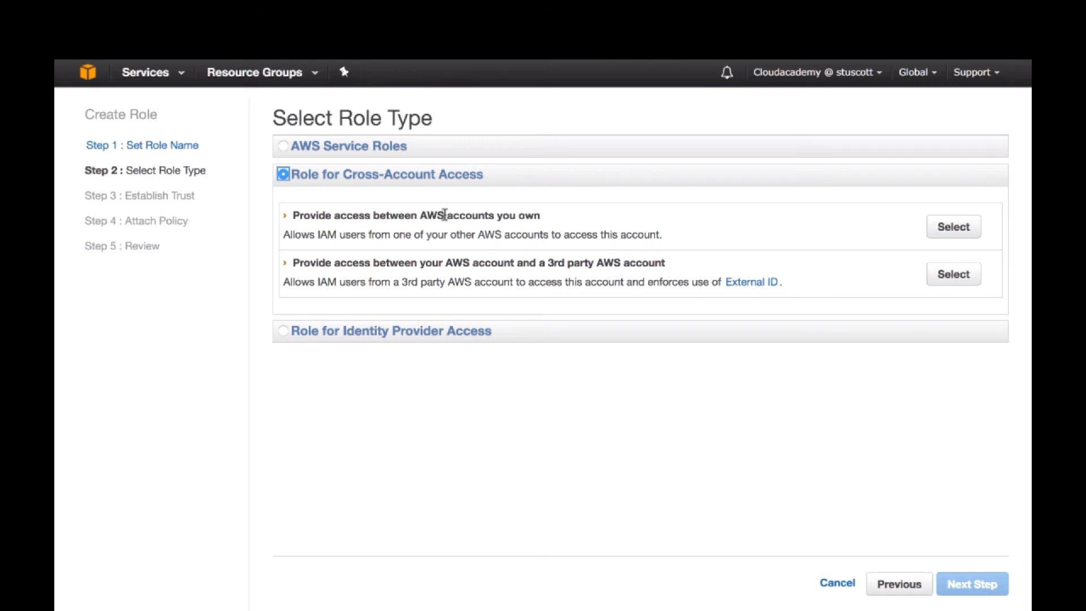
{"action": "left_click", "coordinate": [955, 227]}
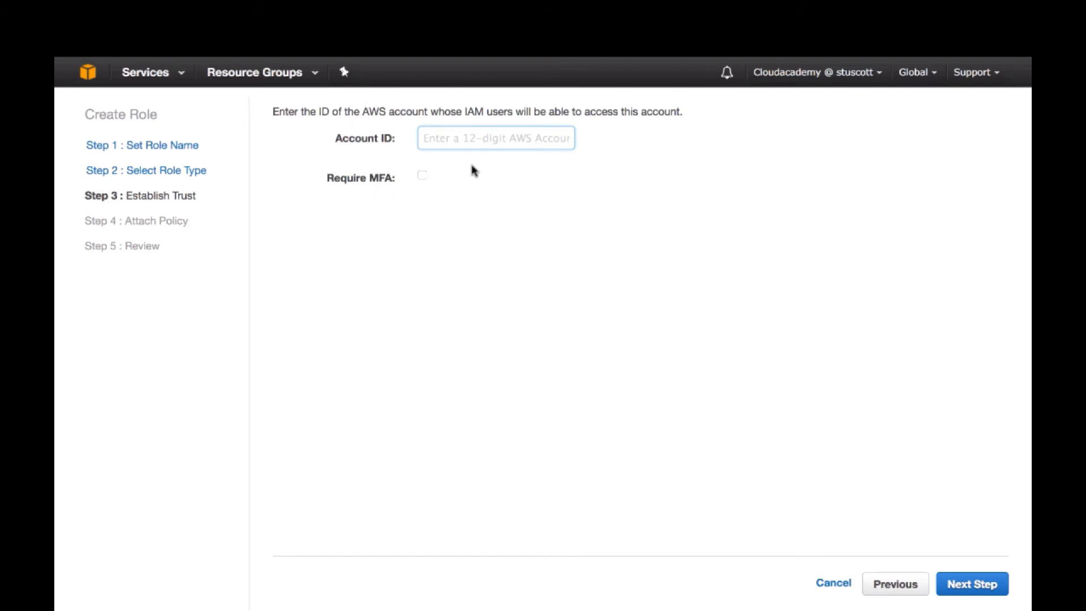
{"action": "type", "text": "40"}
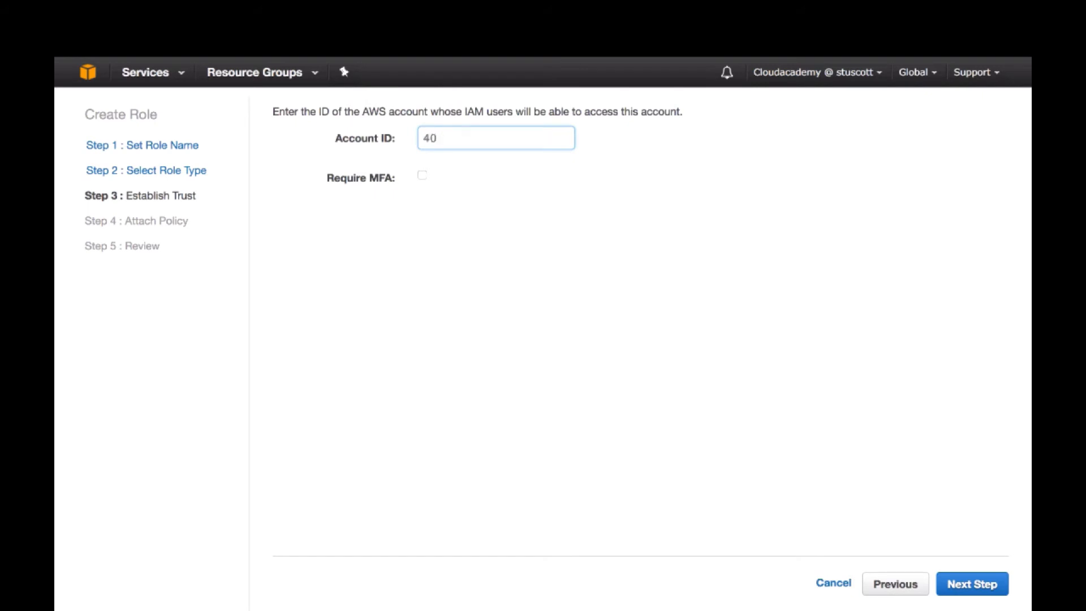
{"action": "type", "text": "6625693680"}
{"action": "left_click", "coordinate": [970, 585]}
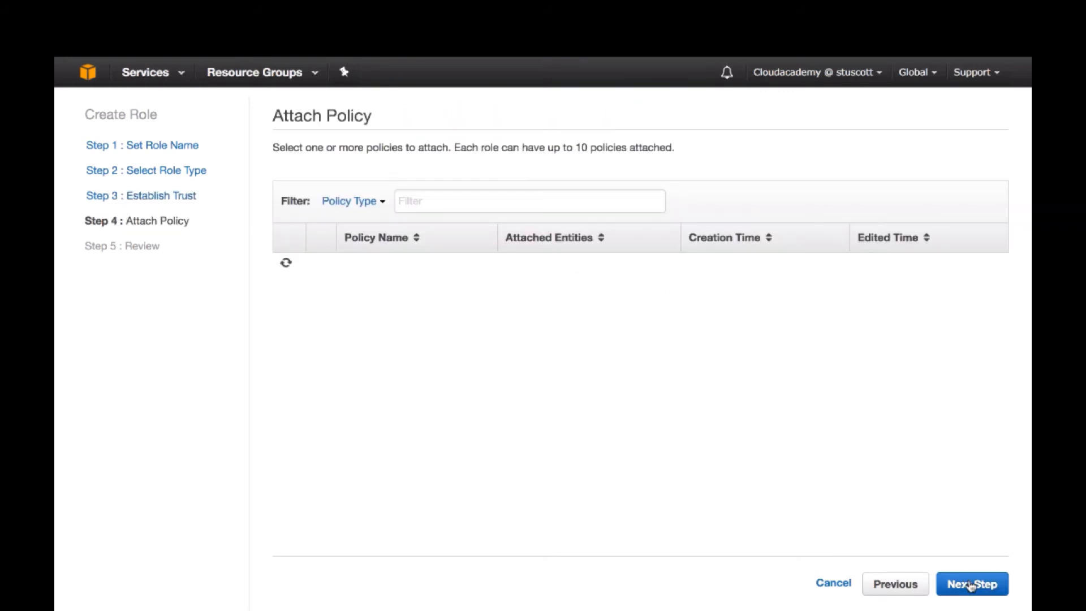
Filter the policies to customer managed ones and attach Cross-Account-Read-Only-CloudTrail to the role
{"action": "left_click", "coordinate": [453, 203]}
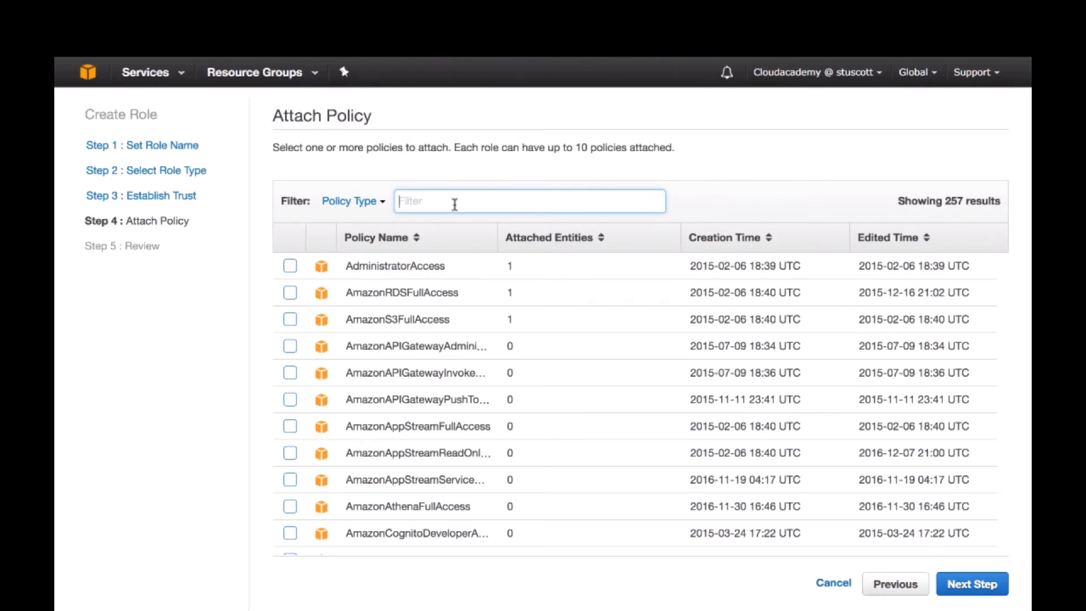
{"action": "left_click", "coordinate": [381, 205]}
{"action": "left_click", "coordinate": [375, 300]}
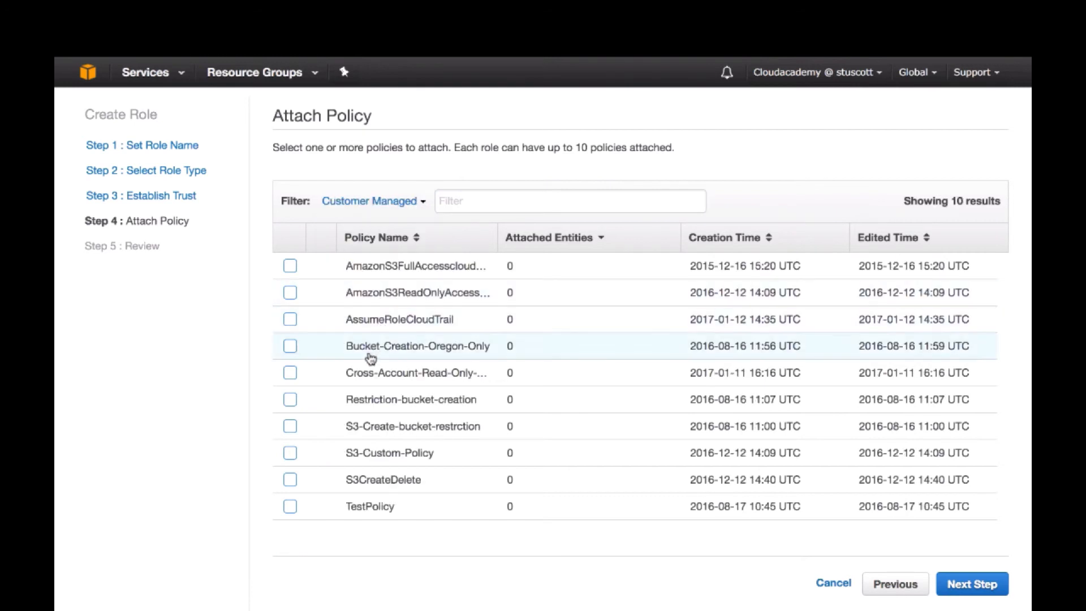
{"action": "left_click", "coordinate": [290, 373]}
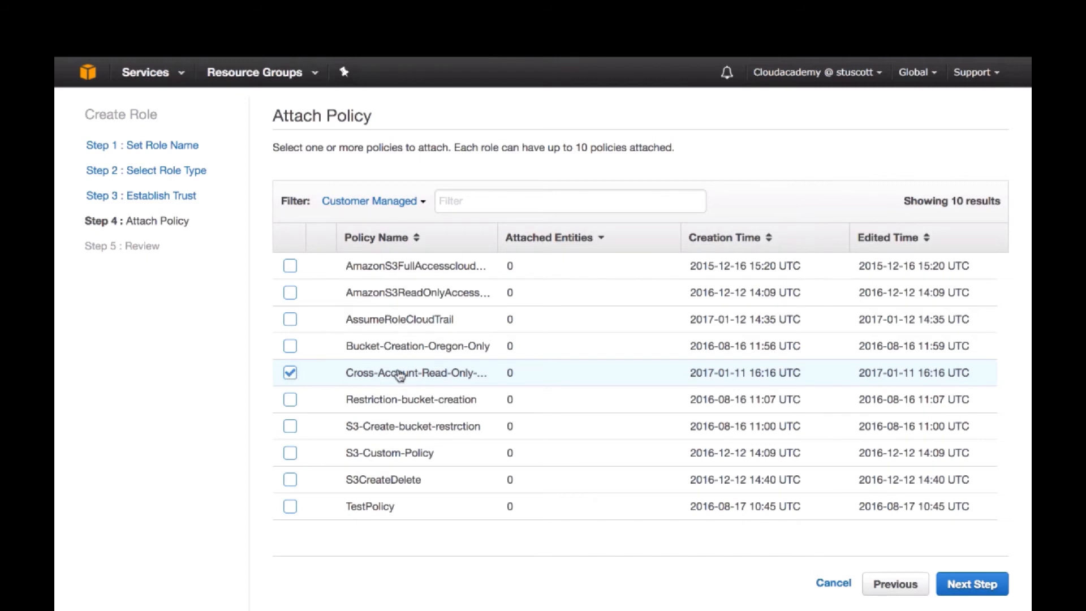
{"action": "left_click", "coordinate": [972, 586]}
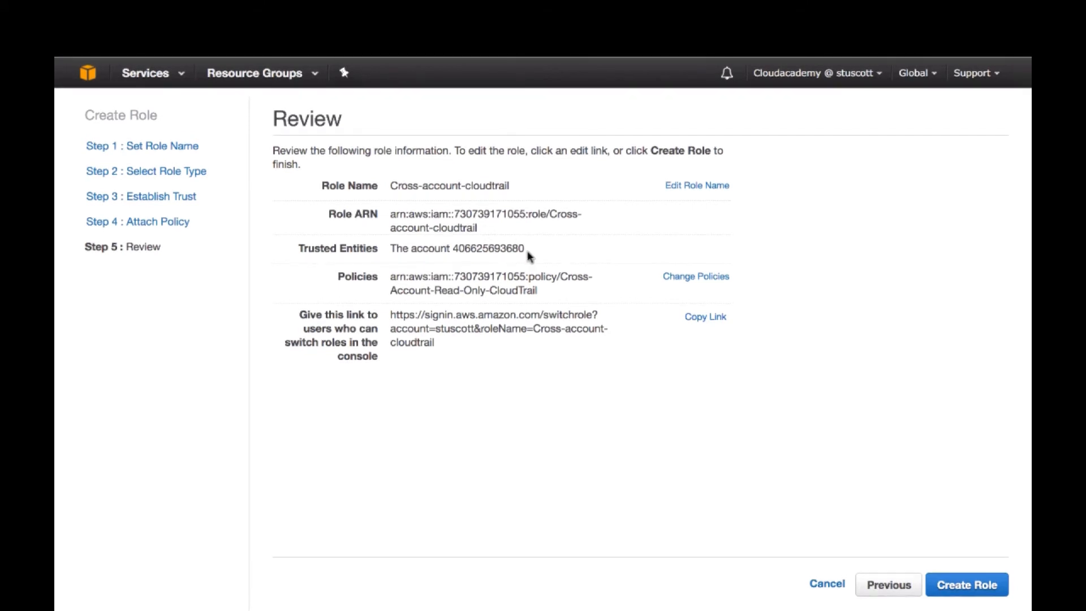
Check the trusted account in the role review and create the role
{"action": "left_click_drag", "start_coordinate": [524, 250], "coordinate": [454, 249]}
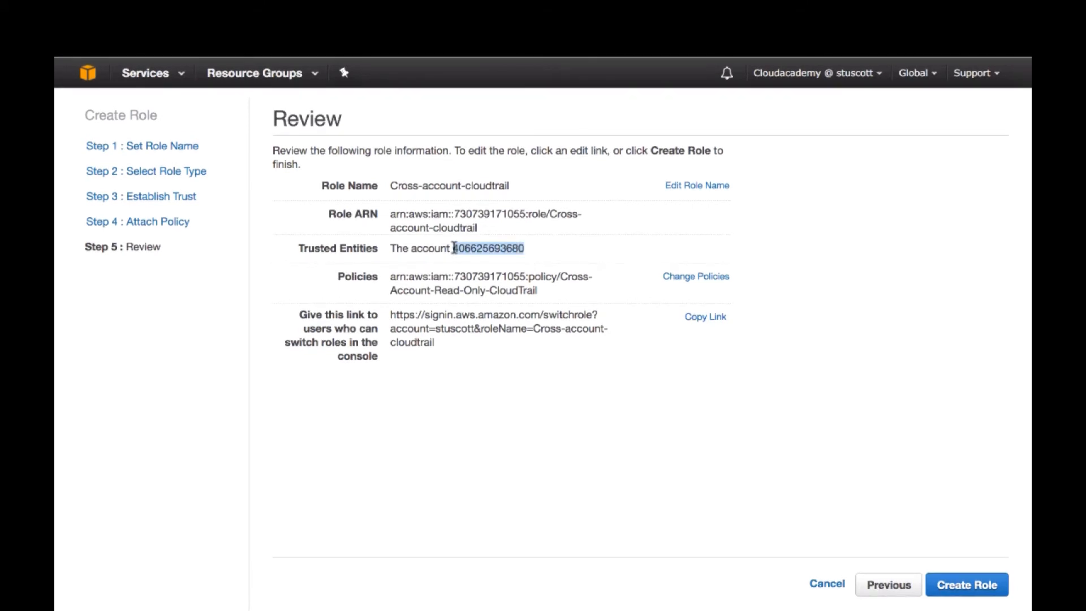
{"action": "left_click", "coordinate": [538, 253]}
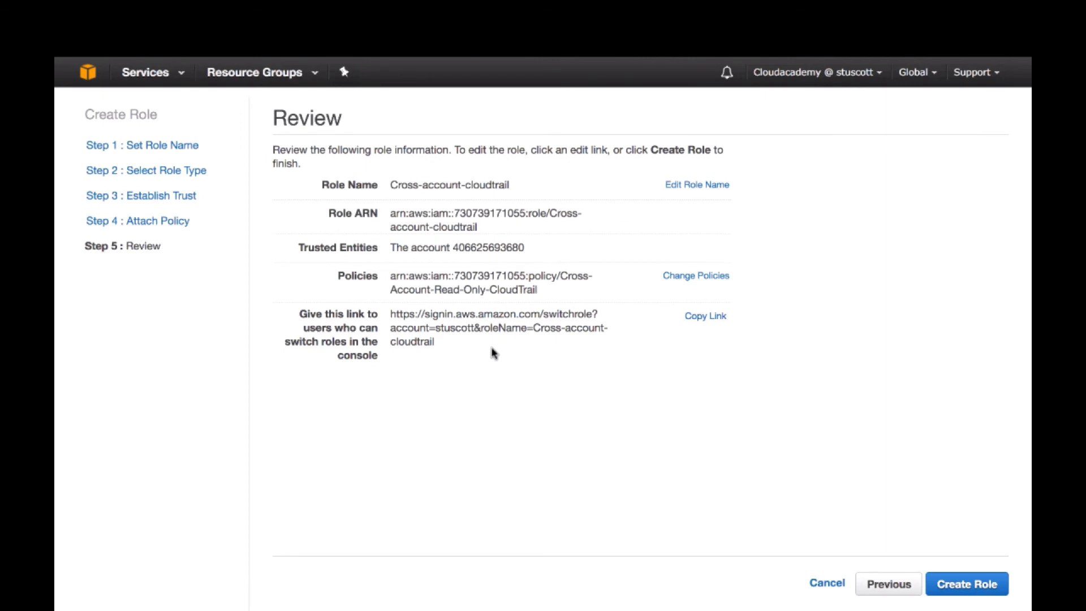
{"action": "left_click", "coordinate": [967, 584]}
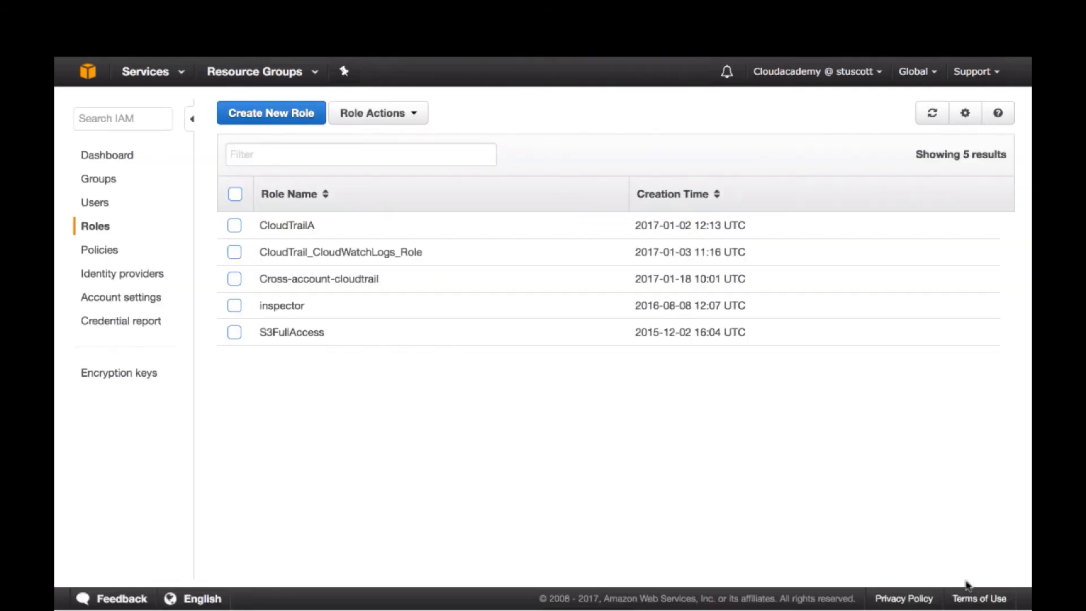
Open the Cross-account-cloudtrail role and examine the trusted account in its trust relationships
{"action": "left_click", "coordinate": [233, 281]}
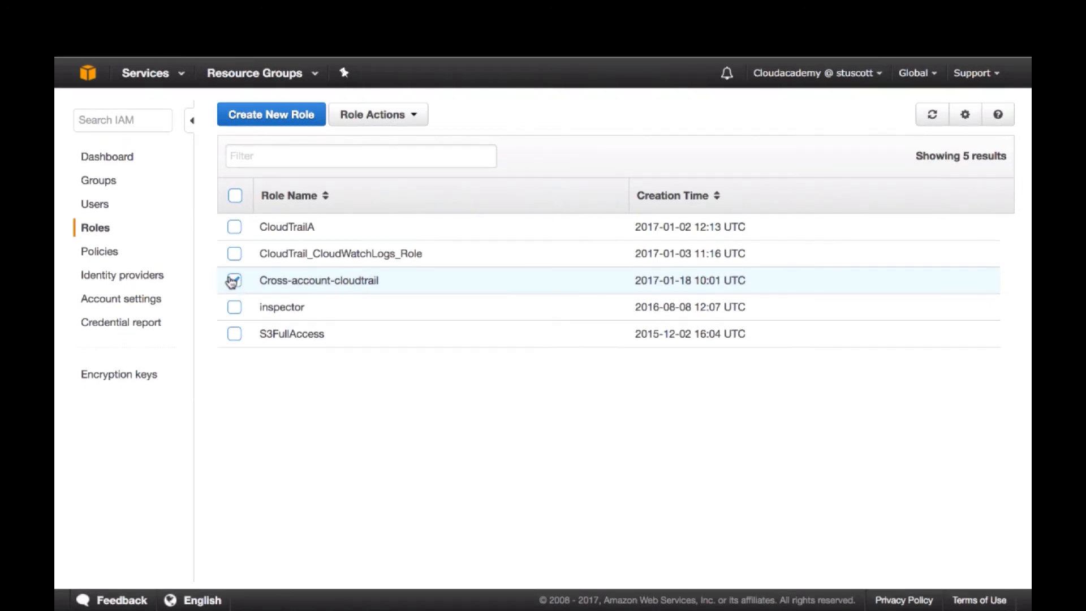
{"action": "left_click", "coordinate": [310, 283]}
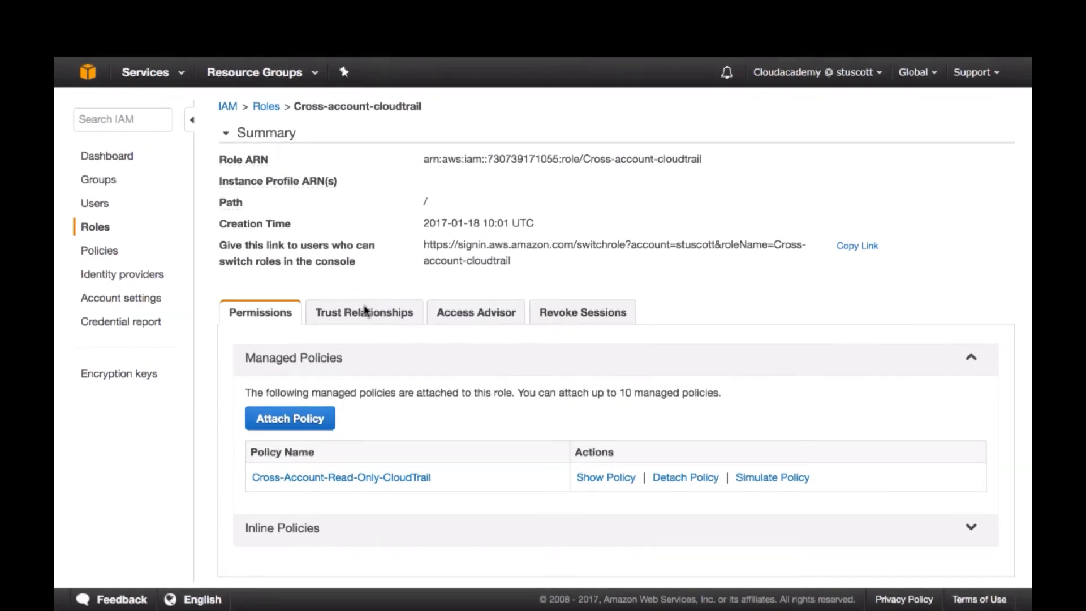
{"action": "left_click", "coordinate": [365, 311]}
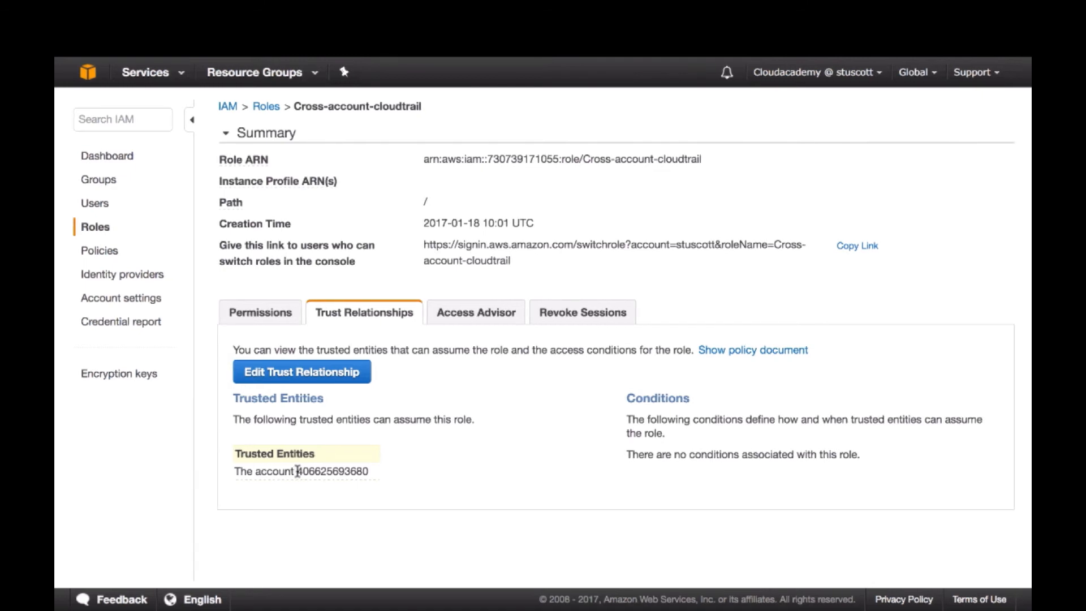
{"action": "left_click_drag", "start_coordinate": [298, 472], "coordinate": [374, 472]}
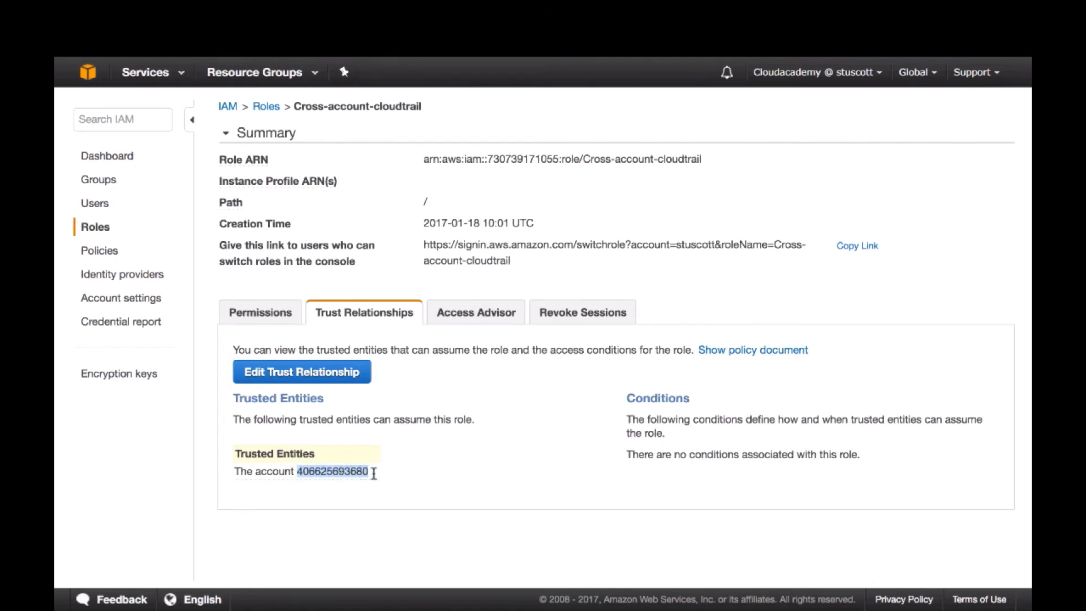
{"action": "left_click", "coordinate": [374, 475]}
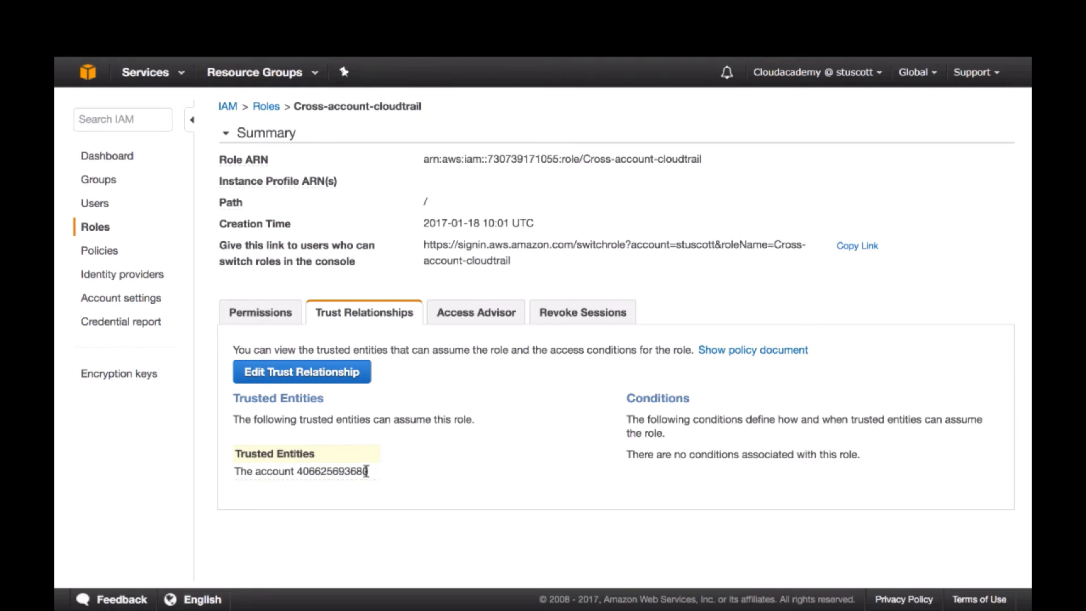
{"action": "left_click_drag", "start_coordinate": [297, 471], "coordinate": [368, 474]}
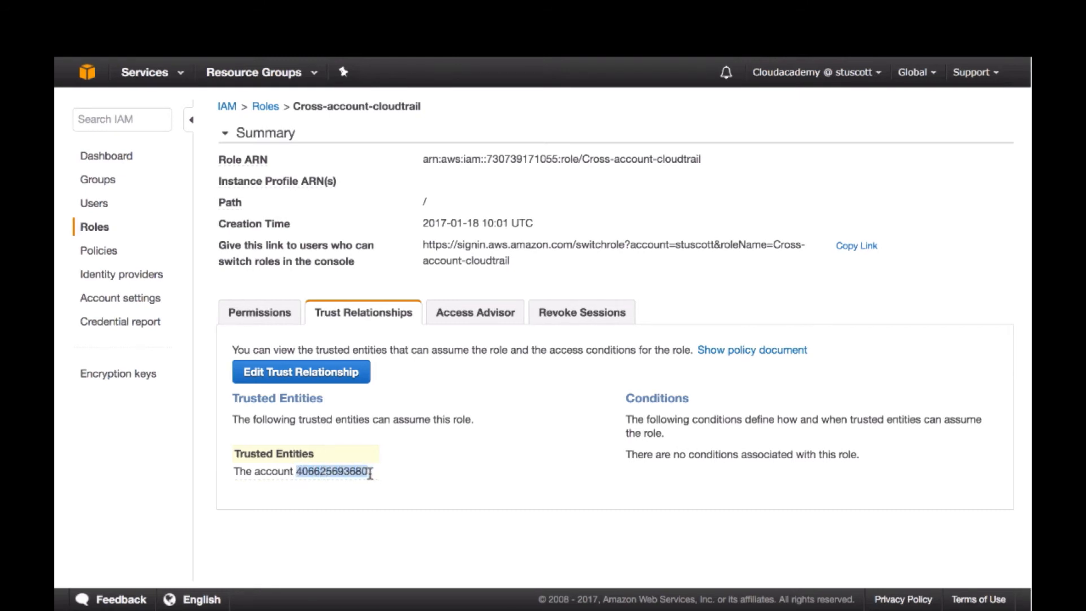
{"action": "left_click", "coordinate": [349, 418]}
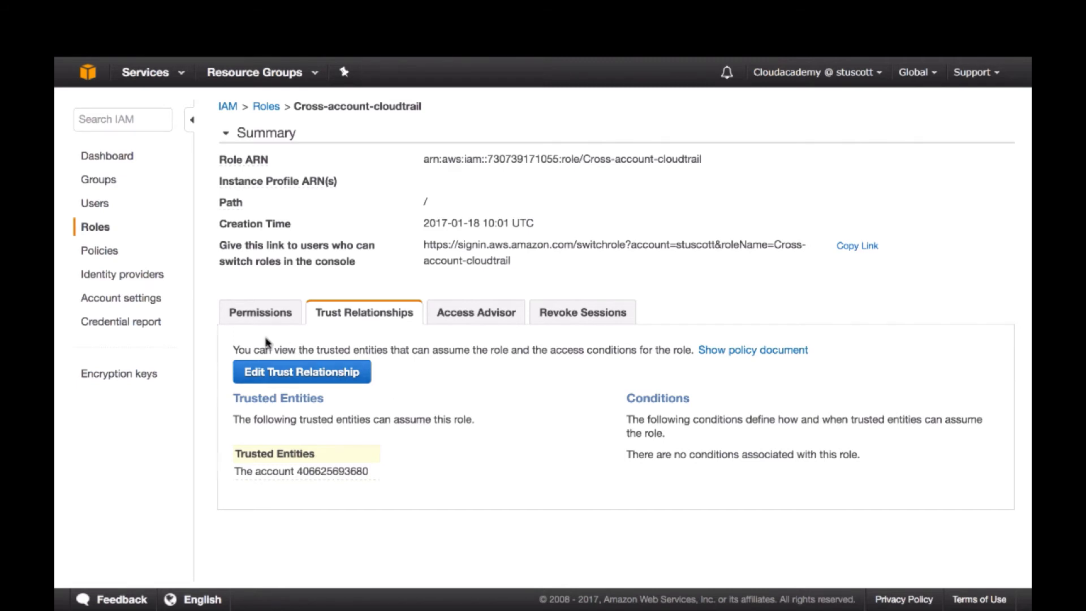
Examine the effect, actions and resource in the role's Cross-Account-Read-Only-CloudTrail policy document, and close it
{"action": "left_click", "coordinate": [254, 317]}
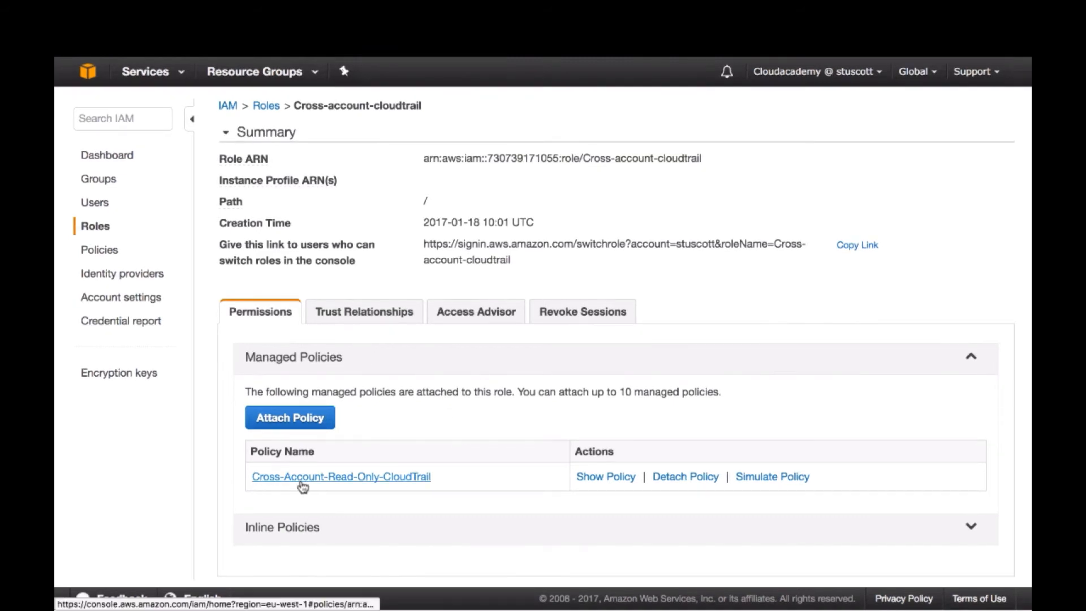
{"action": "left_click", "coordinate": [604, 477]}
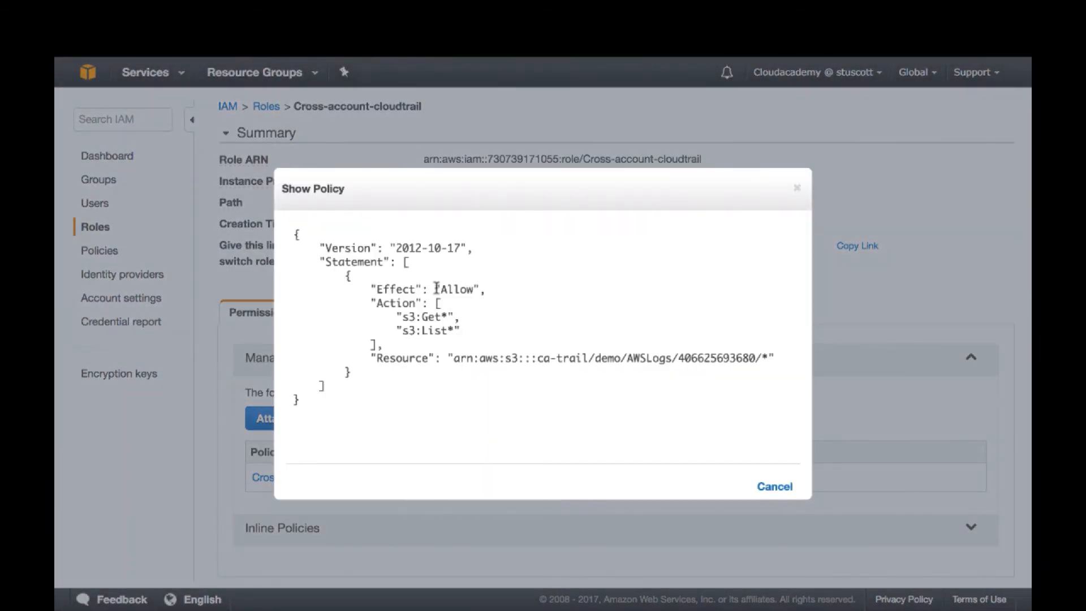
{"action": "left_click_drag", "start_coordinate": [436, 289], "coordinate": [480, 290]}
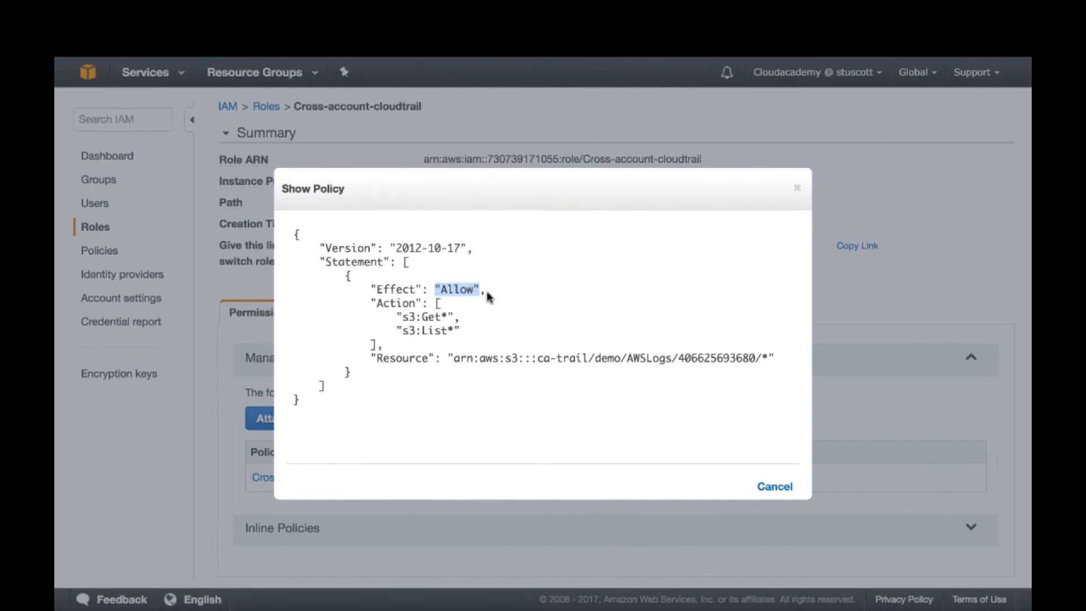
{"action": "left_click", "coordinate": [486, 296]}
{"action": "left_click_drag", "start_coordinate": [409, 316], "coordinate": [450, 331]}
{"action": "left_click", "coordinate": [464, 337]}
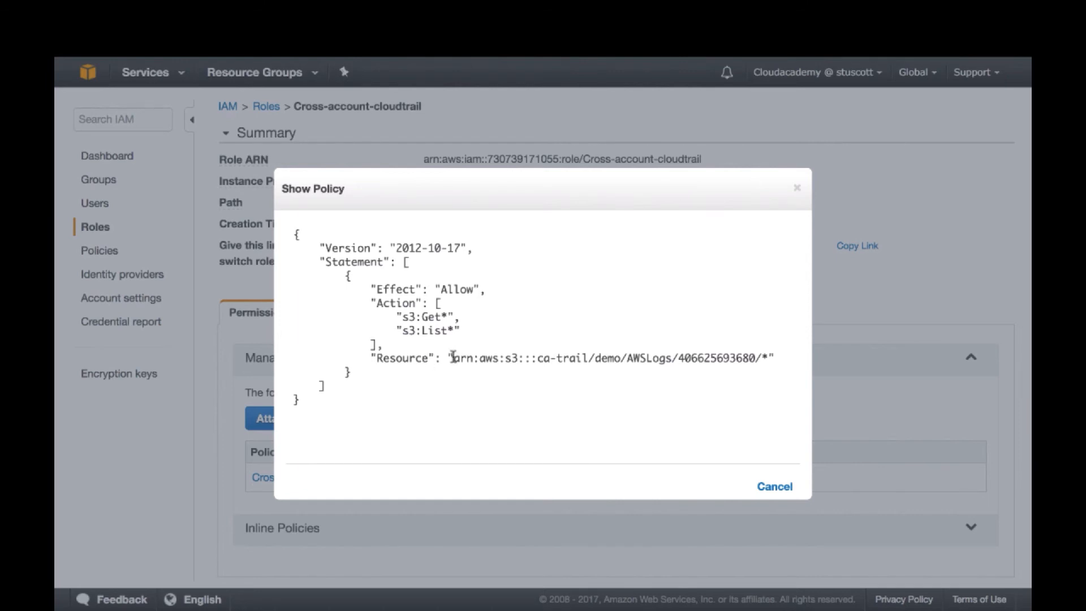
{"action": "left_click_drag", "start_coordinate": [453, 358], "coordinate": [771, 360]}
{"action": "left_click_drag", "start_coordinate": [678, 358], "coordinate": [754, 362]}
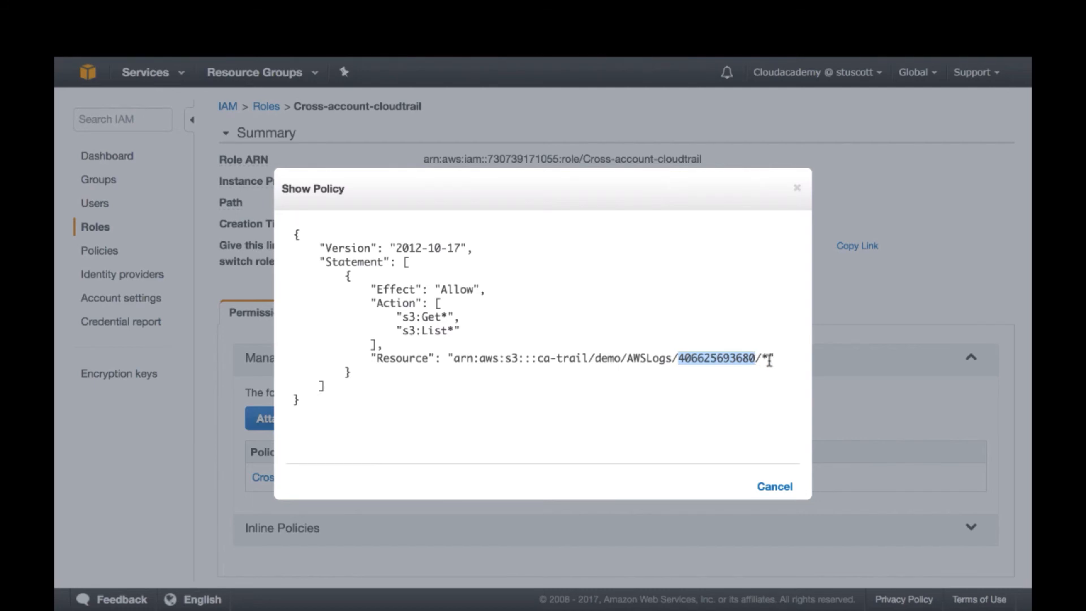
{"action": "left_click", "coordinate": [779, 360]}
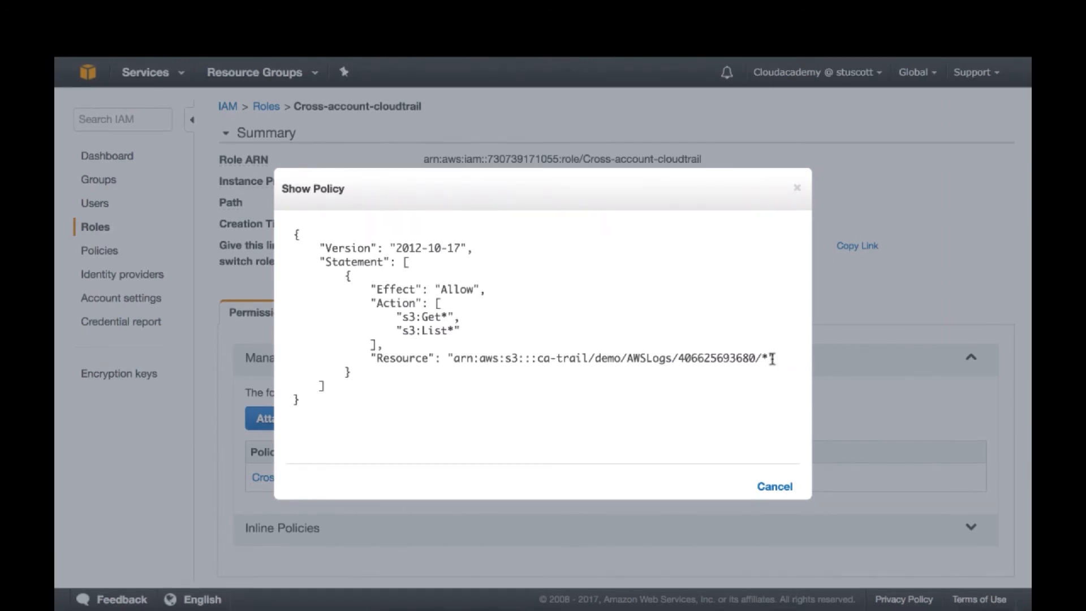
{"action": "left_click", "coordinate": [772, 486]}
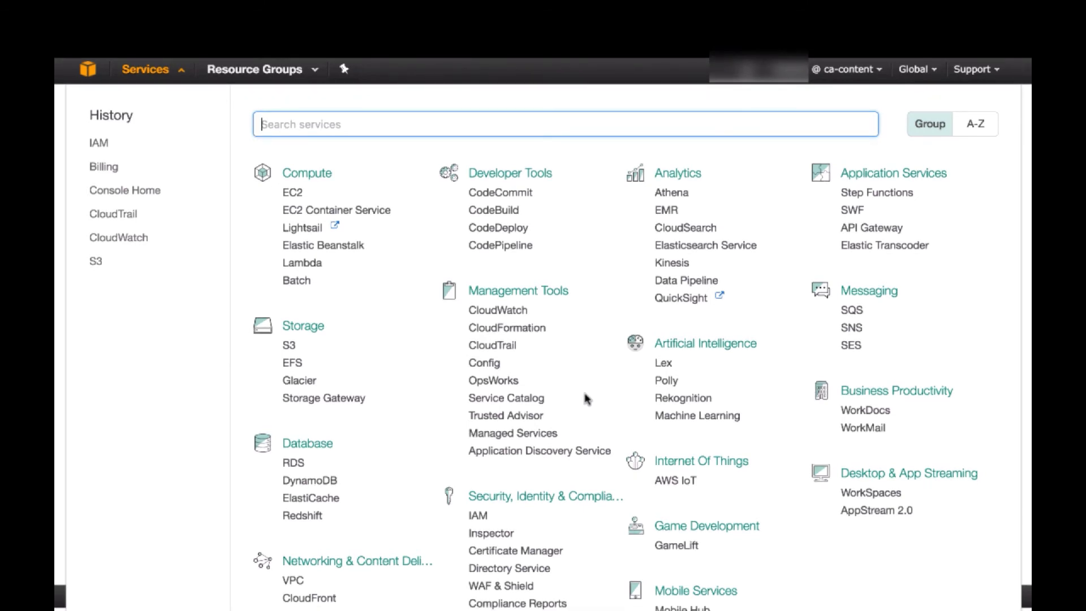
Go to the IAM policies of the second account and start creating a policy with Create Your Own Policy
{"action": "scroll", "coordinate": [586, 397], "scroll_direction": "down", "scroll_amount": 1}
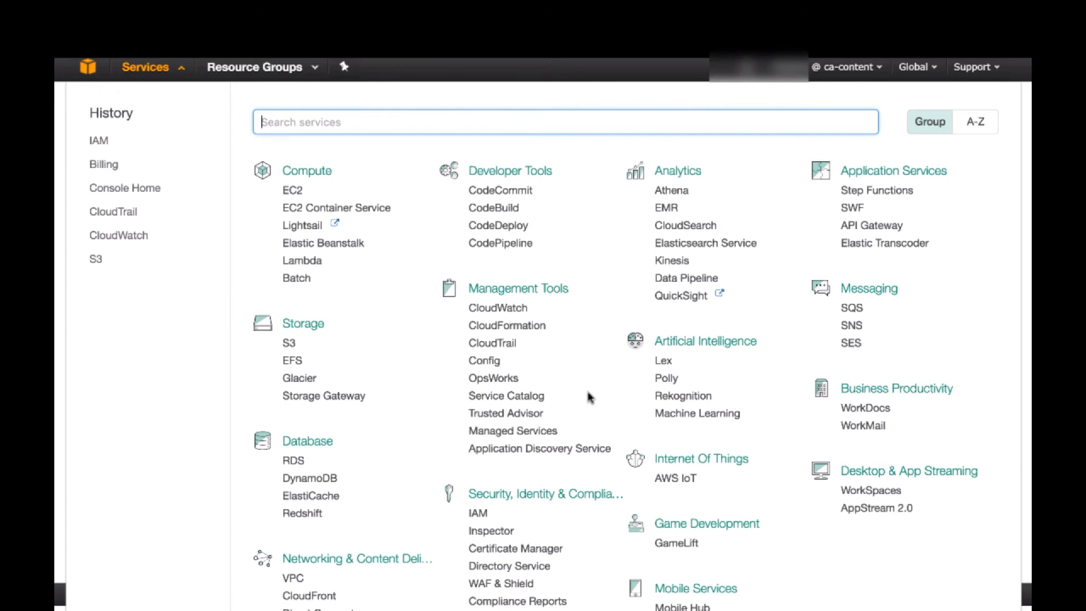
{"action": "scroll", "coordinate": [587, 391], "scroll_direction": "down", "scroll_amount": 1}
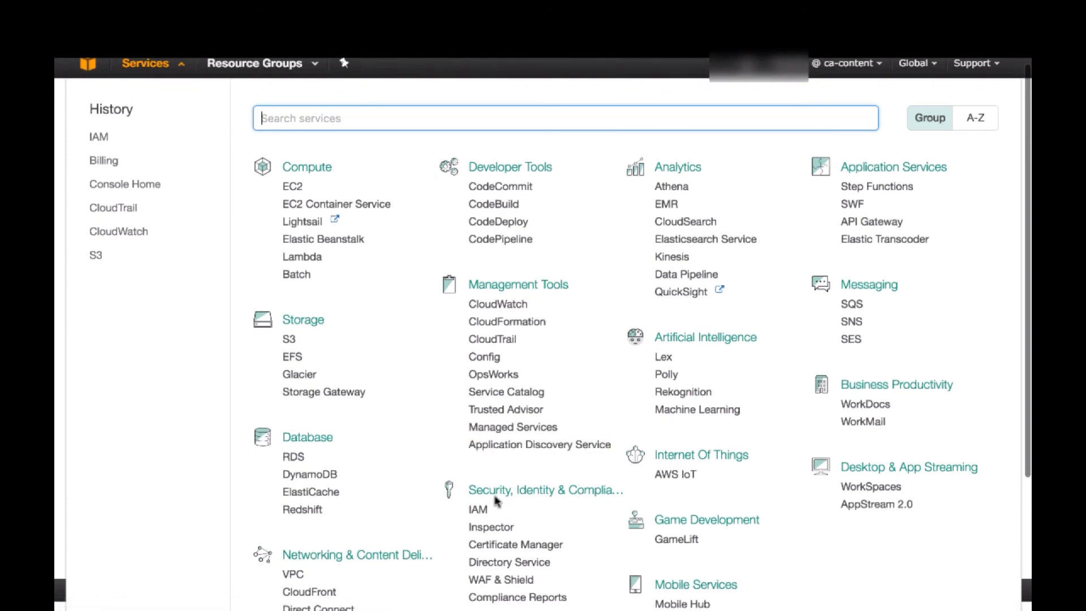
{"action": "left_click", "coordinate": [479, 510]}
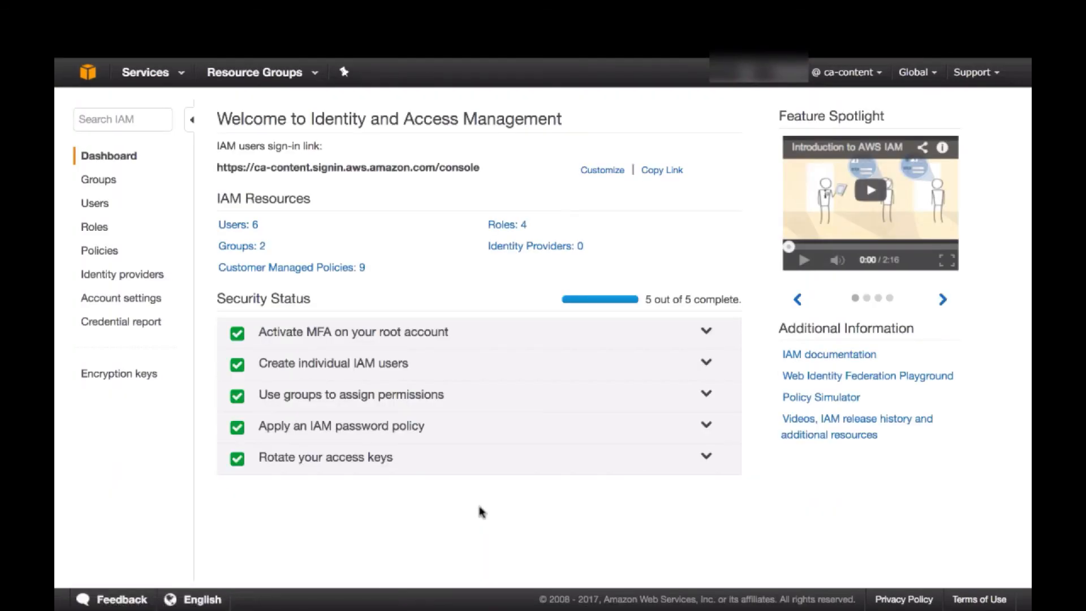
{"action": "left_click", "coordinate": [103, 256]}
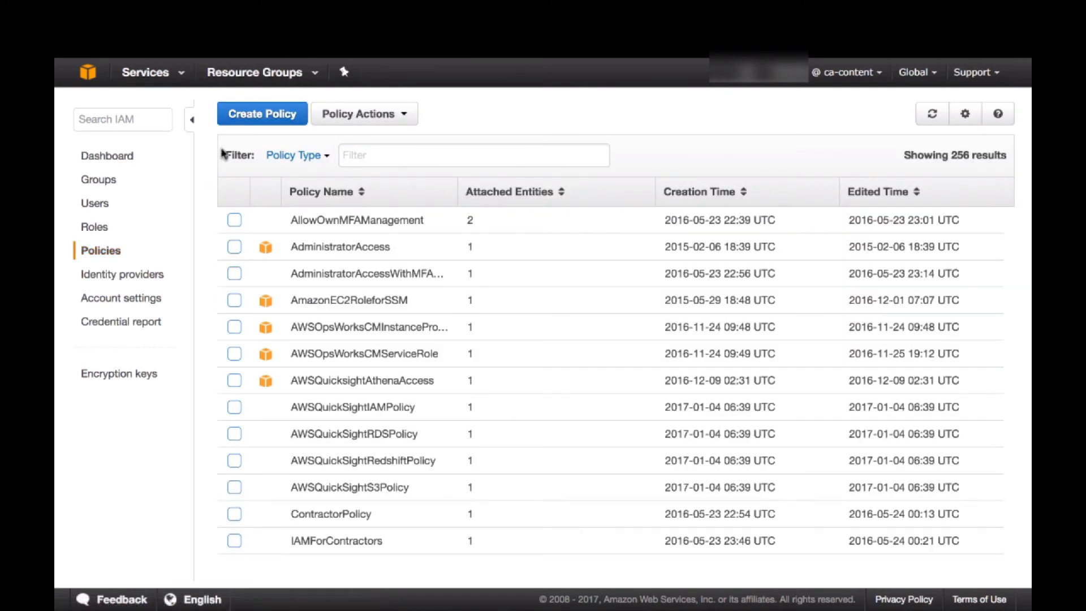
{"action": "left_click", "coordinate": [261, 116]}
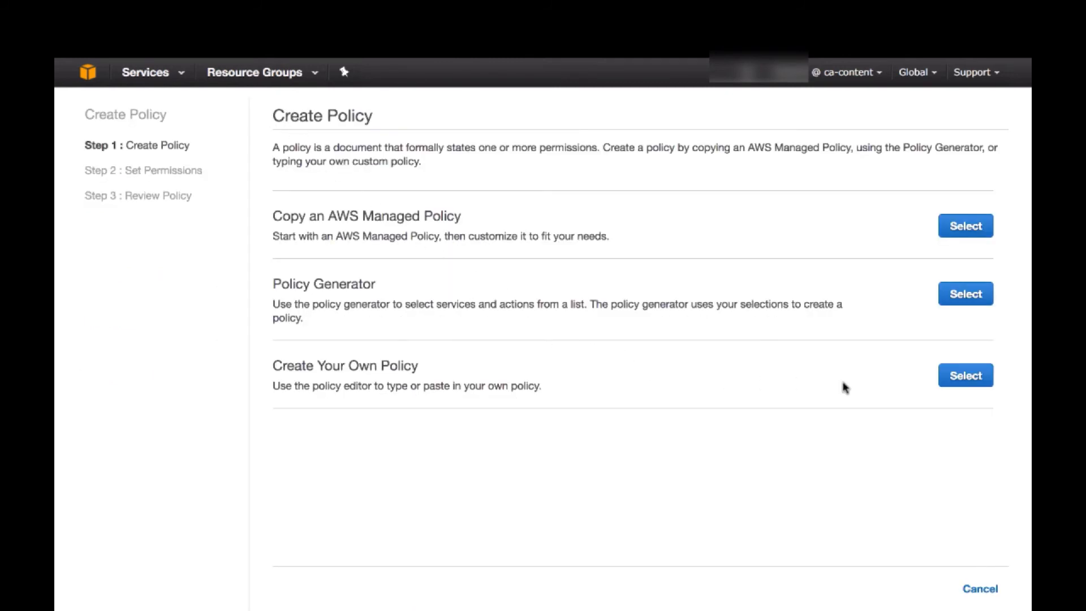
{"action": "left_click", "coordinate": [969, 377]}
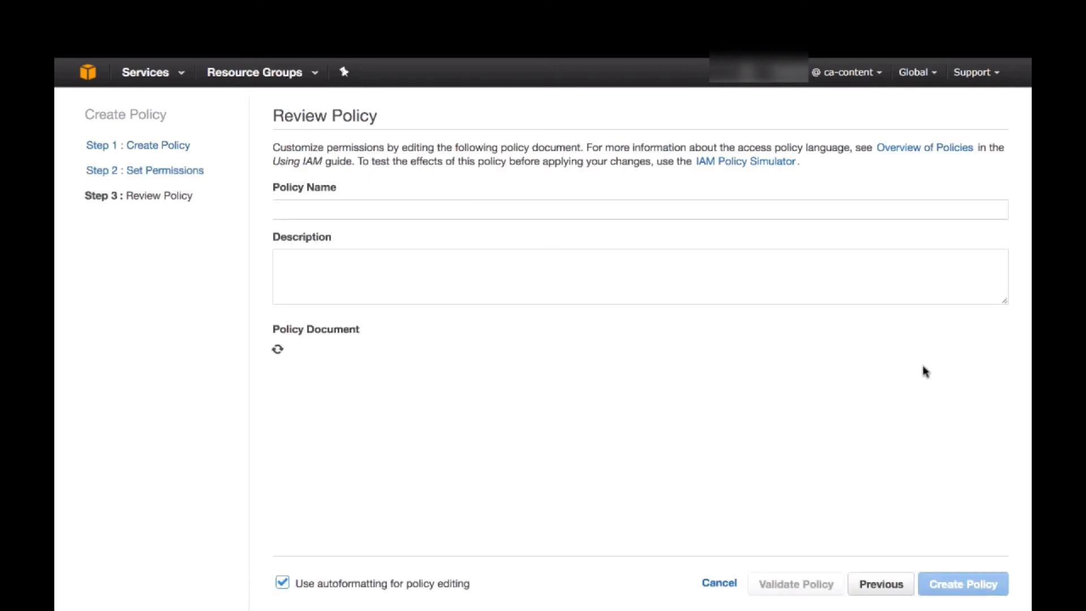
Name the policy AssumeRoleforCloudTrail and give it the description "Assume role in Primary AWS account"
{"action": "left_click", "coordinate": [413, 208]}
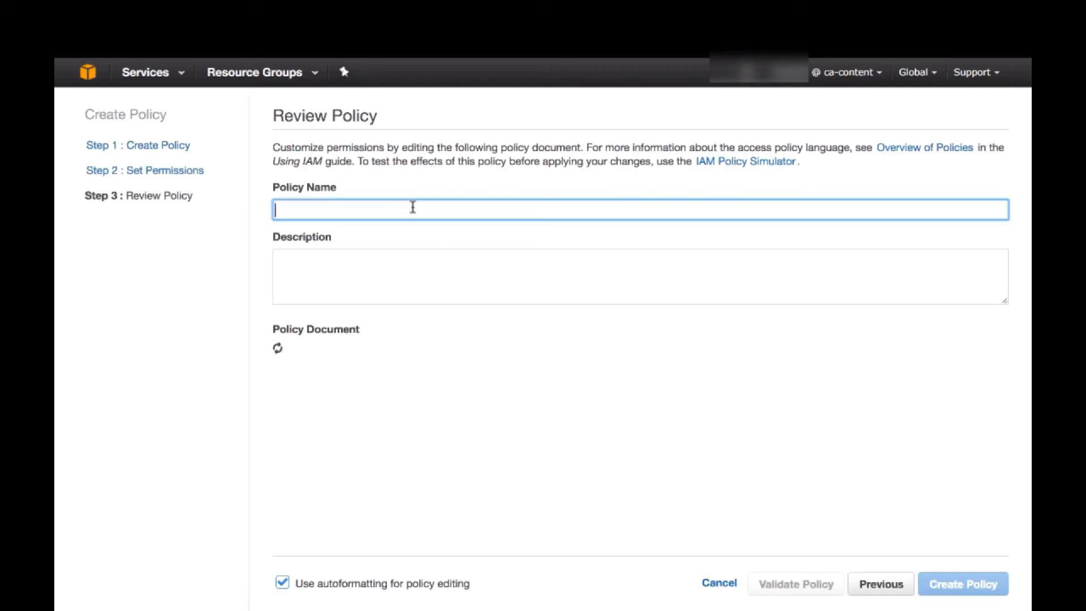
{"action": "type", "text": "AssumeR"}
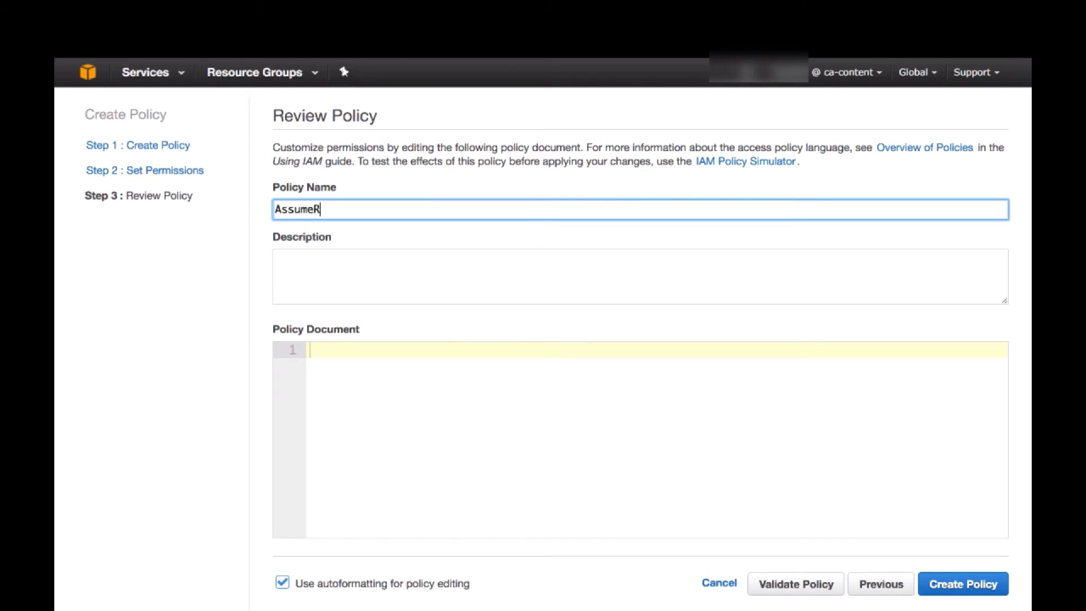
{"action": "type", "text": "oleforCloudTrail"}
{"action": "left_click", "coordinate": [277, 260]}
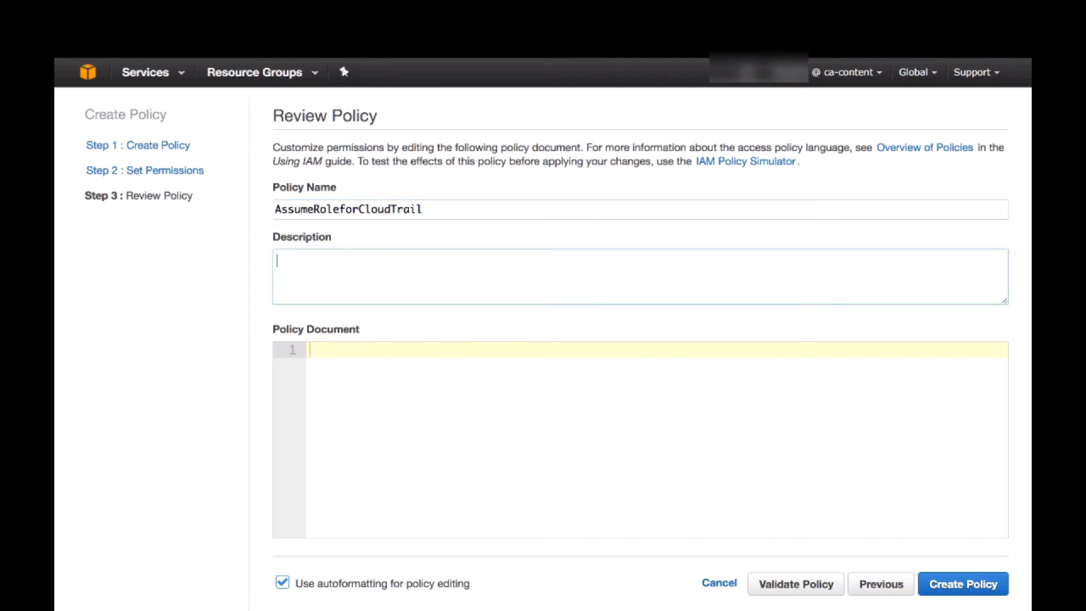
{"action": "type", "text": "Assume role in Primary AWS account"}
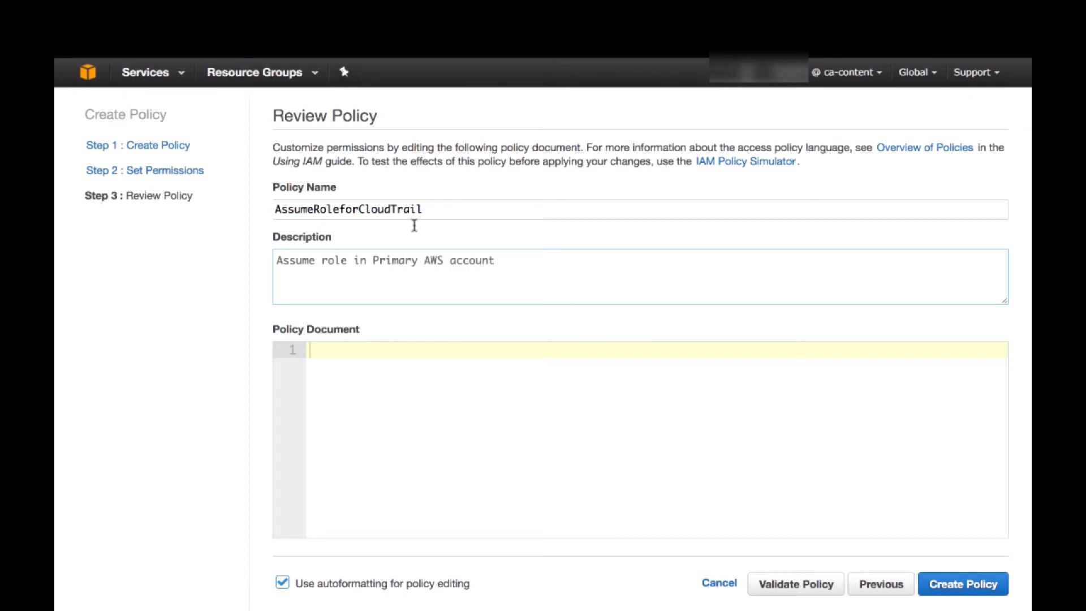
Paste a policy document allowing sts:AssumeRole on the primary account's Cross-account-cloudtrail role, and check the account and role name in its resource ARN
{"action": "left_click", "coordinate": [400, 351]}
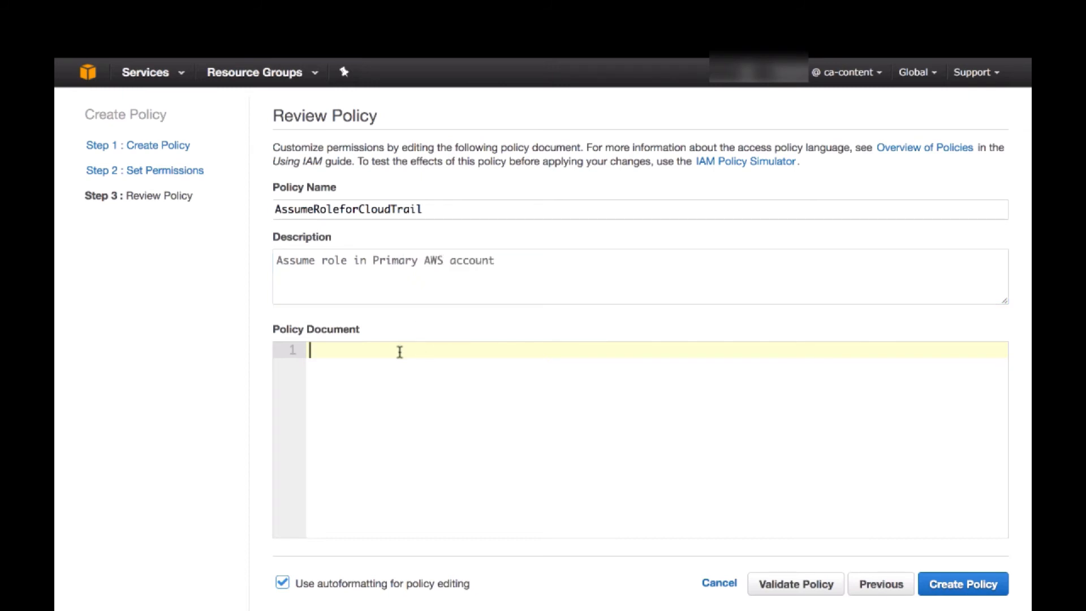
{"action": "key", "text": "ctrl+v"}
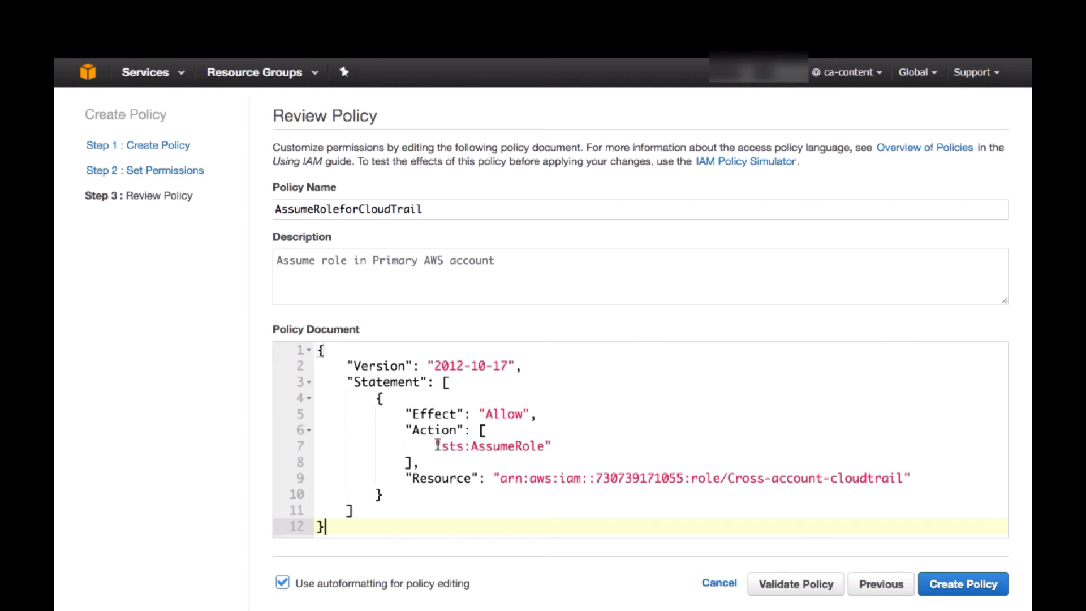
{"action": "left_click_drag", "start_coordinate": [405, 477], "coordinate": [480, 478]}
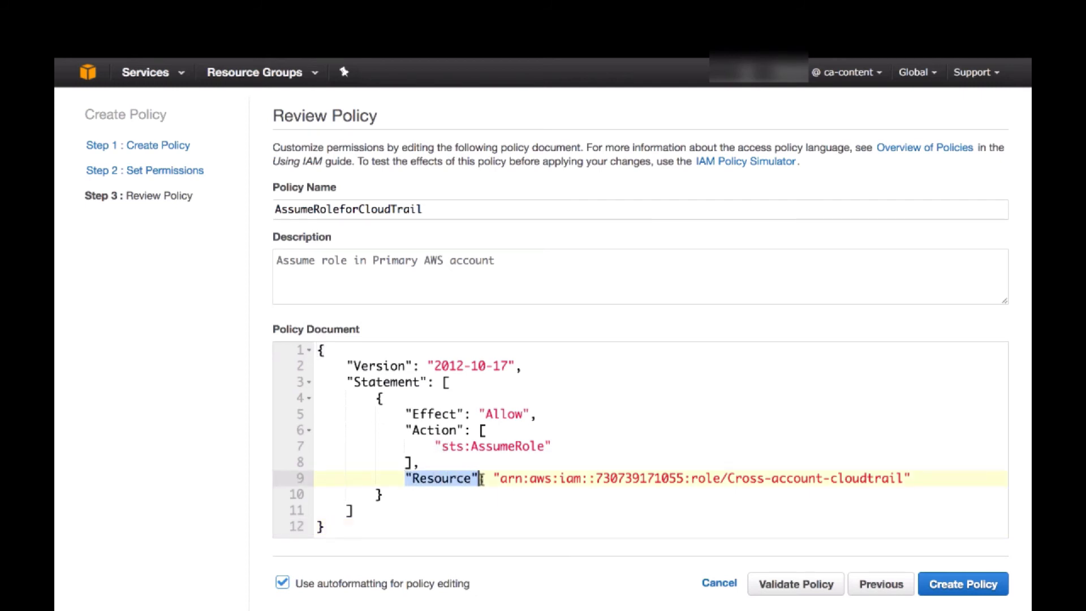
{"action": "left_click", "coordinate": [446, 477]}
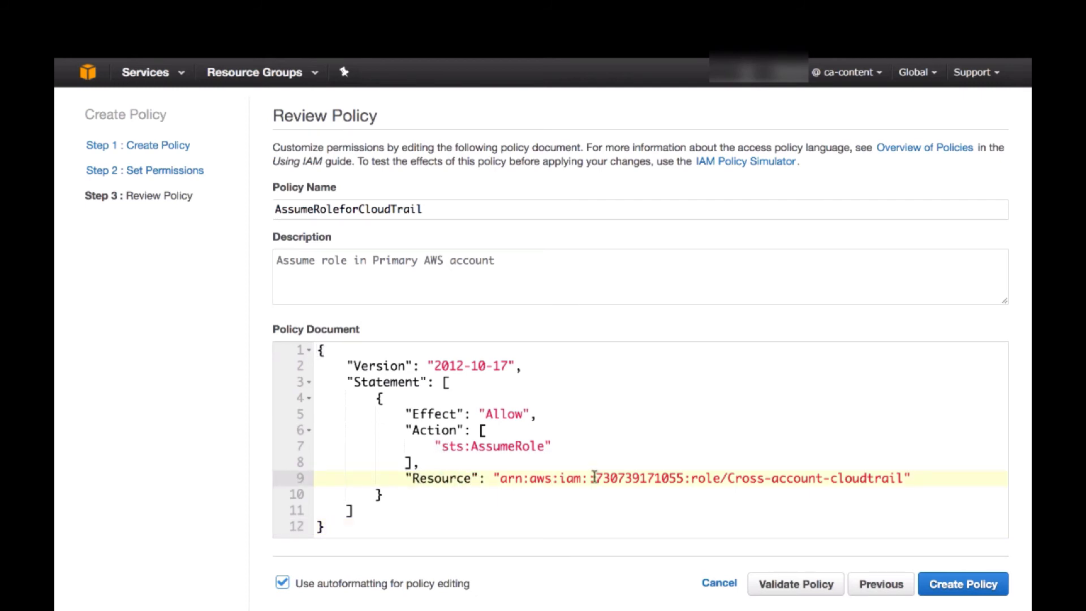
{"action": "left_click_drag", "start_coordinate": [691, 478], "coordinate": [720, 477]}
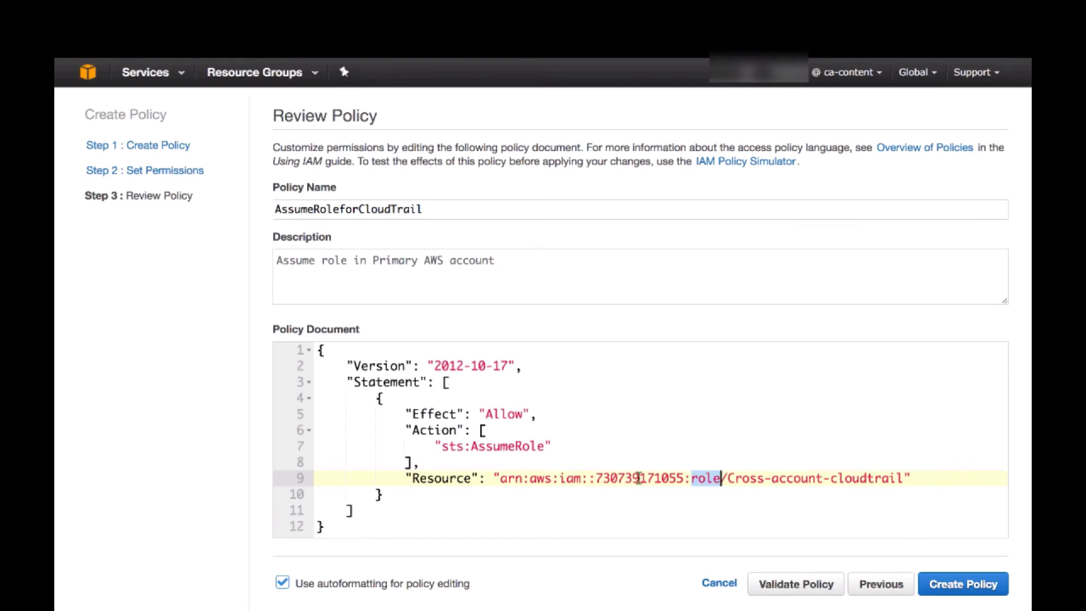
{"action": "left_click_drag", "start_coordinate": [595, 477], "coordinate": [906, 482]}
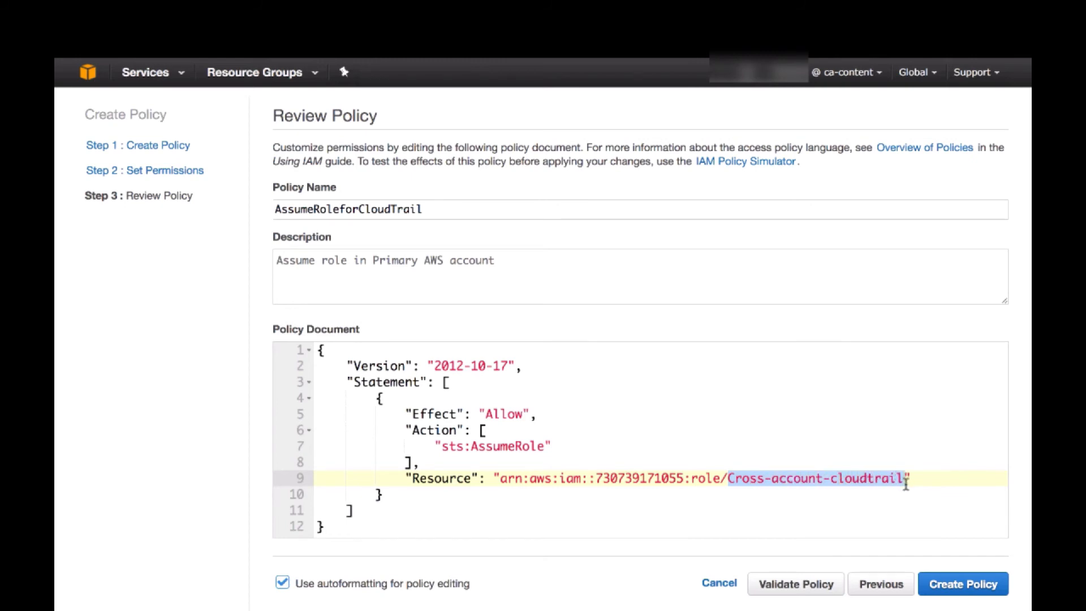
{"action": "left_click", "coordinate": [905, 482]}
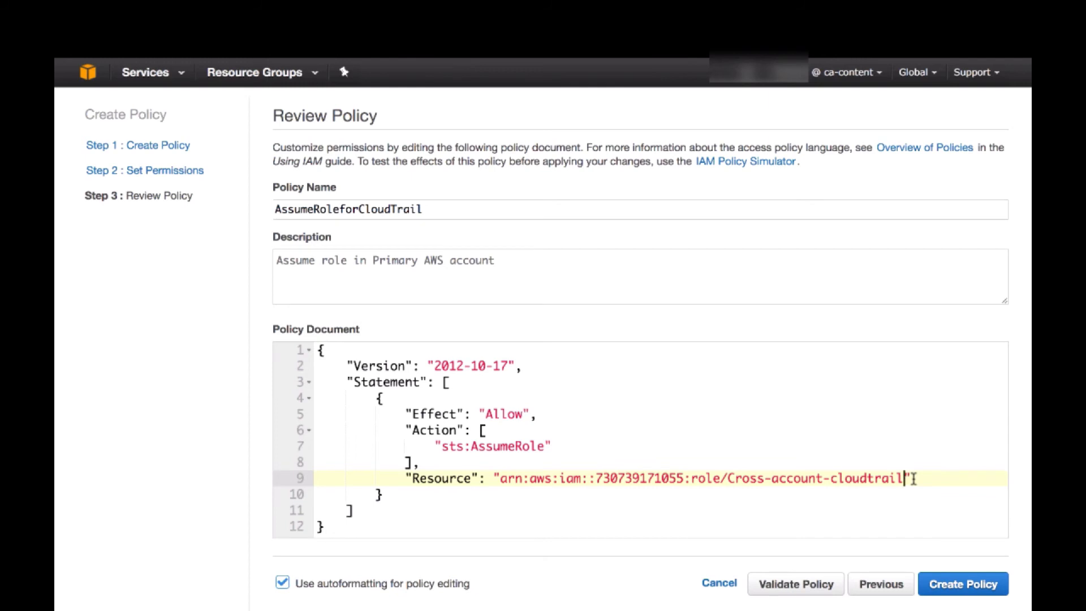
{"action": "left_click_drag", "start_coordinate": [912, 478], "coordinate": [412, 478]}
{"action": "left_click", "coordinate": [541, 500]}
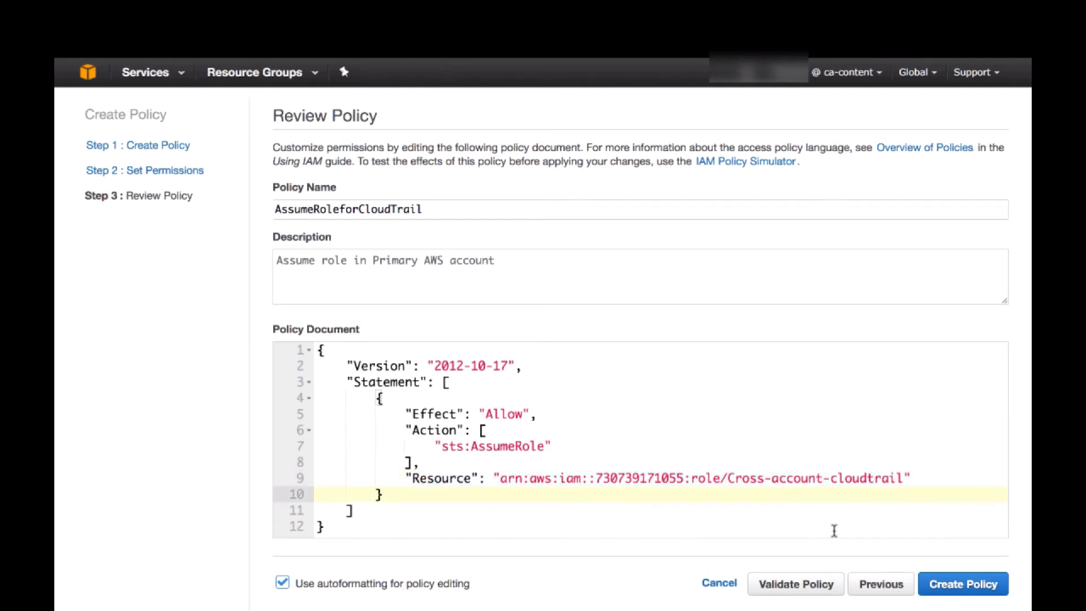
Validate the AssumeRoleforCloudTrail policy and create it
{"action": "left_click", "coordinate": [798, 584]}
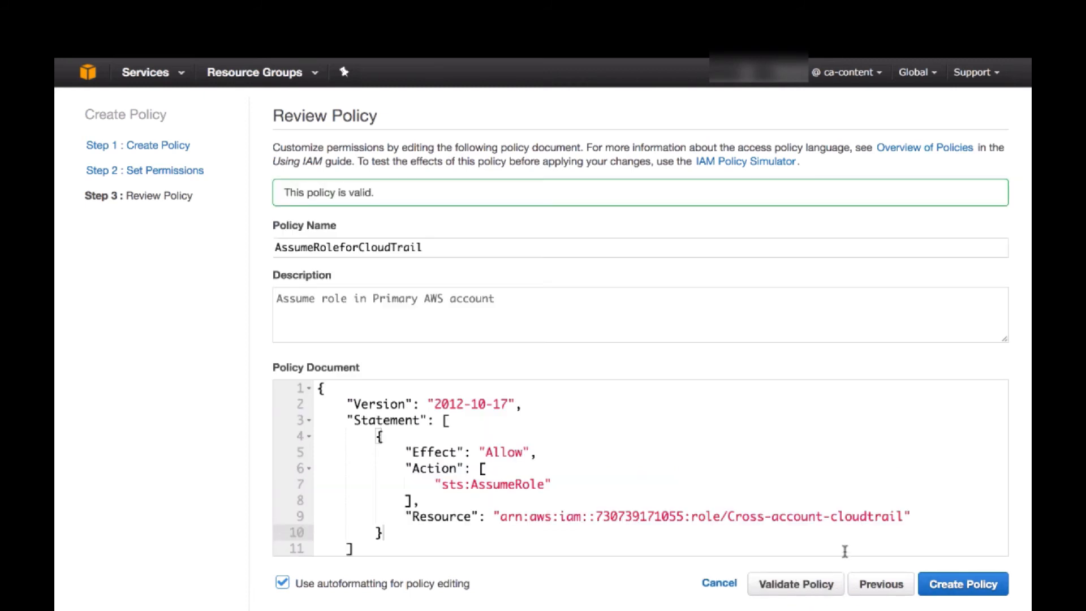
{"action": "left_click", "coordinate": [973, 584]}
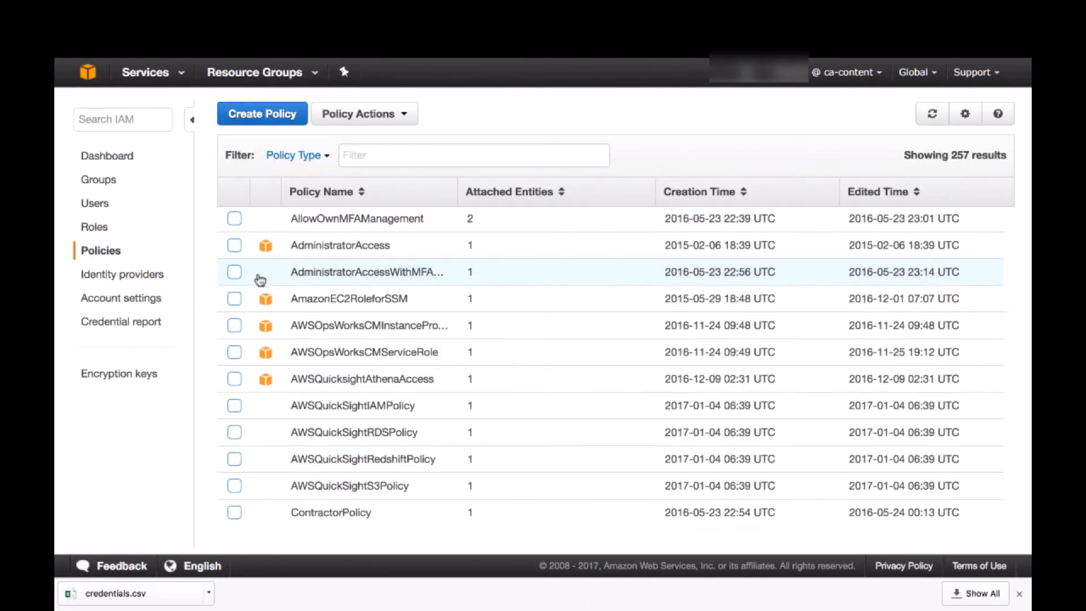
Filter the policy list to customer managed policies and open AssumeRoleforCloudTrail
{"action": "scroll", "coordinate": [260, 279], "scroll_direction": "down", "scroll_amount": 1}
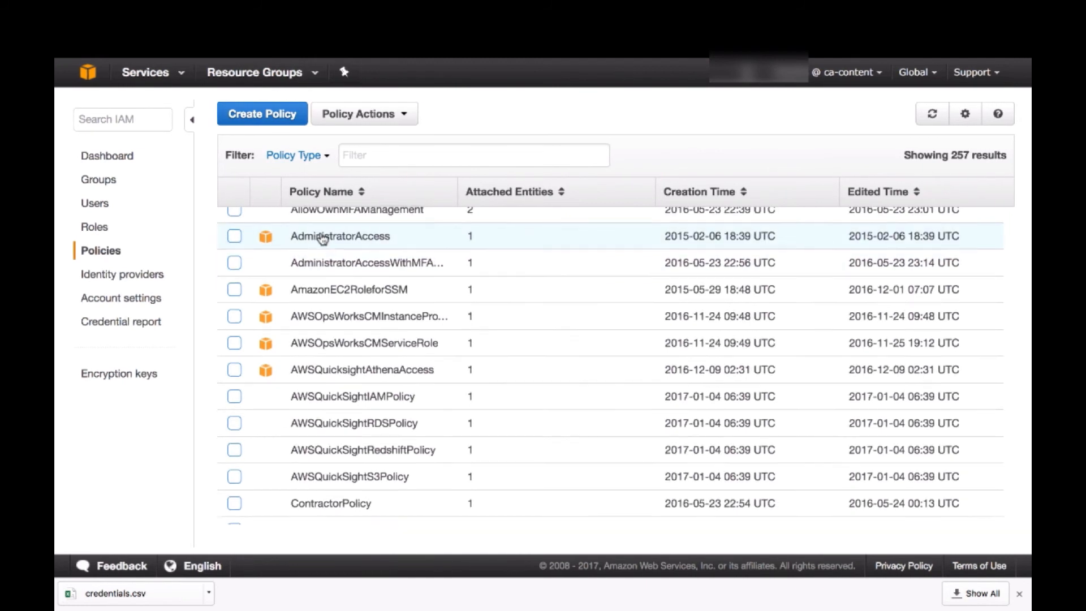
{"action": "left_click", "coordinate": [326, 157]}
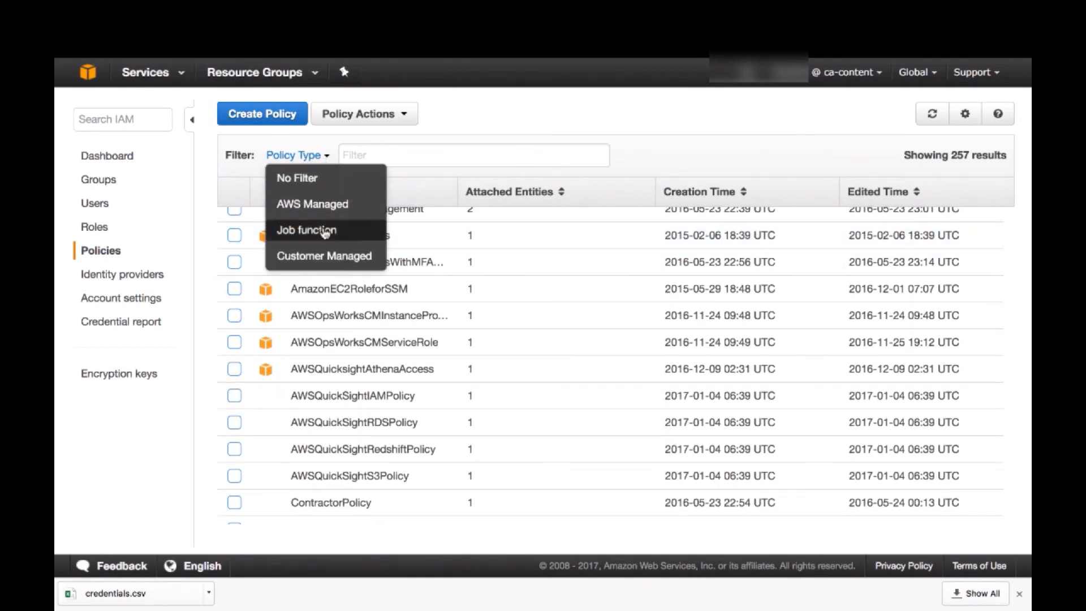
{"action": "left_click", "coordinate": [325, 255]}
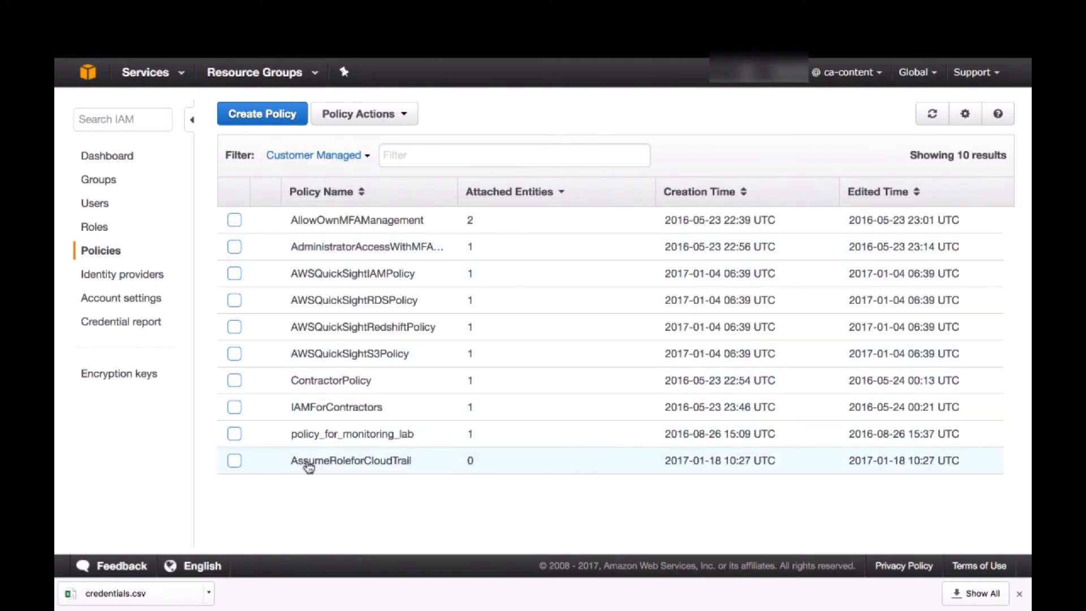
{"action": "left_click", "coordinate": [331, 463]}
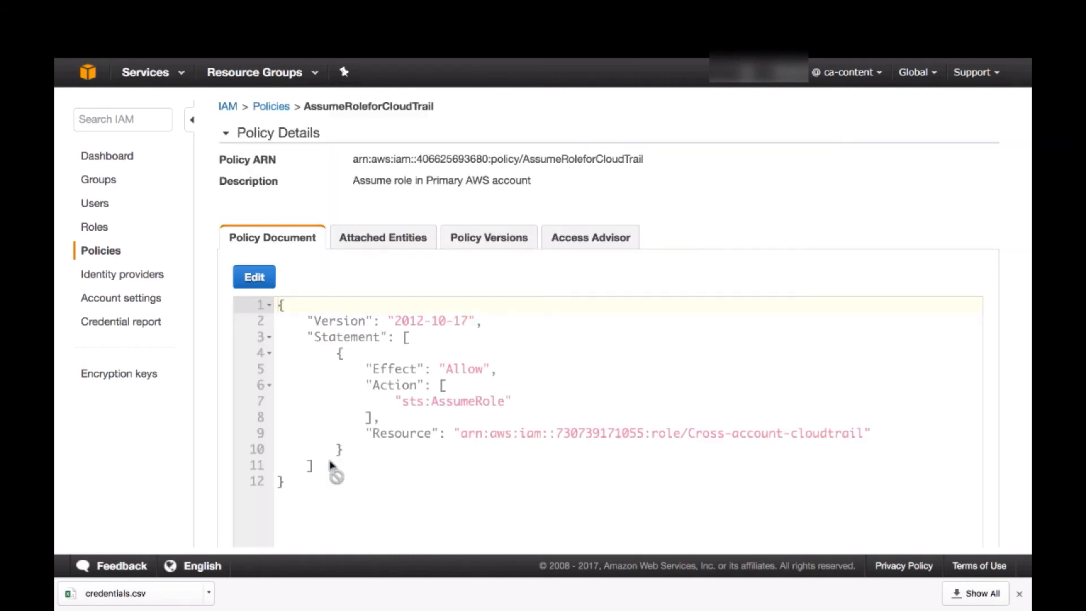
Attach the AssumeRoleforCloudTrail policy to the user CloudTrail-user1 through its attached entities
{"action": "left_click", "coordinate": [383, 239]}
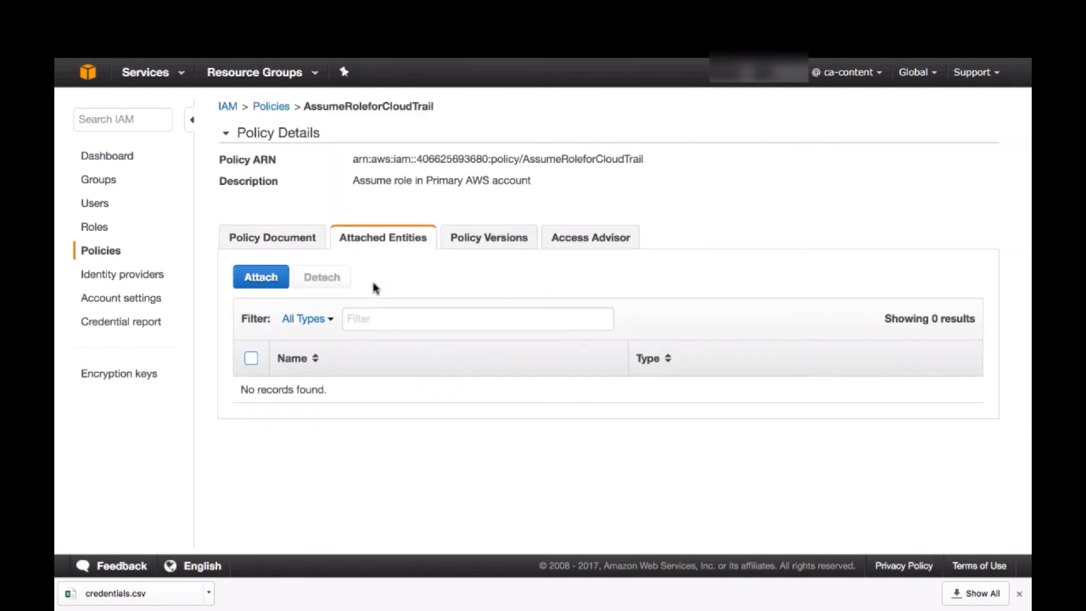
{"action": "left_click", "coordinate": [371, 324]}
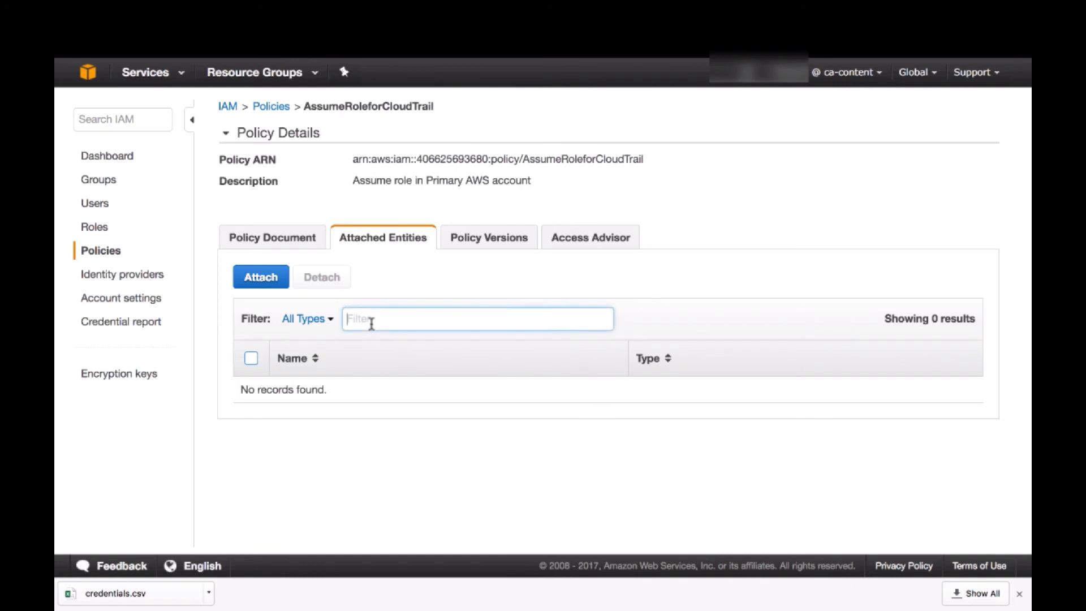
{"action": "left_click", "coordinate": [273, 275]}
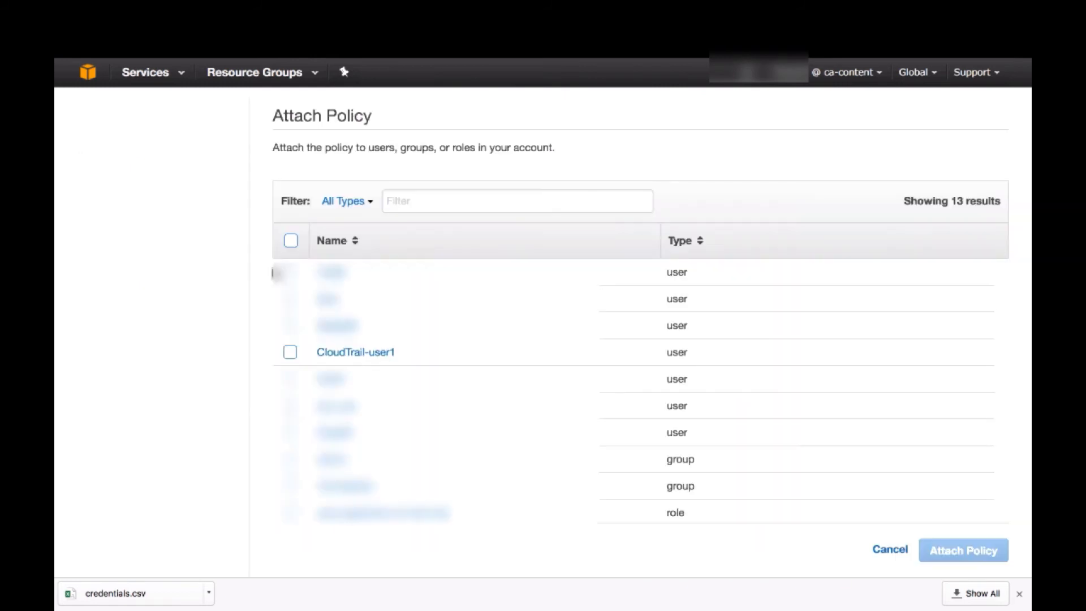
{"action": "left_click", "coordinate": [290, 349]}
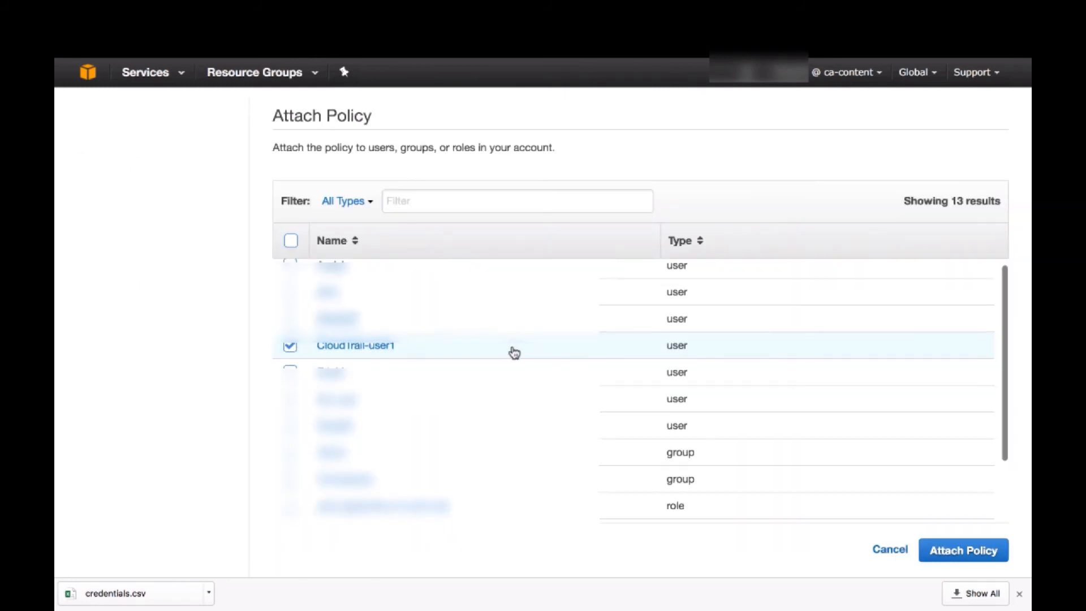
{"action": "left_click", "coordinate": [963, 551]}
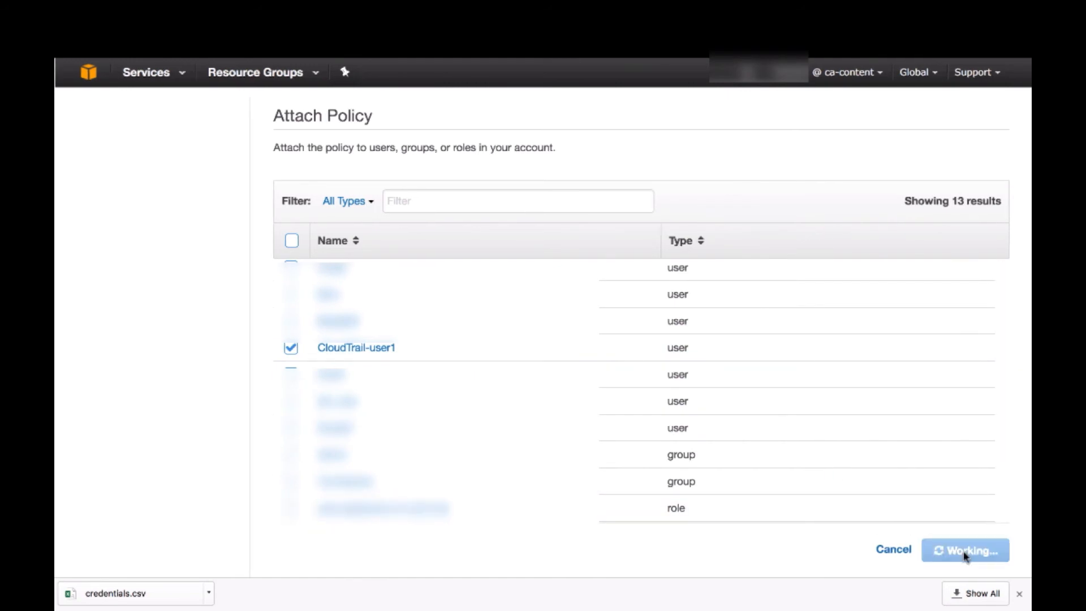
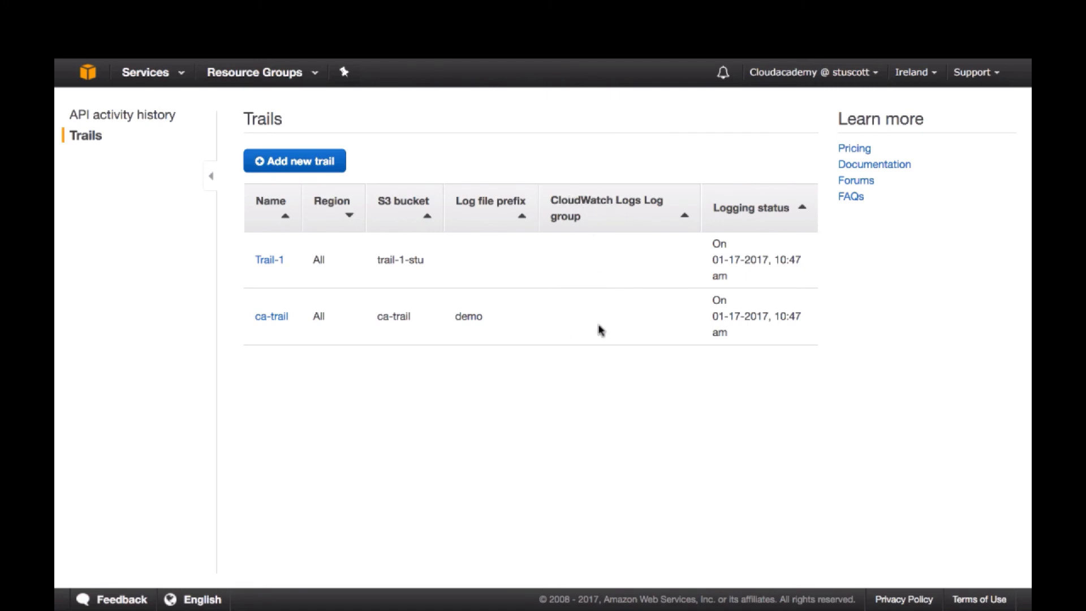
Configure CloudWatch Logs delivery for the ca-trail trail using the log group CloudTrail/Demo, and continue to the role authorization
{"action": "left_click", "coordinate": [273, 317]}
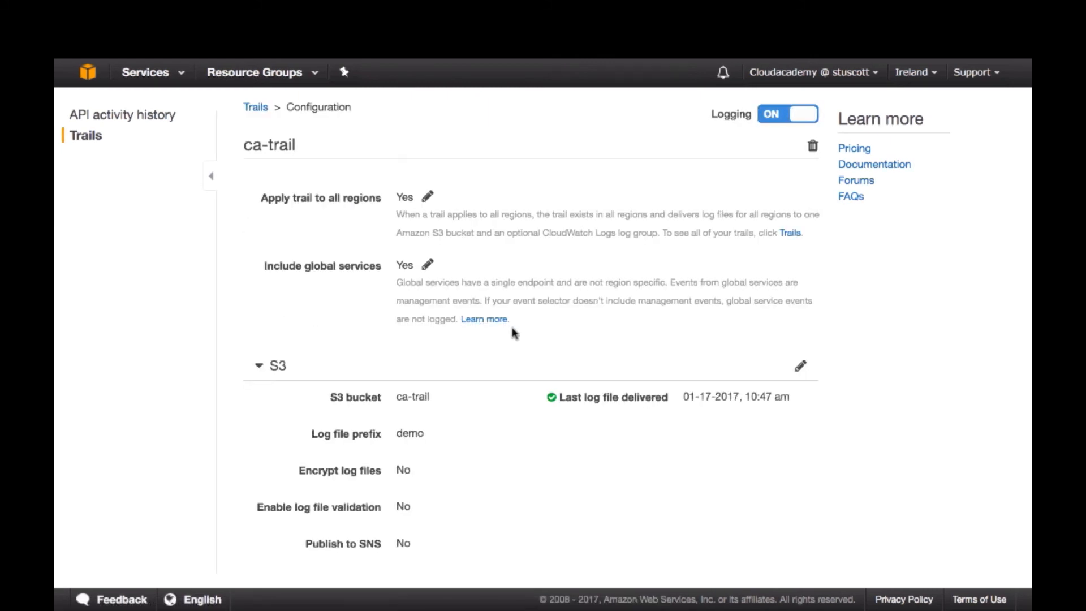
{"action": "scroll", "coordinate": [512, 332], "scroll_direction": "down", "scroll_amount": 3}
{"action": "scroll", "coordinate": [514, 333], "scroll_direction": "down", "scroll_amount": 5}
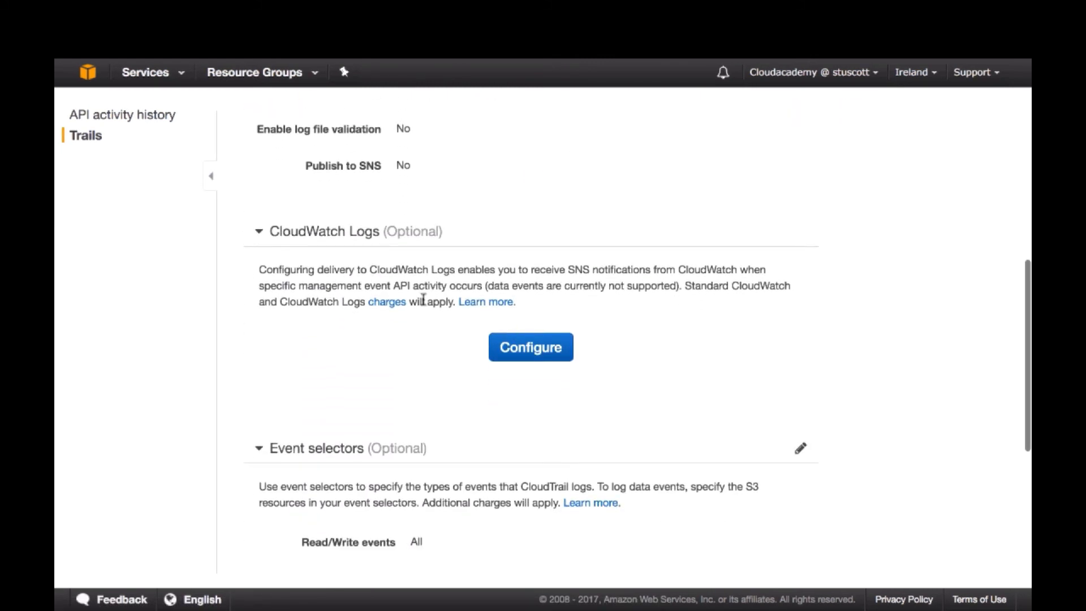
{"action": "scroll", "coordinate": [526, 349], "scroll_direction": "down", "scroll_amount": 1}
{"action": "left_click", "coordinate": [524, 351]}
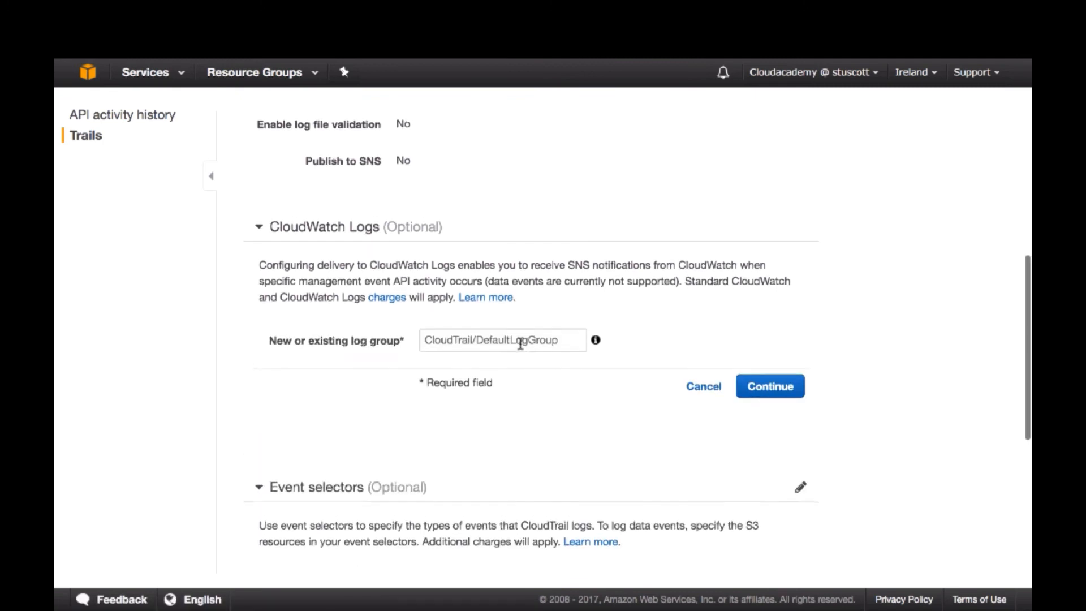
{"action": "scroll", "coordinate": [565, 337], "scroll_direction": "down", "scroll_amount": 1}
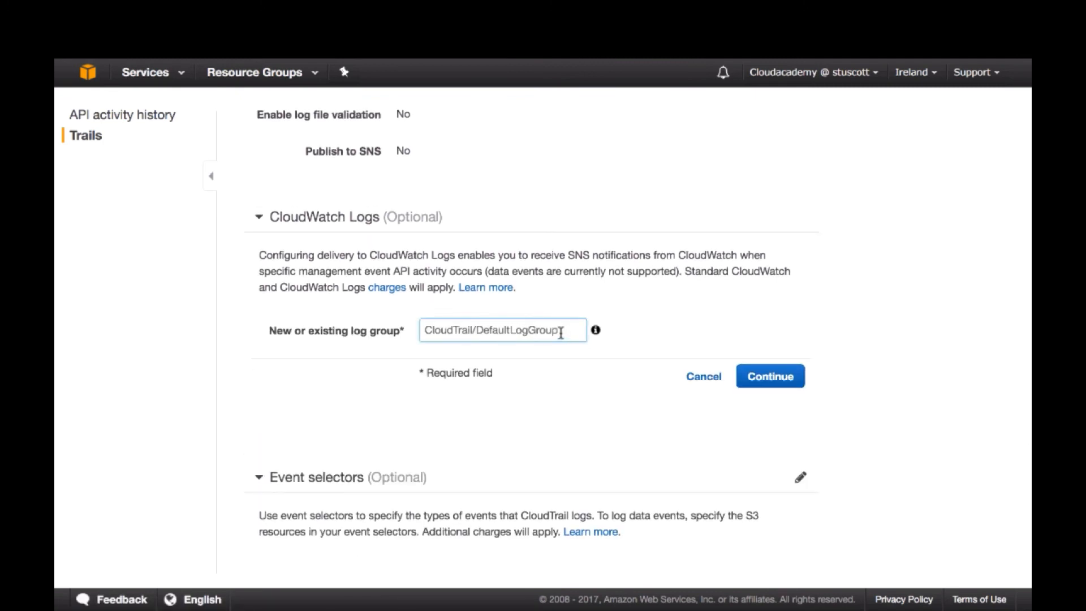
{"action": "left_click_drag", "start_coordinate": [560, 332], "coordinate": [476, 328]}
{"action": "scroll", "coordinate": [477, 328], "scroll_direction": "down", "scroll_amount": 1}
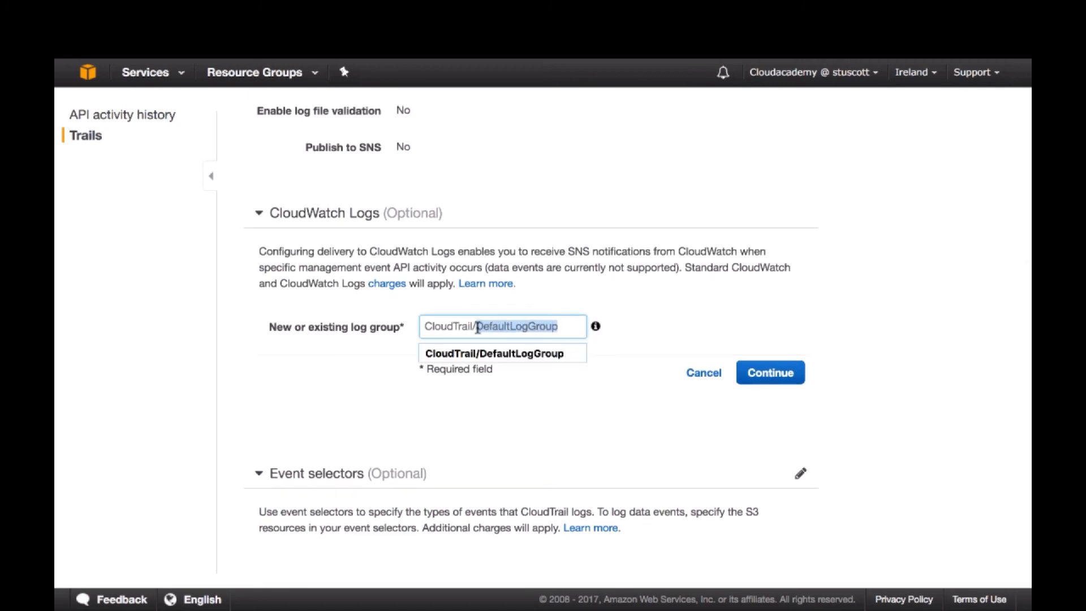
{"action": "type", "text": "Demo"}
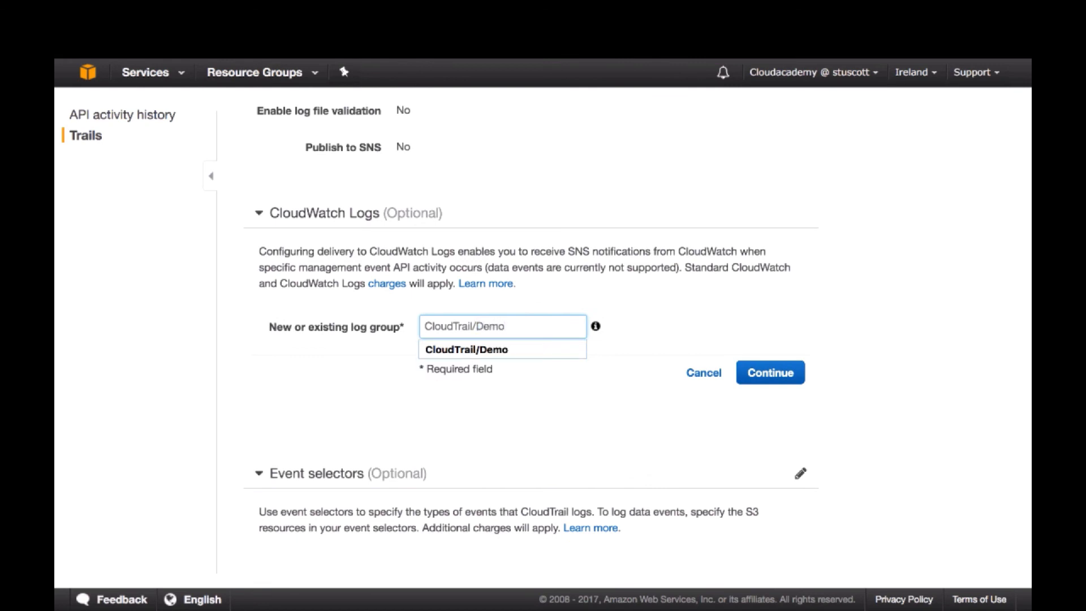
{"action": "left_click", "coordinate": [514, 388]}
{"action": "scroll", "coordinate": [514, 388], "scroll_direction": "down", "scroll_amount": 1}
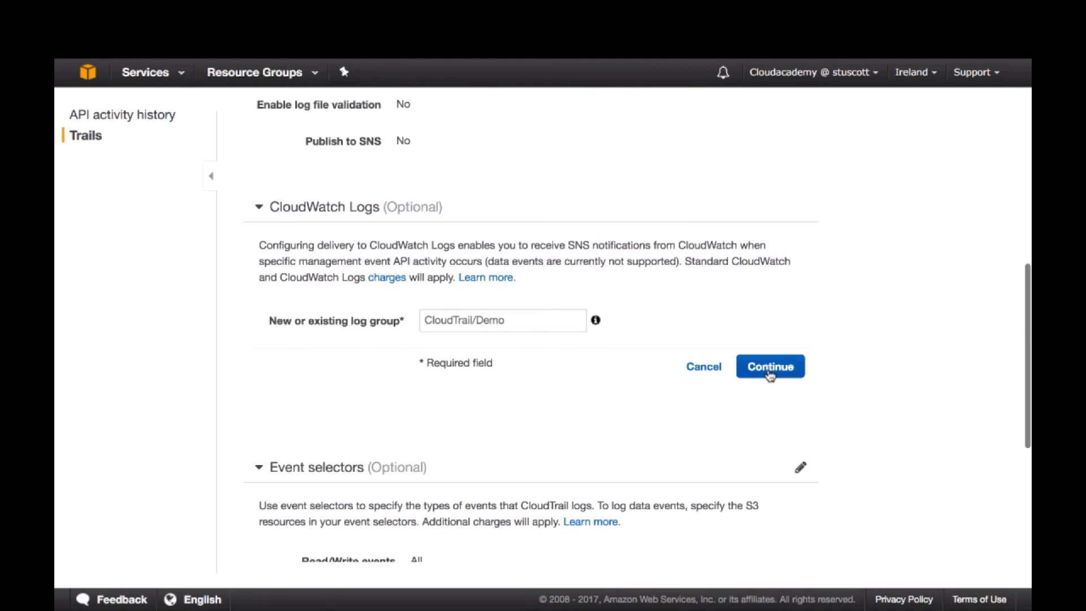
{"action": "scroll", "coordinate": [770, 375], "scroll_direction": "down", "scroll_amount": 1}
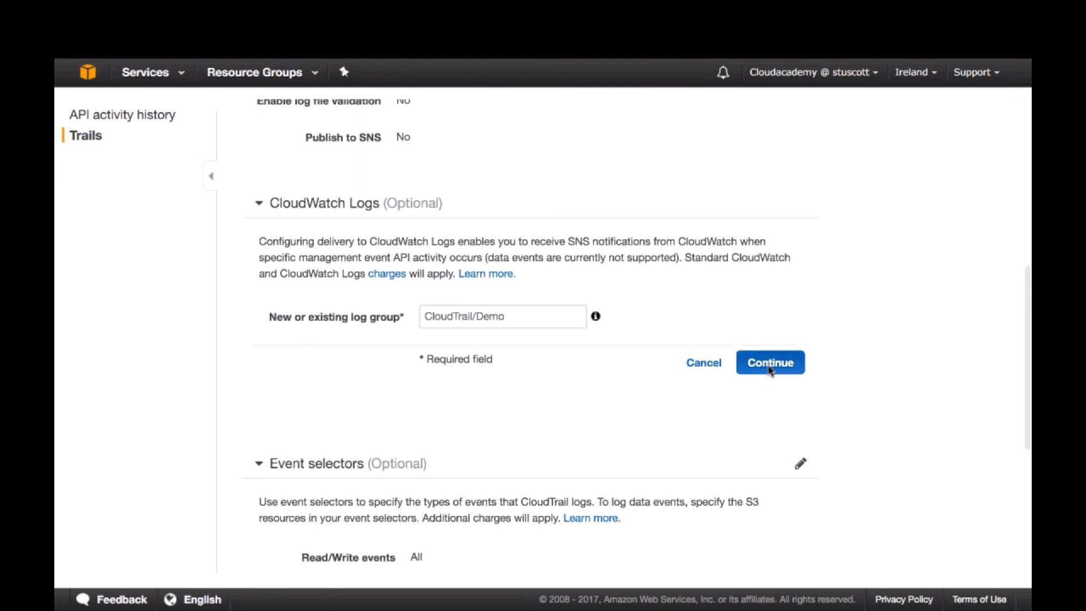
{"action": "left_click", "coordinate": [770, 365]}
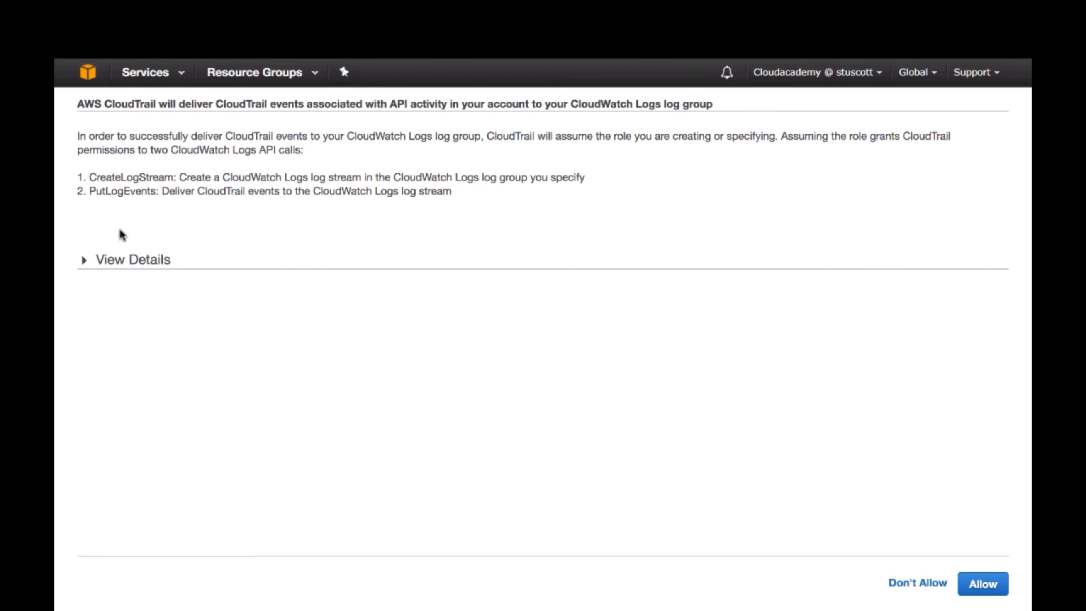
Select the IAM role CloudTrail_CloudWatchLogs_Role with a new role policy, review the policy document, and allow the log delivery
{"action": "left_click", "coordinate": [131, 261]}
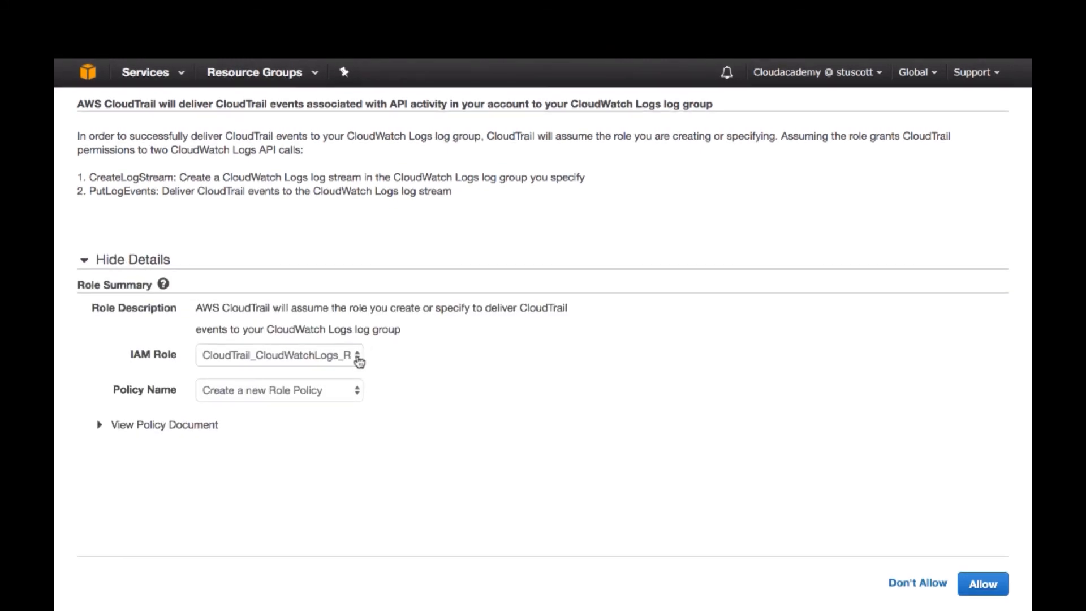
{"action": "left_click", "coordinate": [358, 356]}
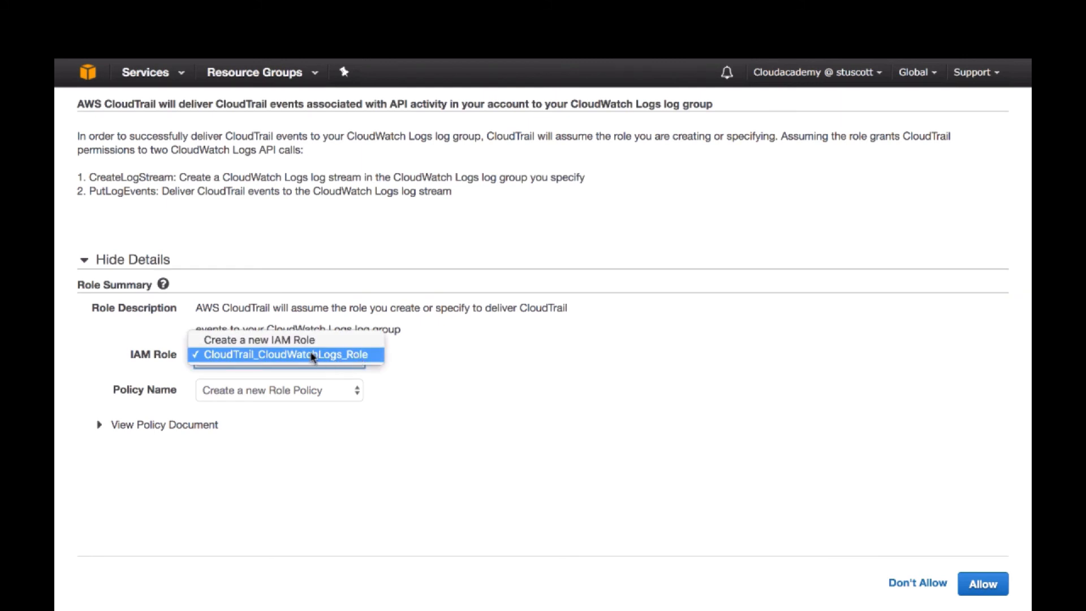
{"action": "left_click", "coordinate": [279, 355]}
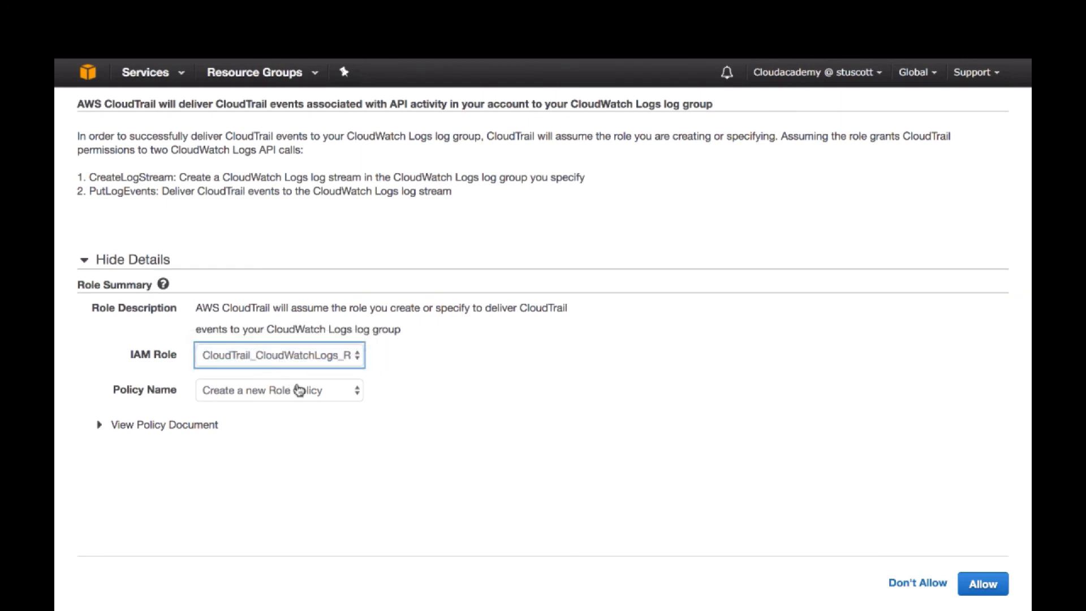
{"action": "left_click", "coordinate": [172, 425]}
{"action": "scroll", "coordinate": [365, 506], "scroll_direction": "down", "scroll_amount": 10}
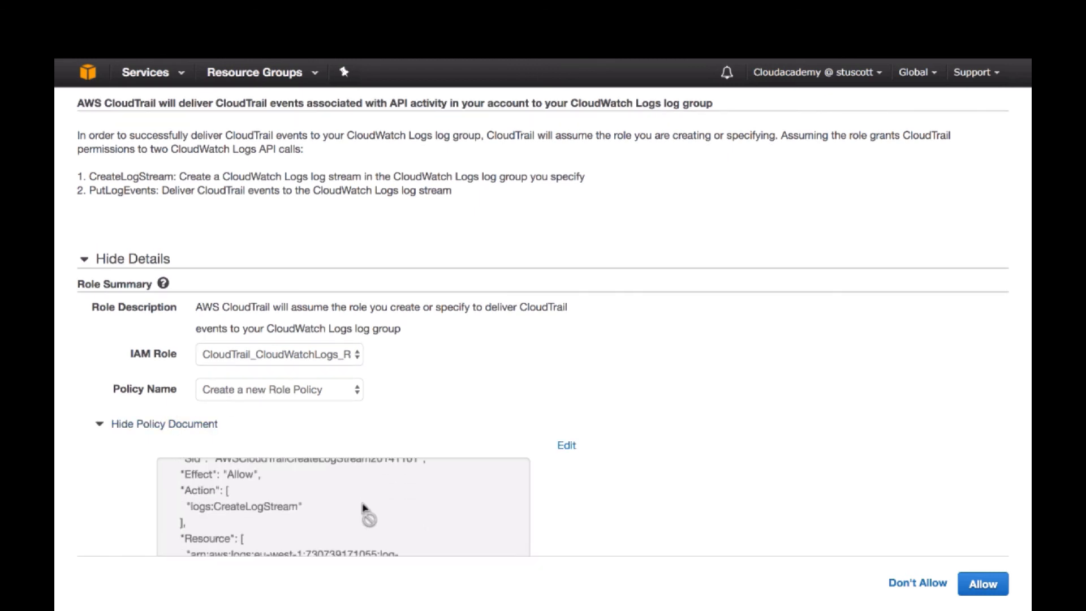
{"action": "scroll", "coordinate": [370, 512], "scroll_direction": "down", "scroll_amount": 8}
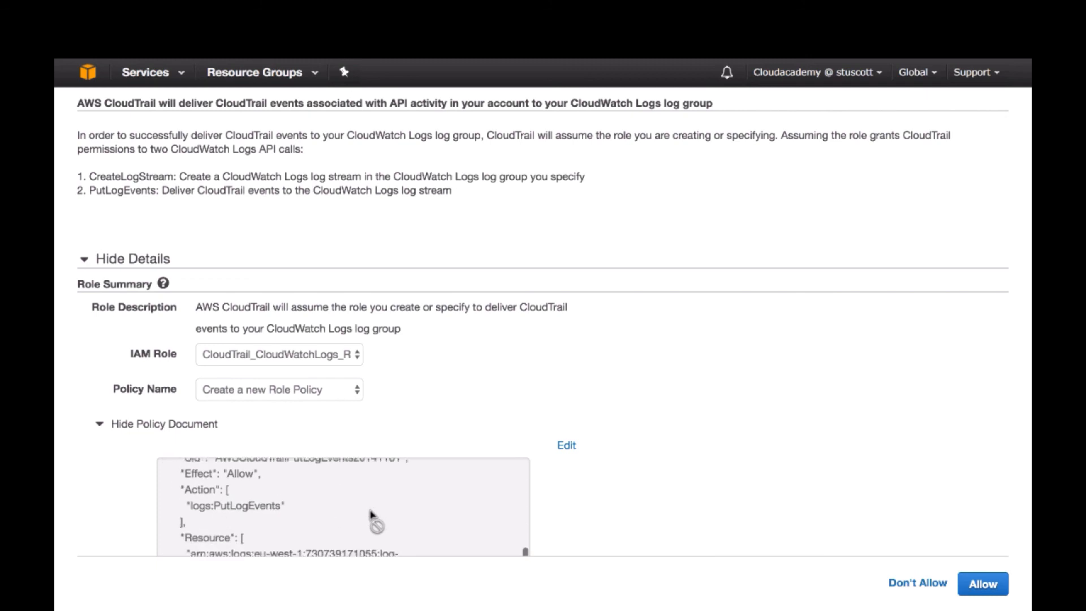
{"action": "scroll", "coordinate": [371, 494], "scroll_direction": "up", "scroll_amount": 10}
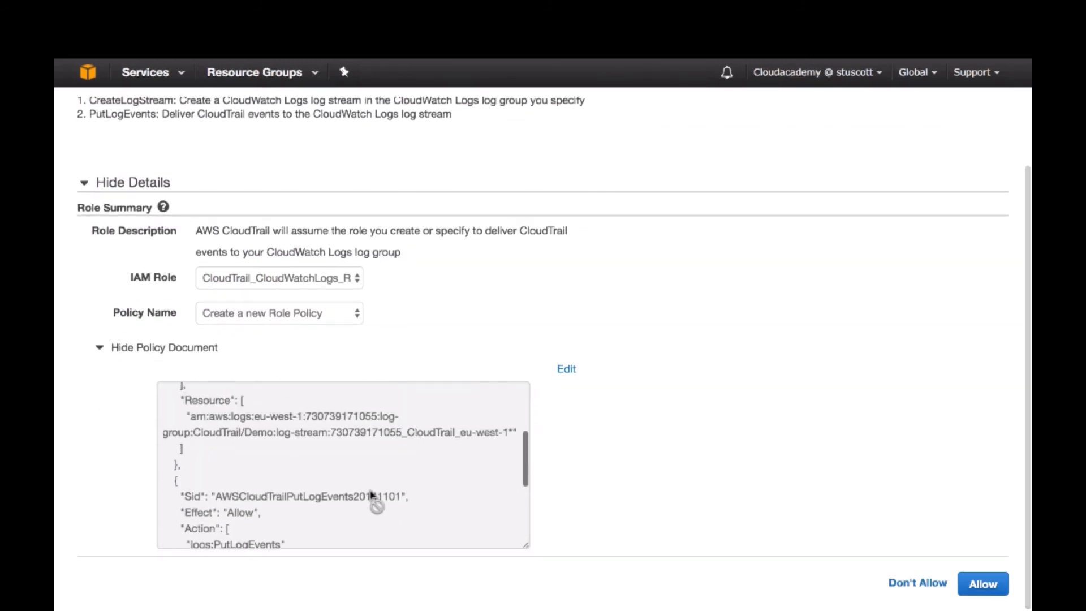
{"action": "left_click", "coordinate": [978, 585]}
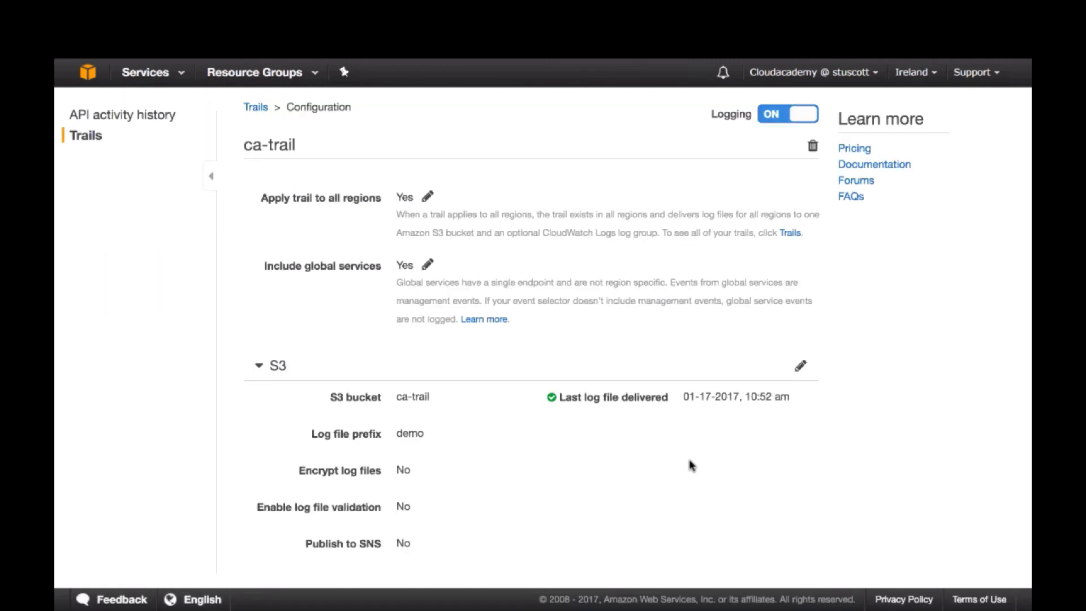
Check the log group and IAM role in ca-trail's CloudWatch Logs settings
{"action": "scroll", "coordinate": [691, 466], "scroll_direction": "down", "scroll_amount": 4}
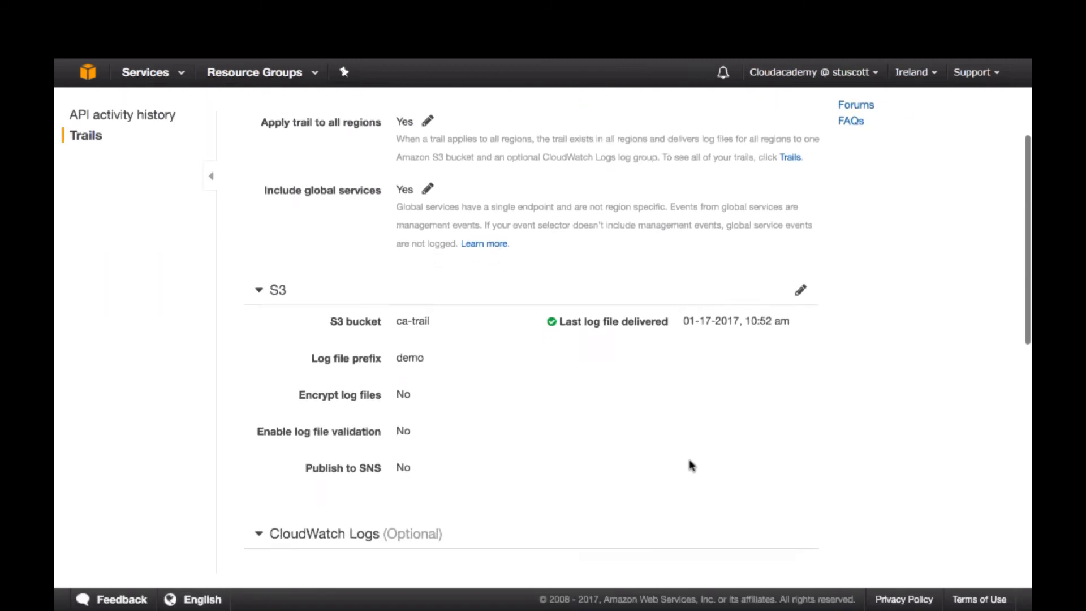
{"action": "scroll", "coordinate": [627, 451], "scroll_direction": "down", "scroll_amount": 5}
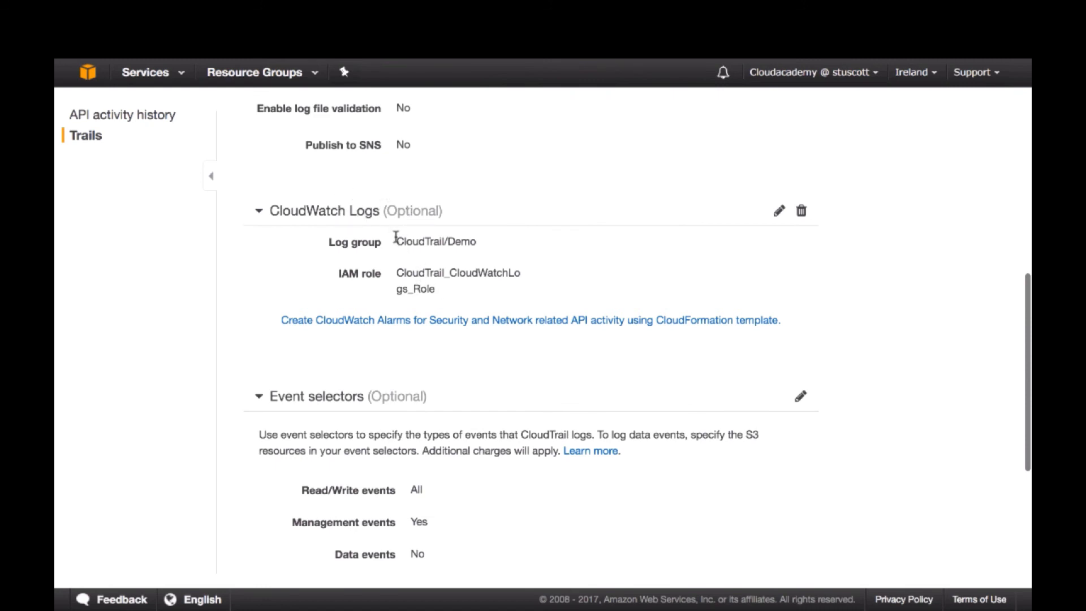
{"action": "left_click_drag", "start_coordinate": [396, 239], "coordinate": [475, 245]}
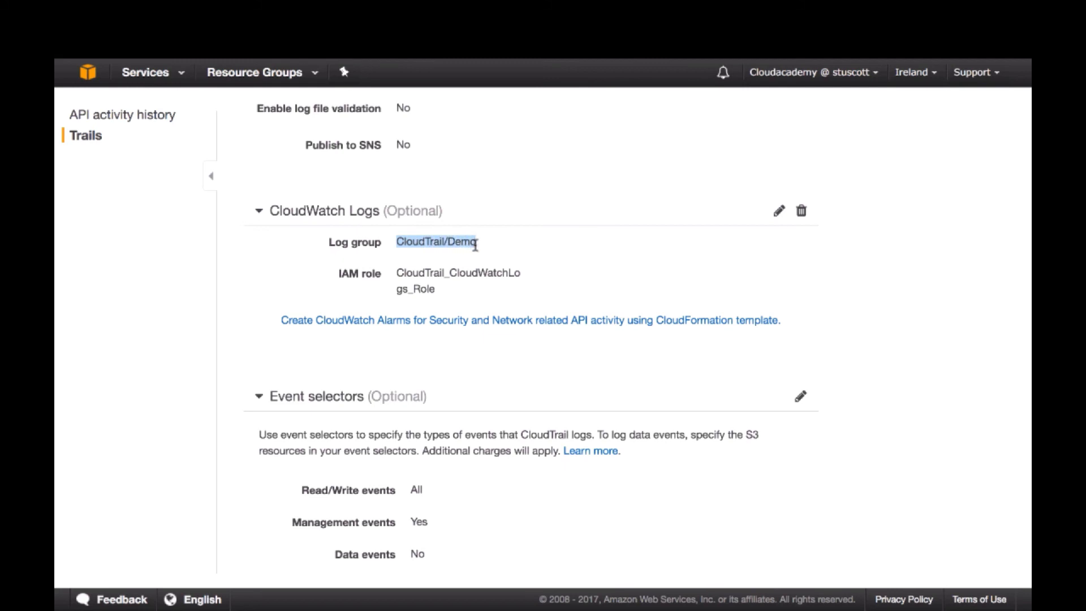
{"action": "left_click", "coordinate": [478, 245]}
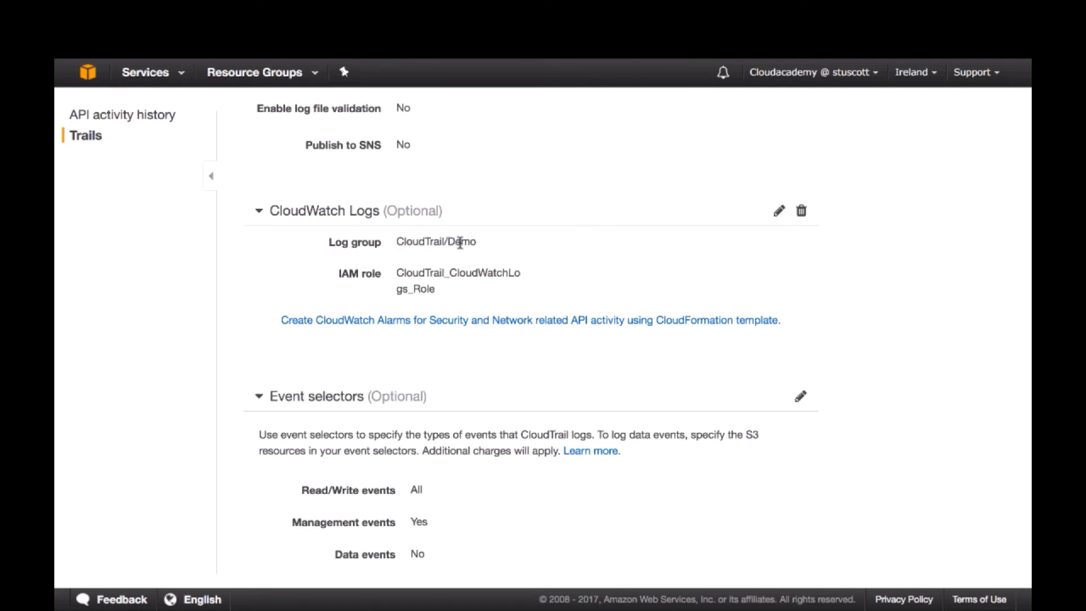
Switch to CloudWatch and view the events in the eu-west-1 log stream of the CloudTrail/Demo log group
{"action": "left_click", "coordinate": [179, 77]}
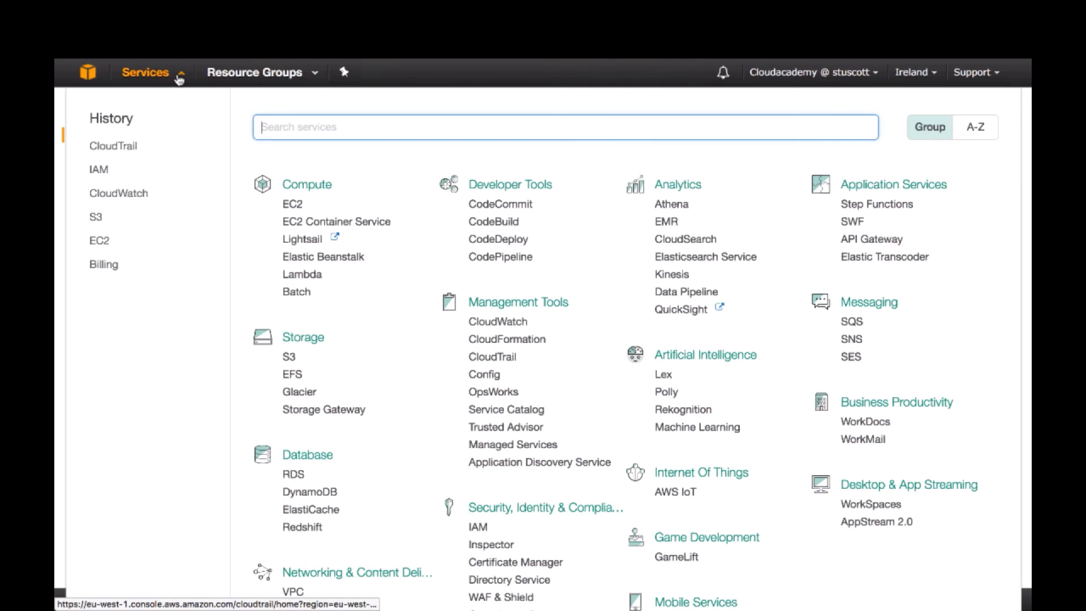
{"action": "left_click", "coordinate": [134, 194]}
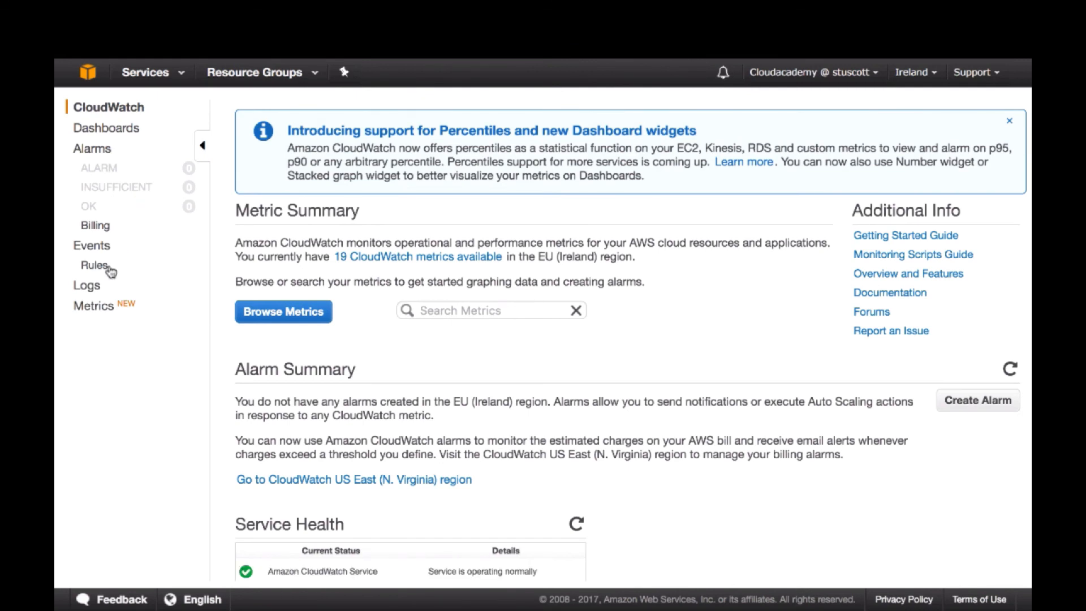
{"action": "left_click", "coordinate": [87, 287]}
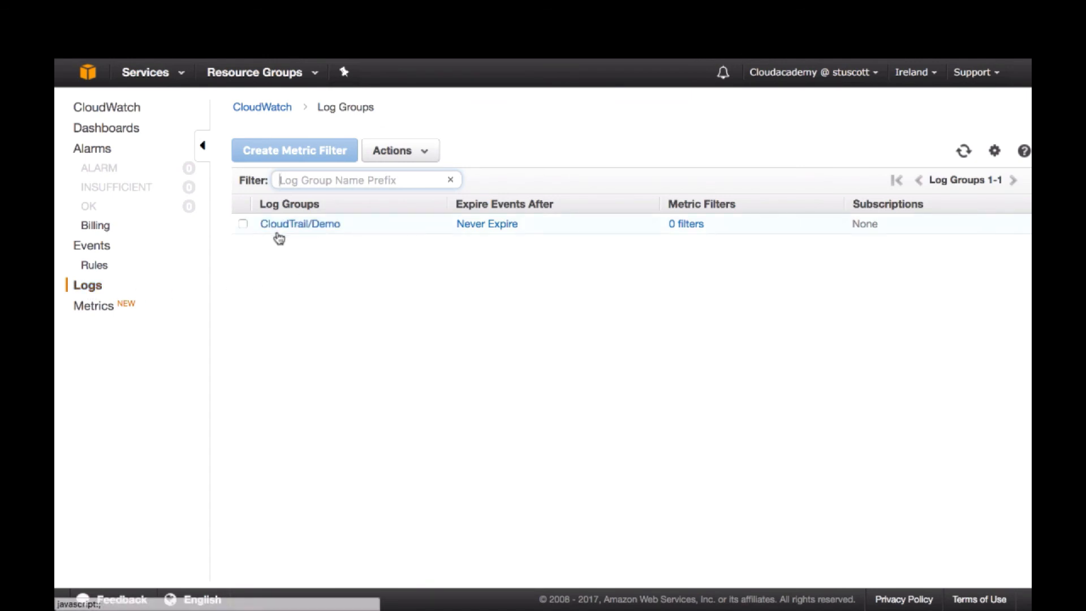
{"action": "left_click", "coordinate": [309, 226]}
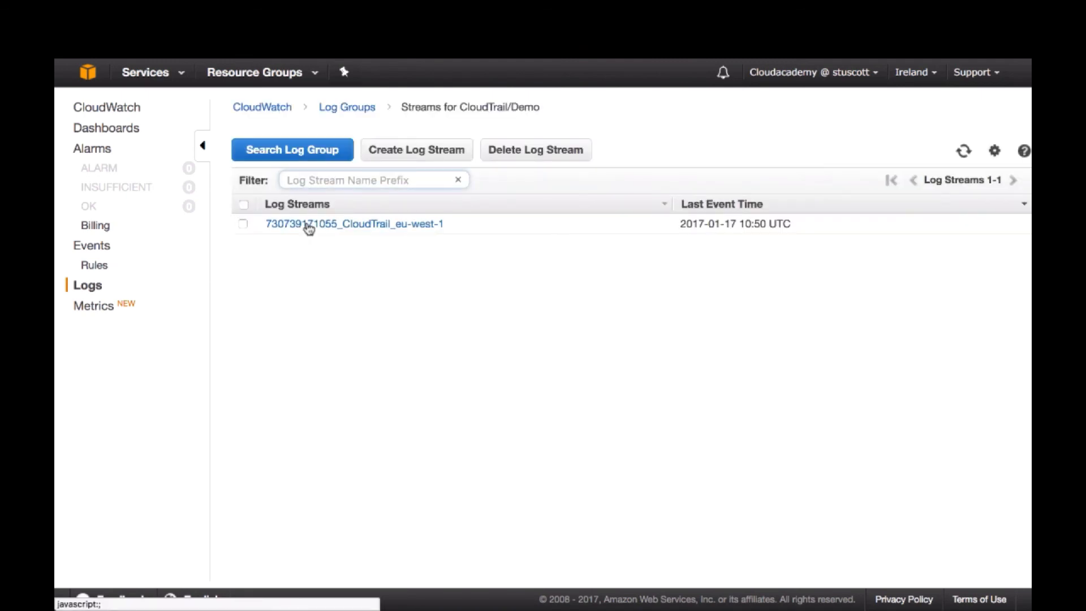
{"action": "left_click", "coordinate": [346, 226]}
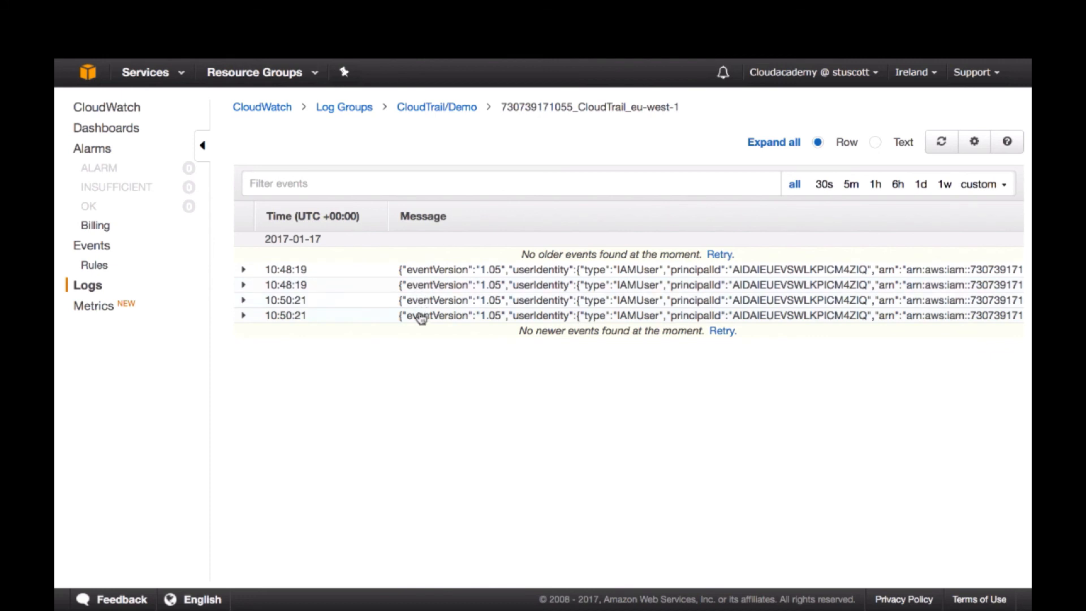
Reopen the CloudTrail/Demo log group and browse the events in the log stream ending in eu-west-1_2
{"action": "left_click", "coordinate": [85, 286]}
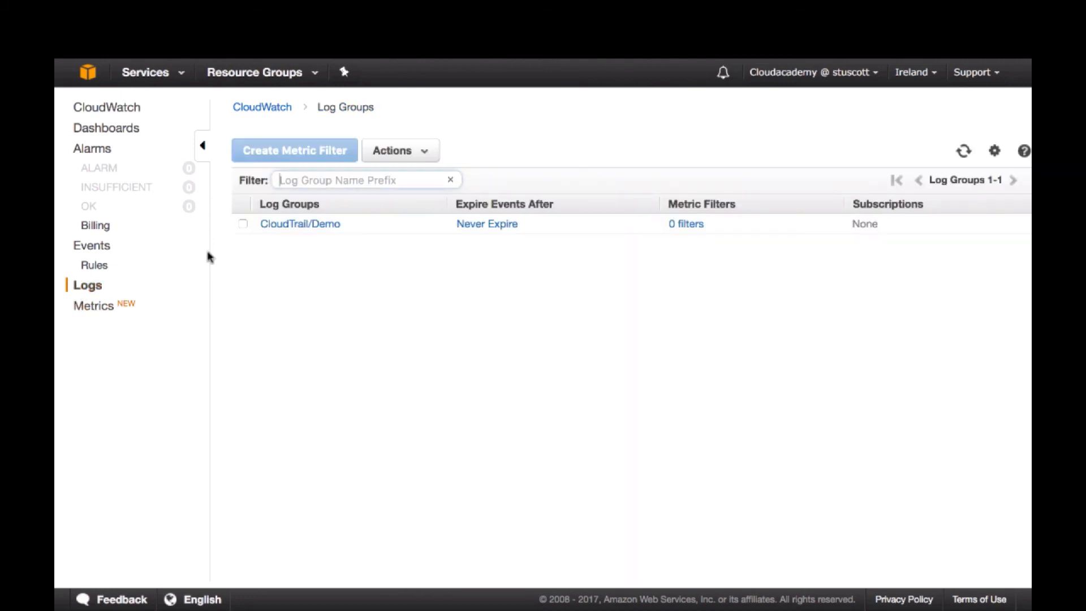
{"action": "left_click", "coordinate": [242, 223]}
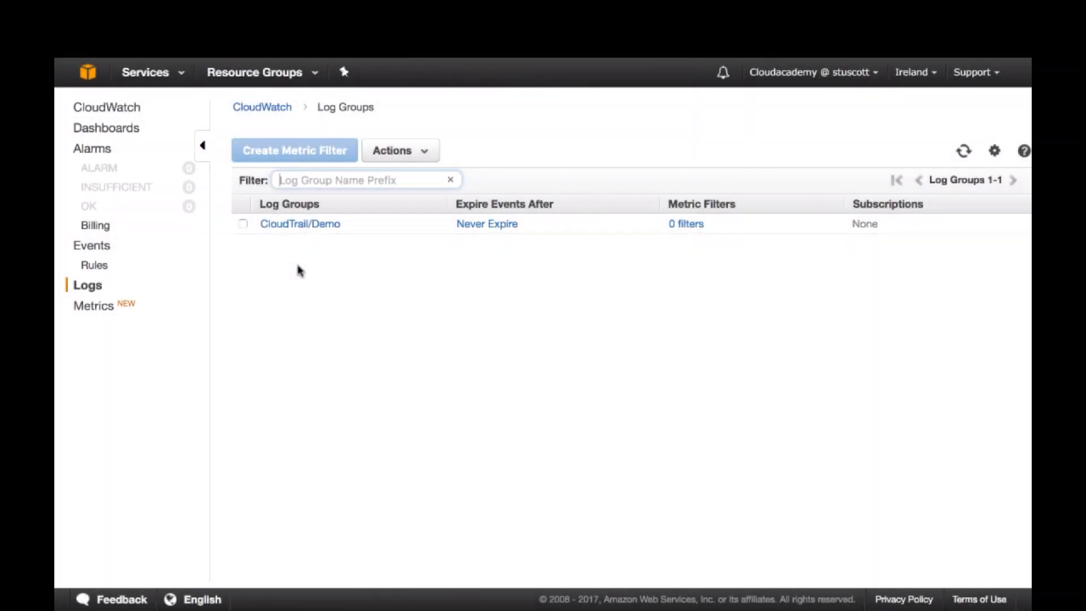
{"action": "left_click", "coordinate": [296, 225]}
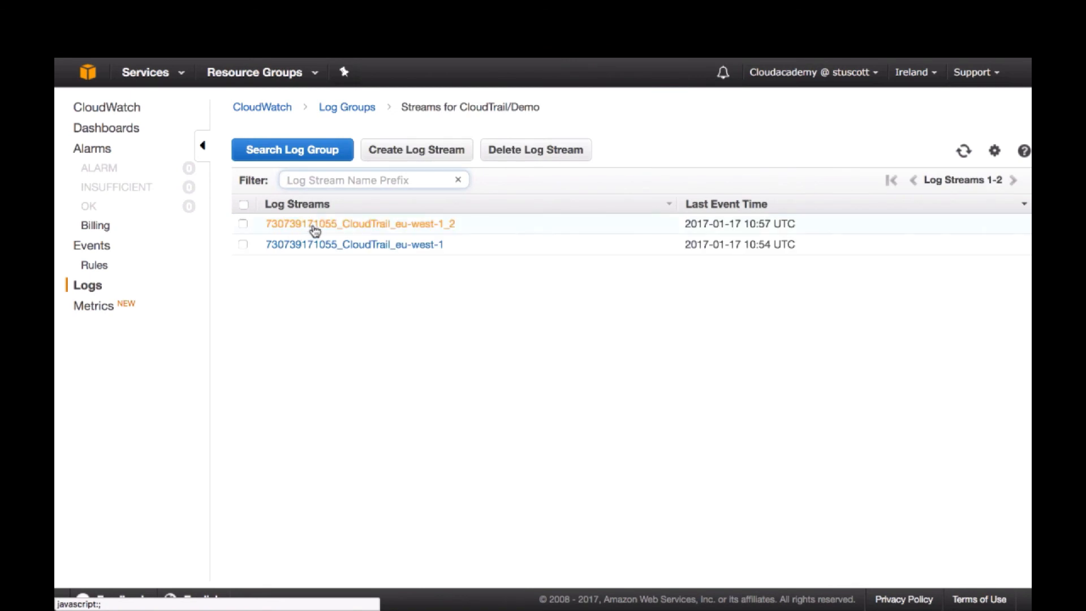
{"action": "left_click", "coordinate": [344, 229]}
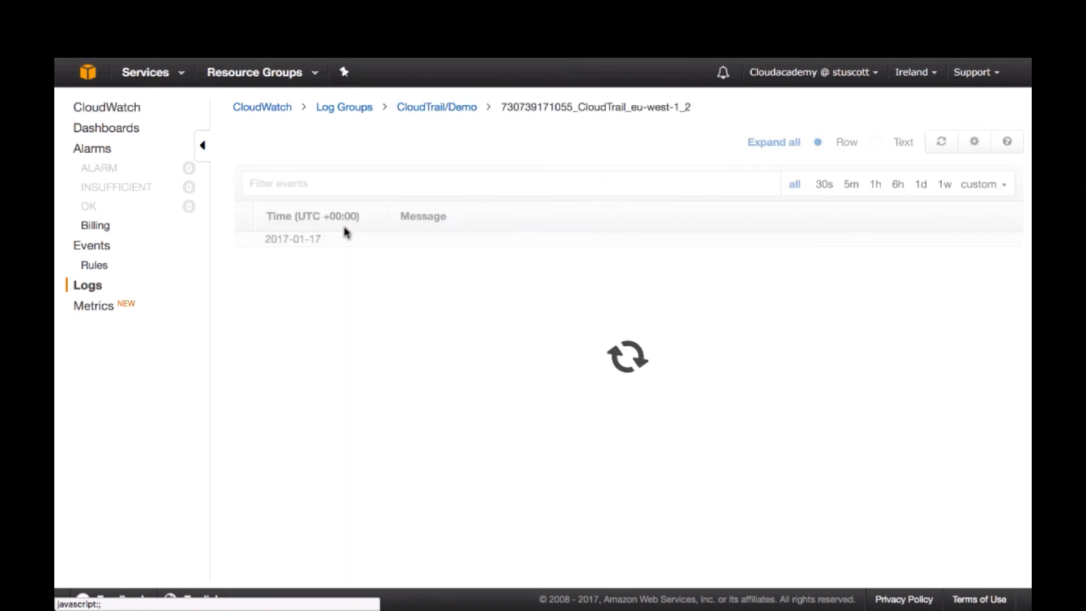
{"action": "scroll", "coordinate": [443, 371], "scroll_direction": "down", "scroll_amount": 1}
{"action": "scroll", "coordinate": [443, 372], "scroll_direction": "up", "scroll_amount": 1}
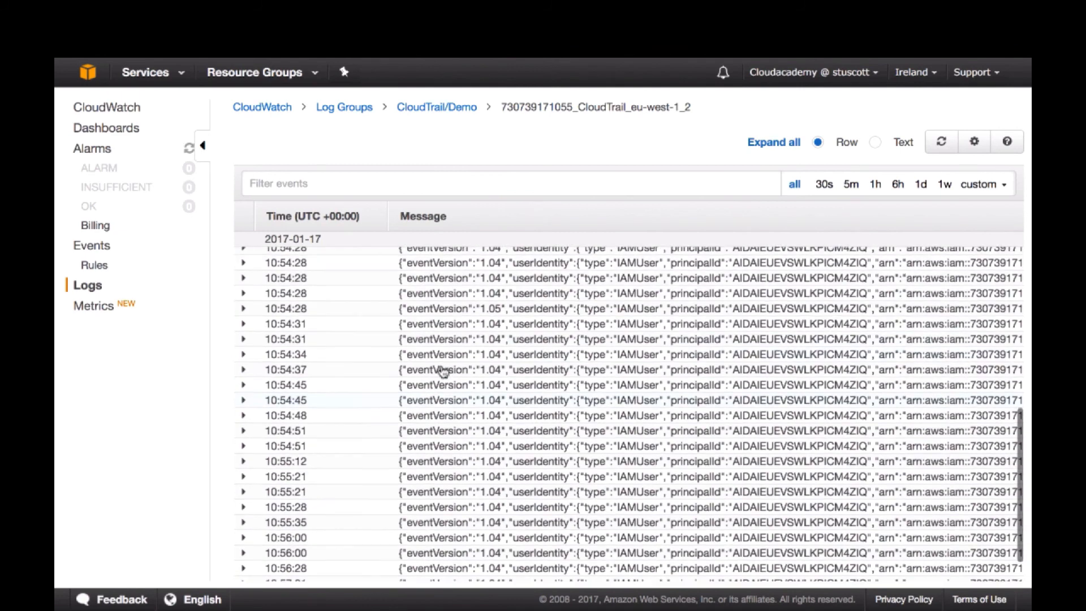
{"action": "scroll", "coordinate": [443, 371], "scroll_direction": "up", "scroll_amount": 4}
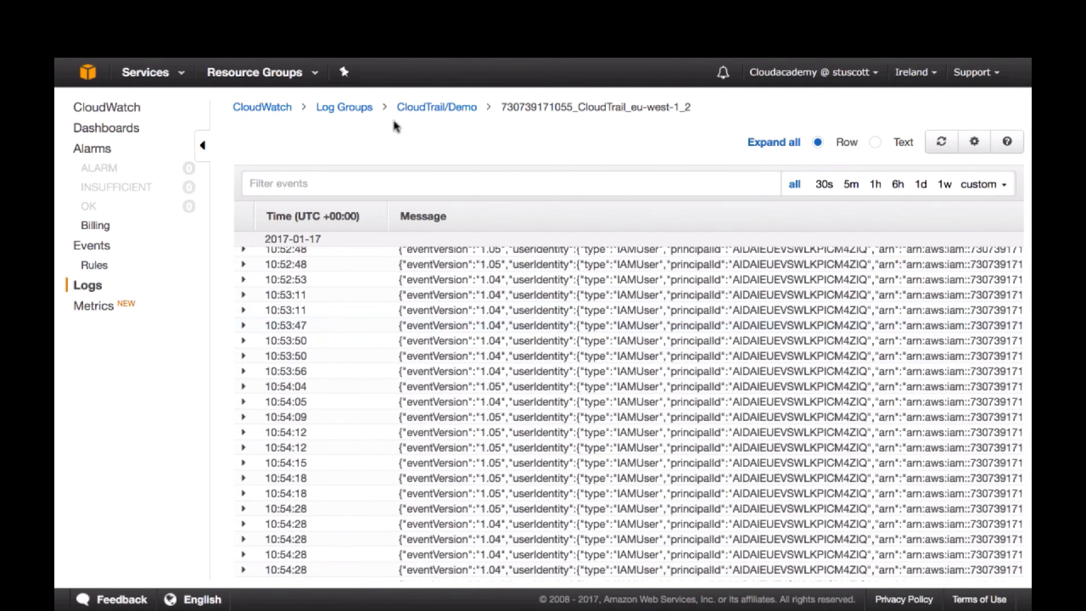
{"action": "left_click", "coordinate": [424, 109]}
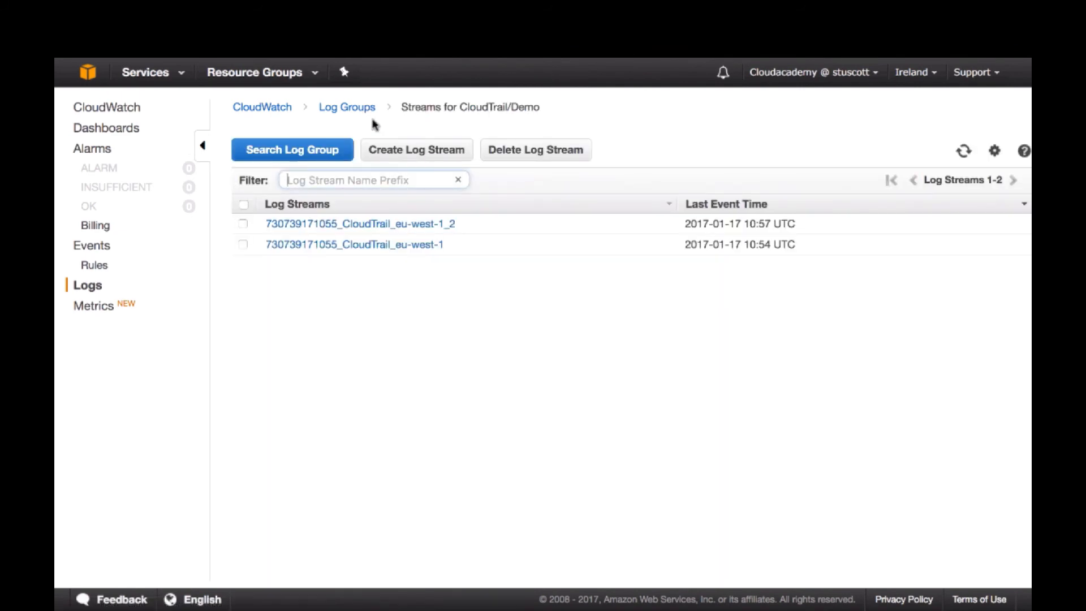
{"action": "left_click", "coordinate": [353, 107]}
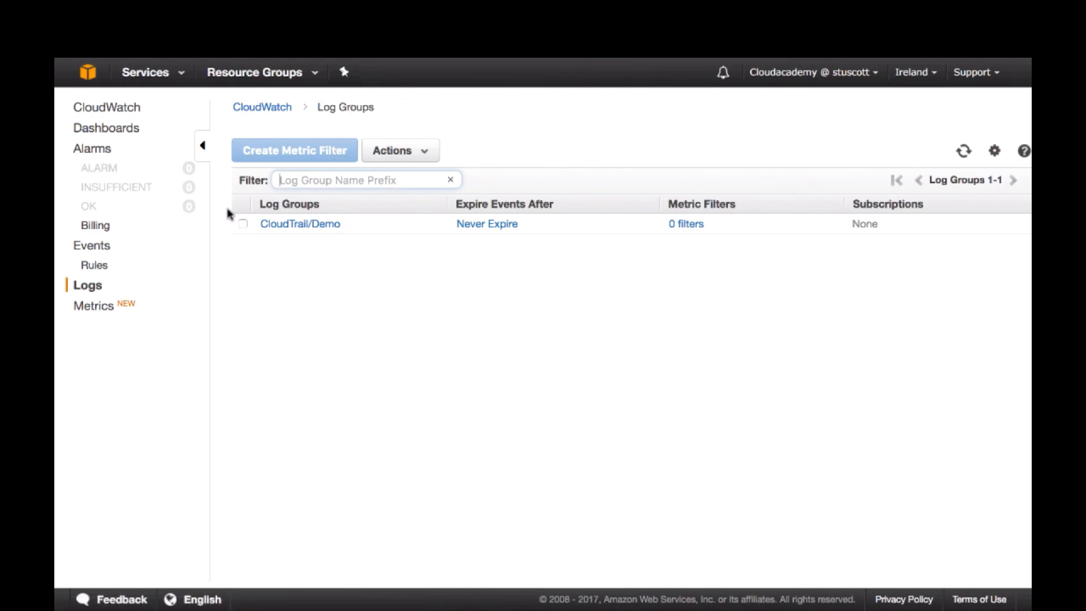
{"action": "left_click", "coordinate": [243, 227]}
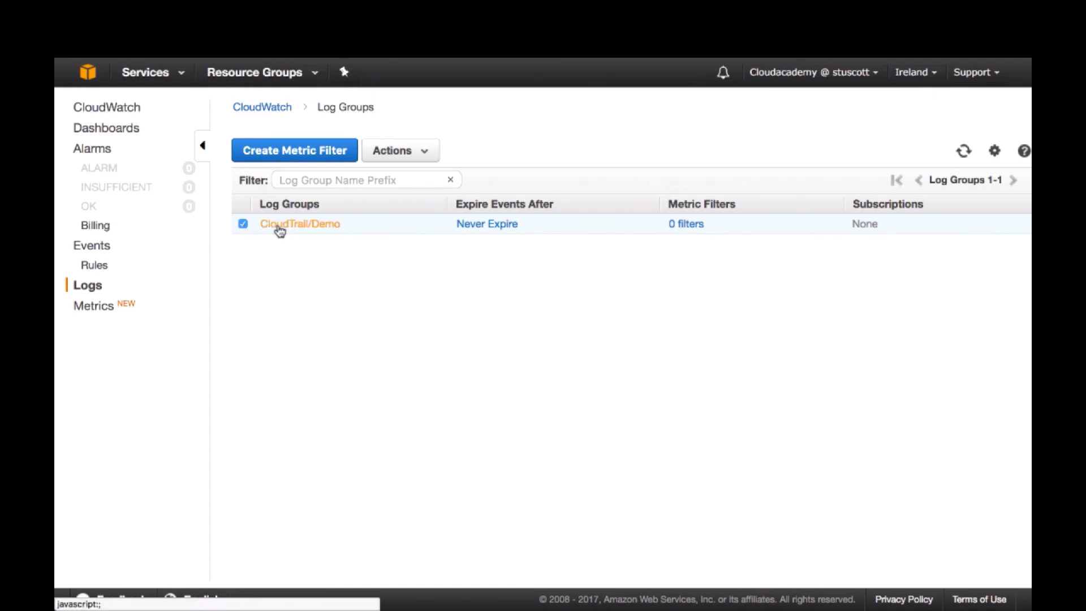
{"action": "left_click", "coordinate": [292, 152]}
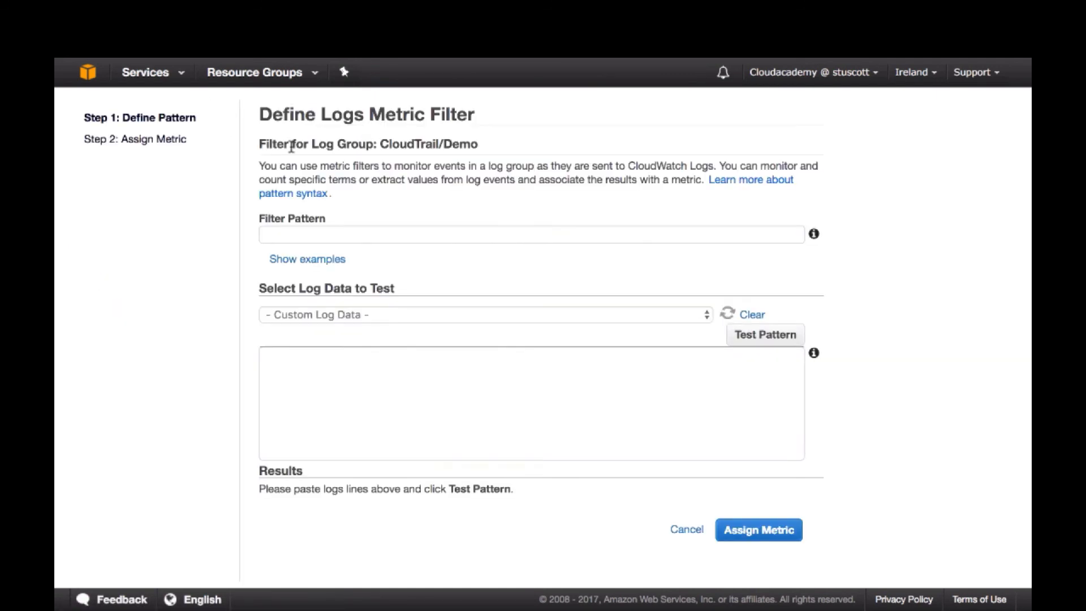
{"action": "left_click", "coordinate": [319, 233]}
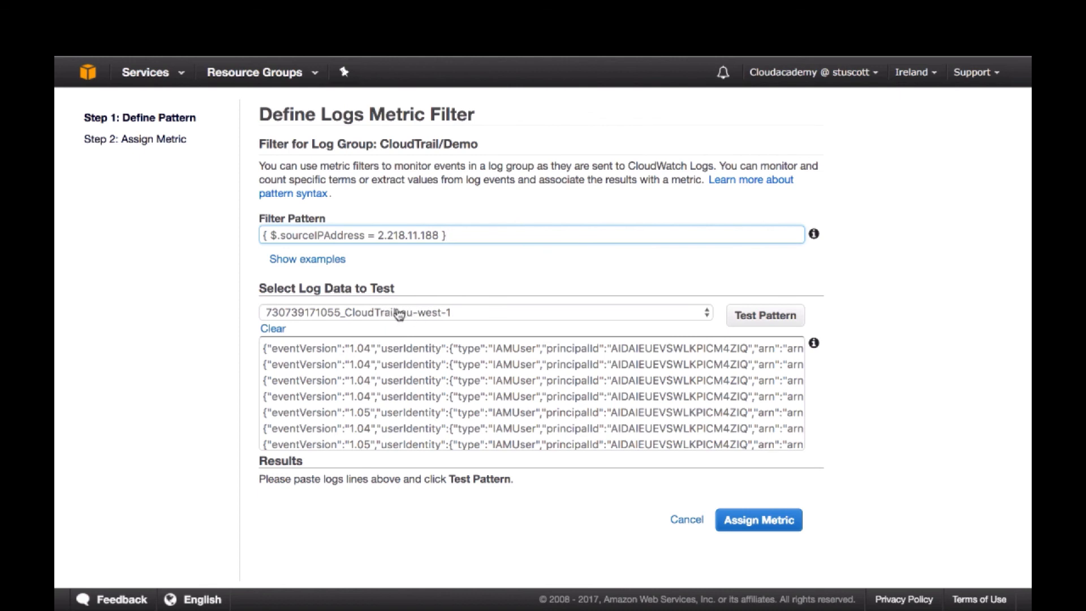
Test the source IP filter pattern against the sample log data of the eu-west-1 stream
{"action": "left_click", "coordinate": [518, 352]}
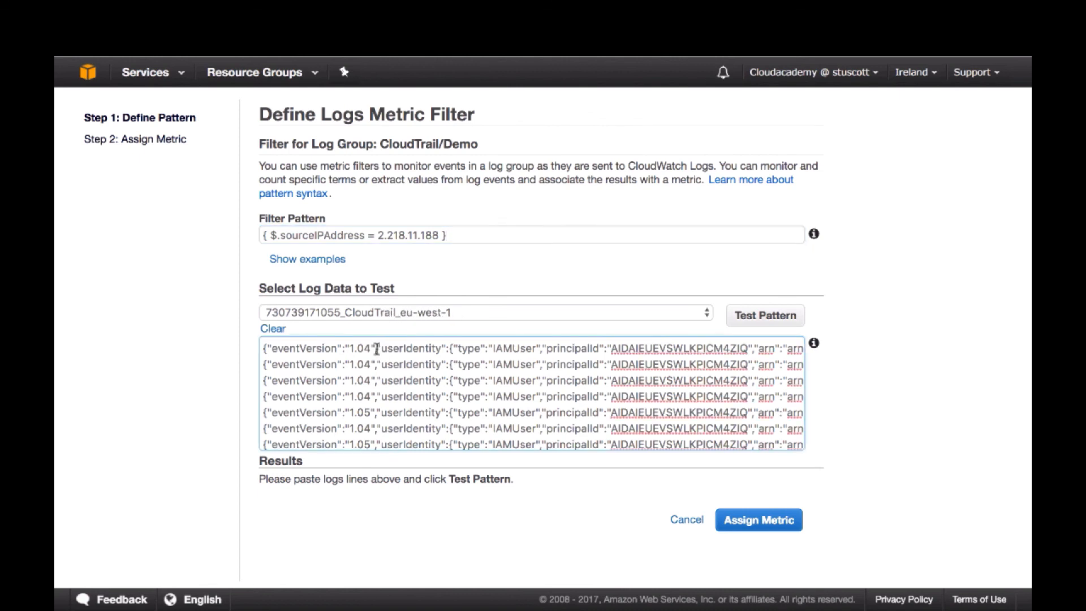
{"action": "key", "text": "super+a"}
{"action": "left_click", "coordinate": [501, 396]}
{"action": "left_click", "coordinate": [766, 320]}
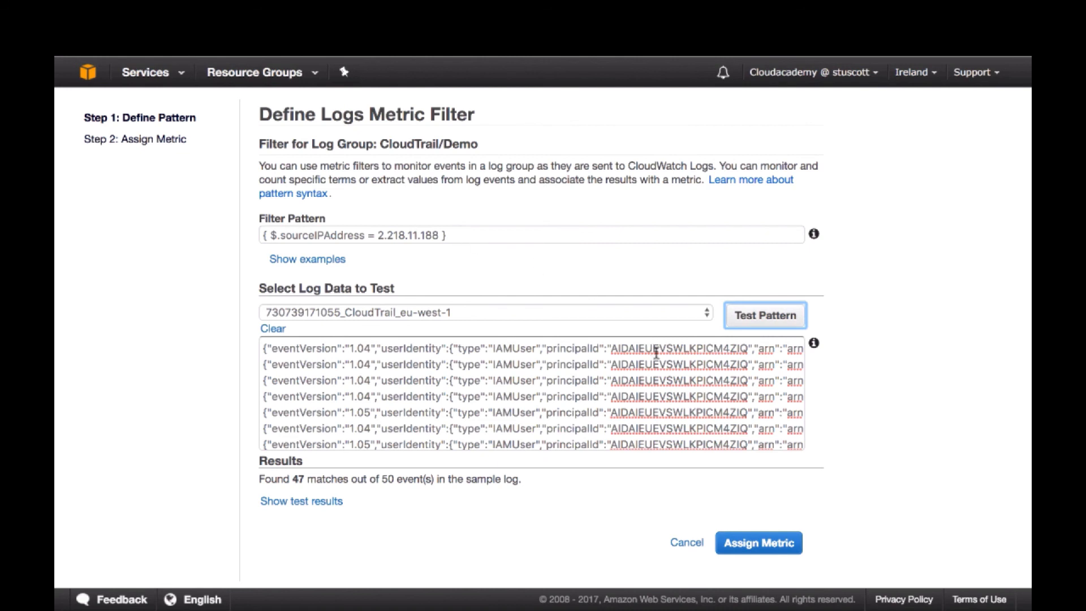
Assign the filter a metric named IPAddress in a new namespace Demo and create the filter
{"action": "left_click", "coordinate": [760, 543]}
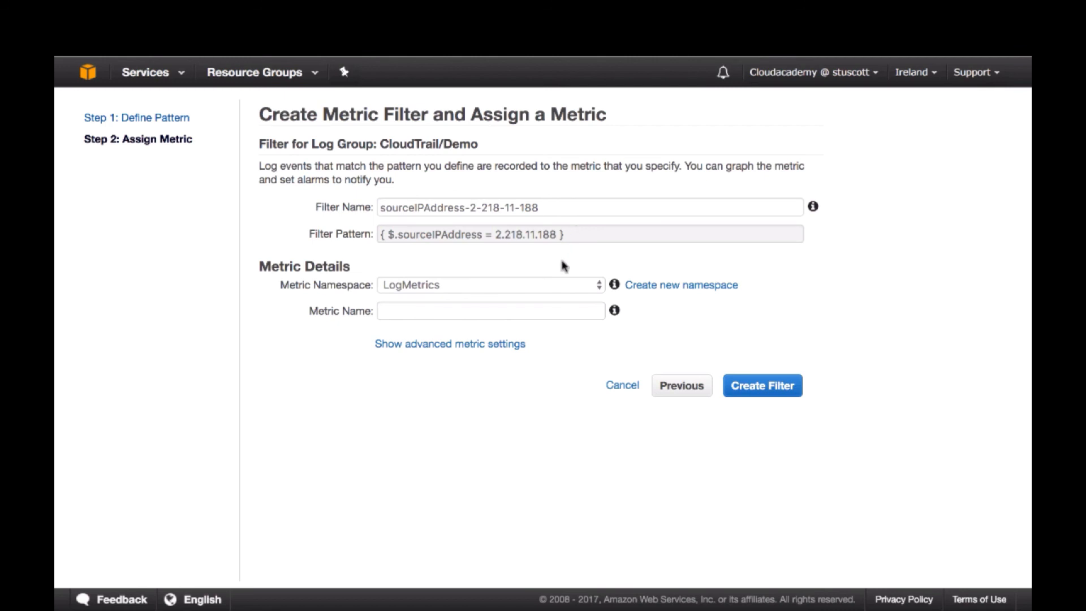
{"action": "left_click", "coordinate": [657, 285]}
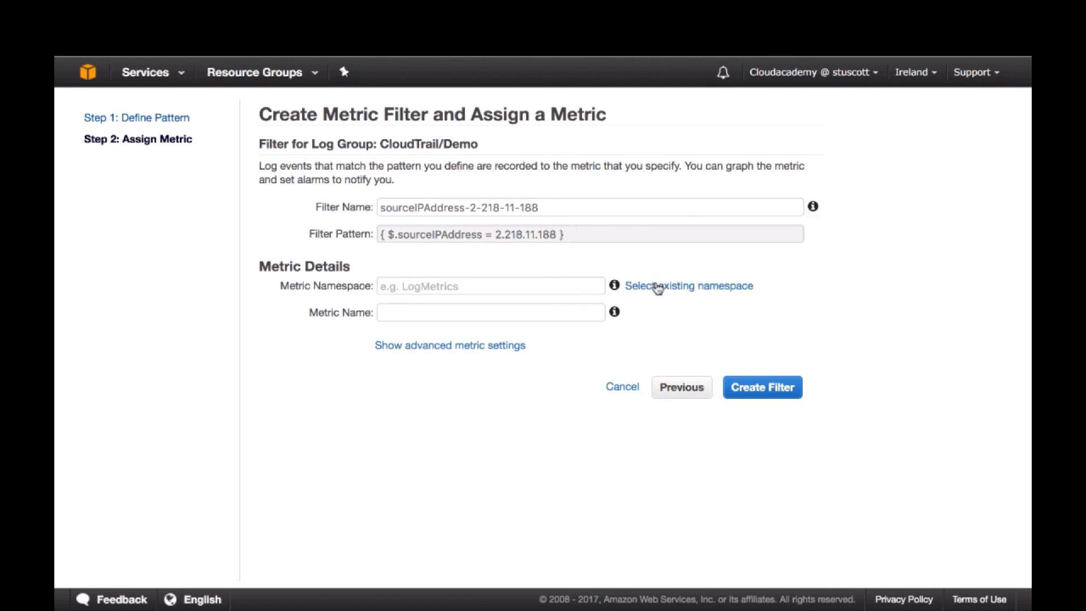
{"action": "left_click", "coordinate": [568, 287]}
{"action": "type", "text": "Demo"}
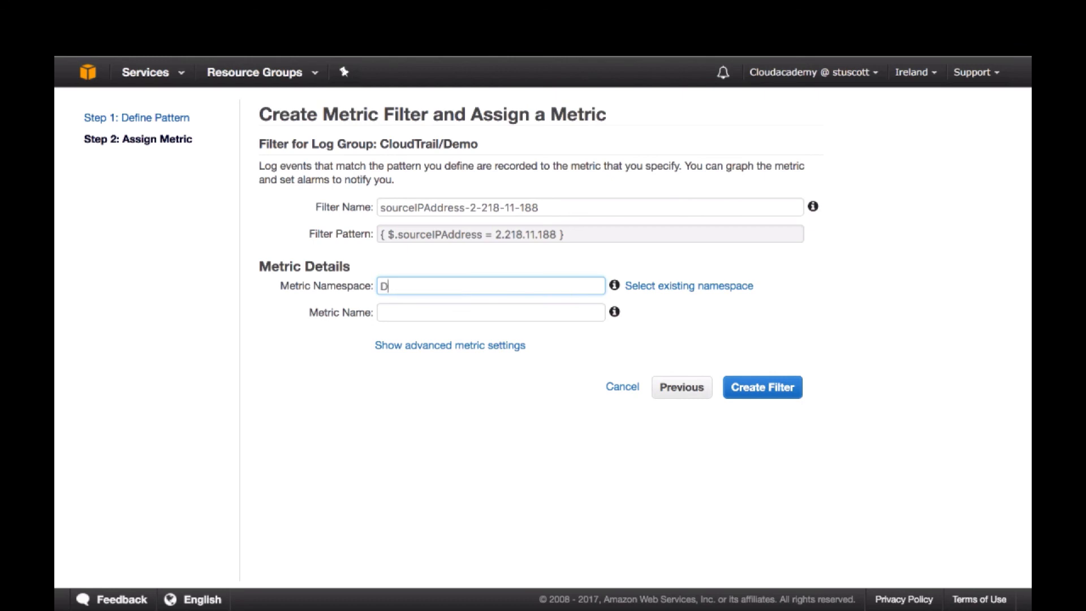
{"action": "left_click", "coordinate": [538, 315]}
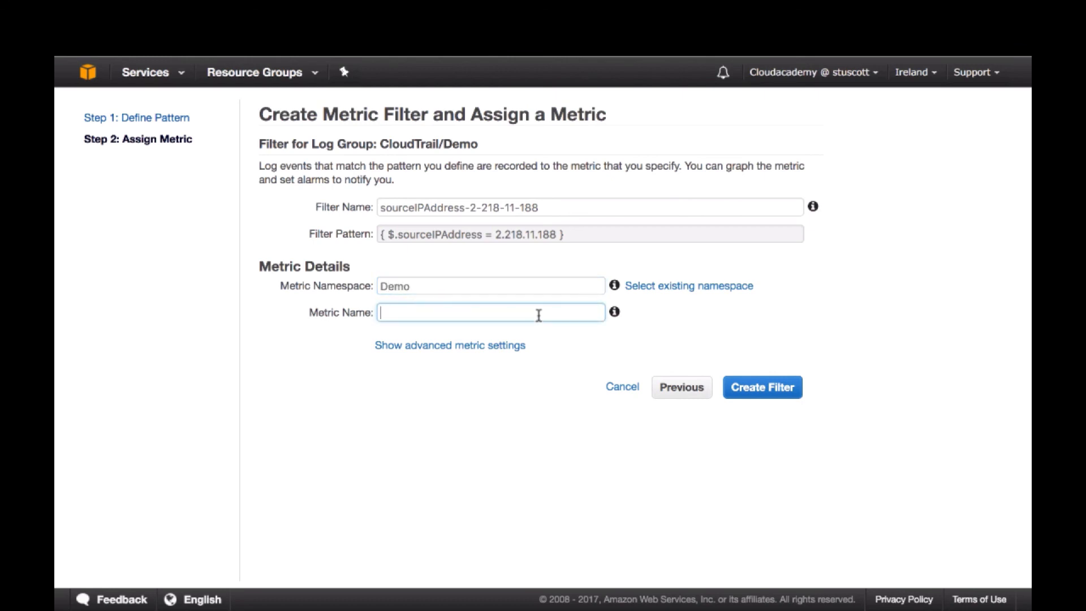
{"action": "type", "text": "IPAddress"}
{"action": "left_click", "coordinate": [761, 389]}
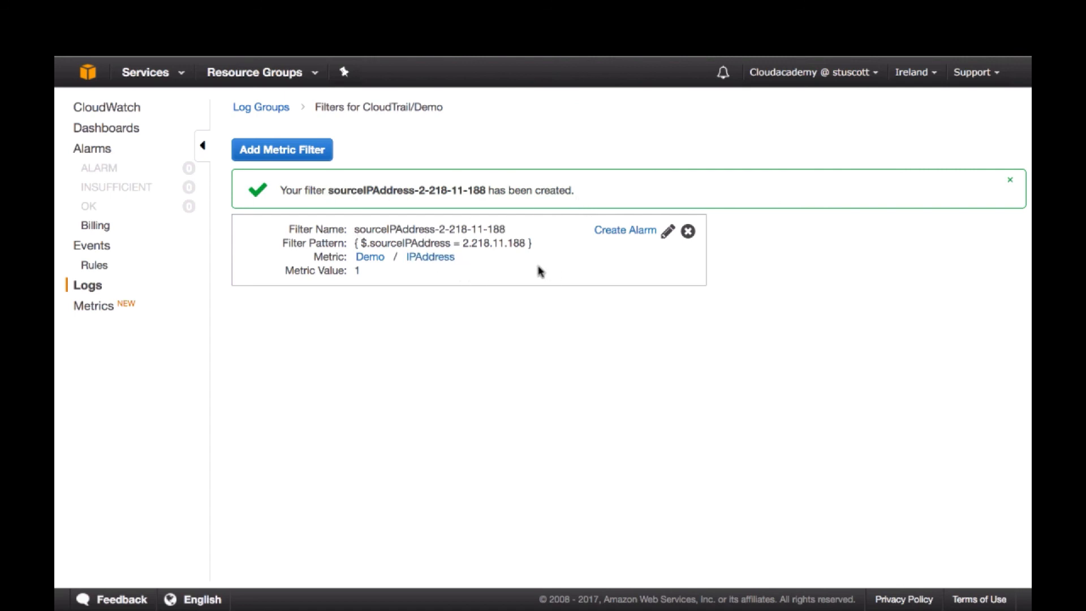
Start an alarm for the new filter named SourceIPAddress with the description "Too many calls from my IP"
{"action": "left_click", "coordinate": [626, 237]}
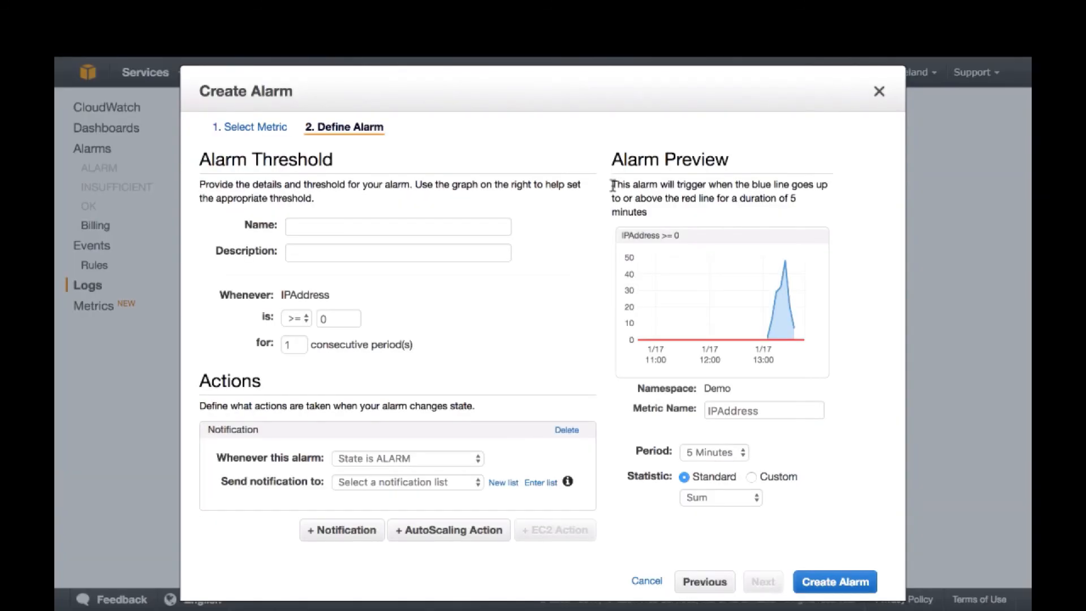
{"action": "left_click", "coordinate": [372, 229]}
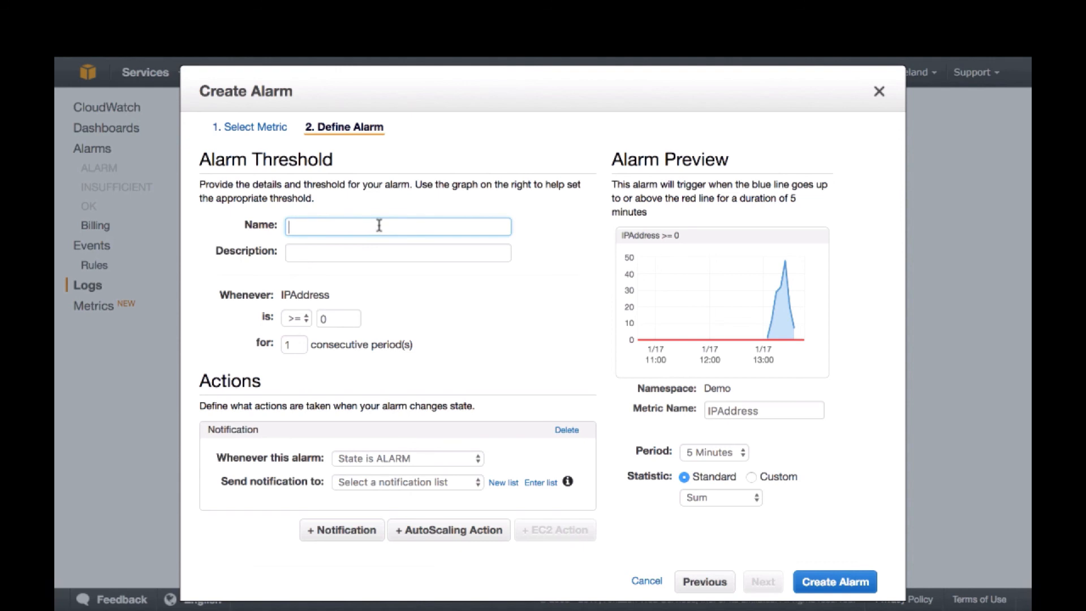
{"action": "type", "text": "SourcEIPAddress"}
{"action": "key", "text": "Tab"}
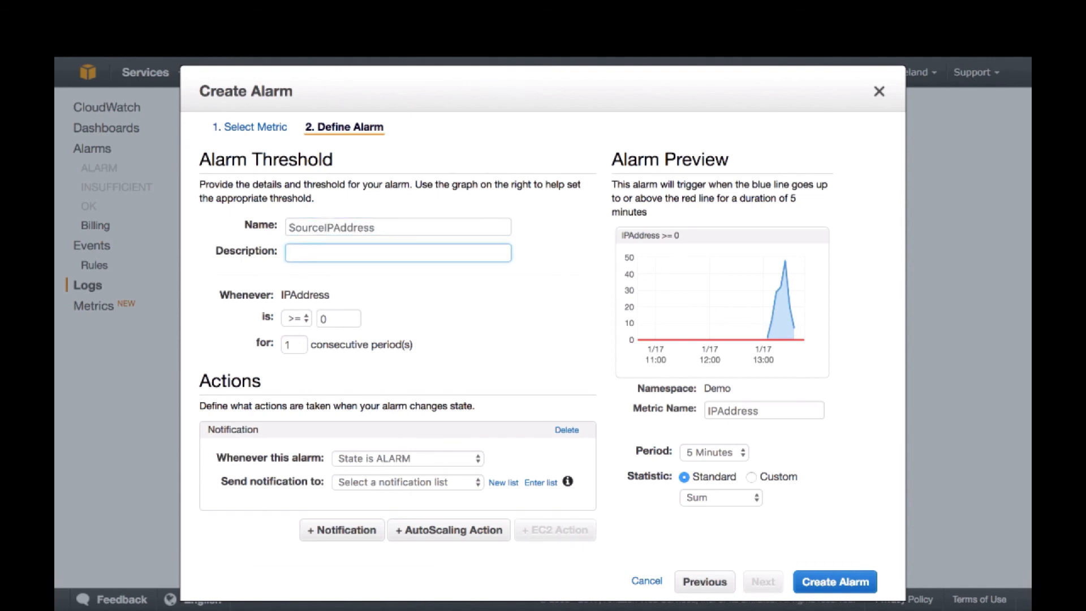
{"action": "type", "text": "Too many calls from my I"}
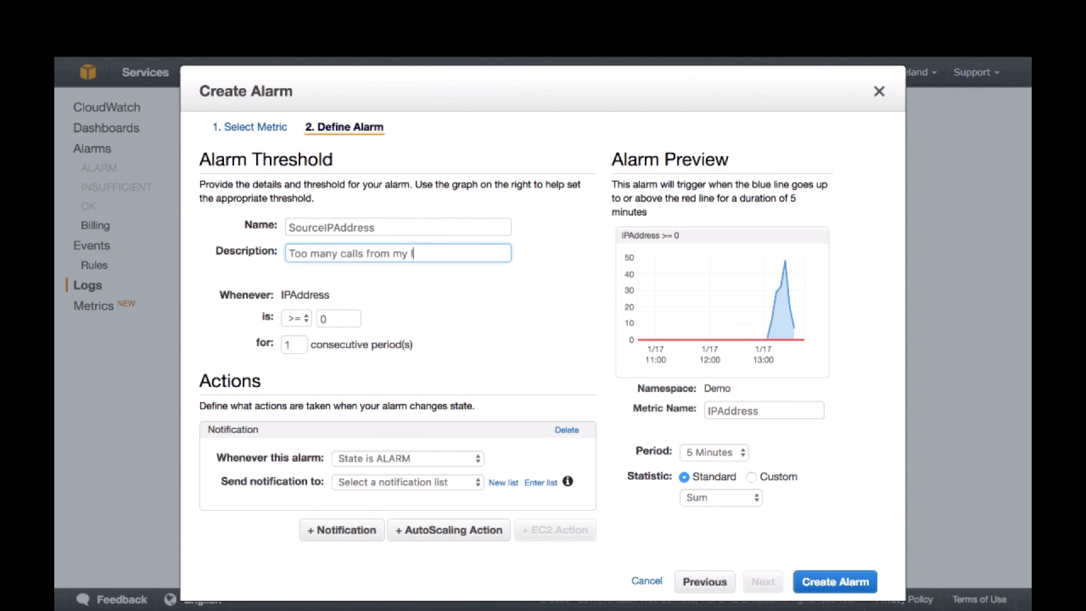
{"action": "type", "text": "P"}
Set the alarm threshold for IPAddress to 30
{"action": "left_click", "coordinate": [347, 321]}
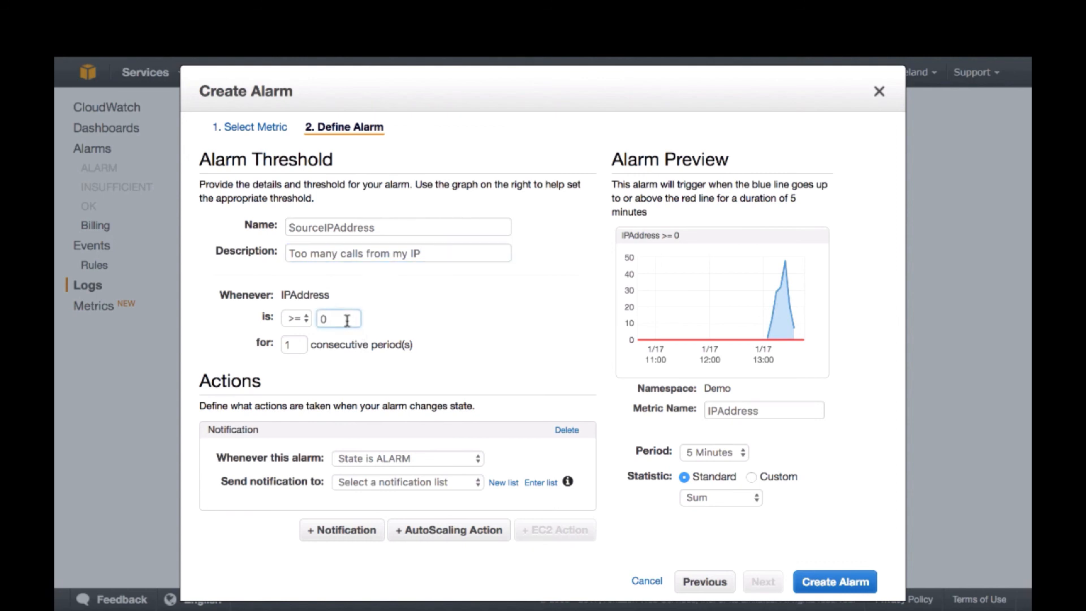
{"action": "key", "text": "BackSpace"}
{"action": "type", "text": "30"}
Add a new notification topic SourceIPAddressAlarm for the alarm and enter the recipient's e-mail address
{"action": "left_click", "coordinate": [495, 483]}
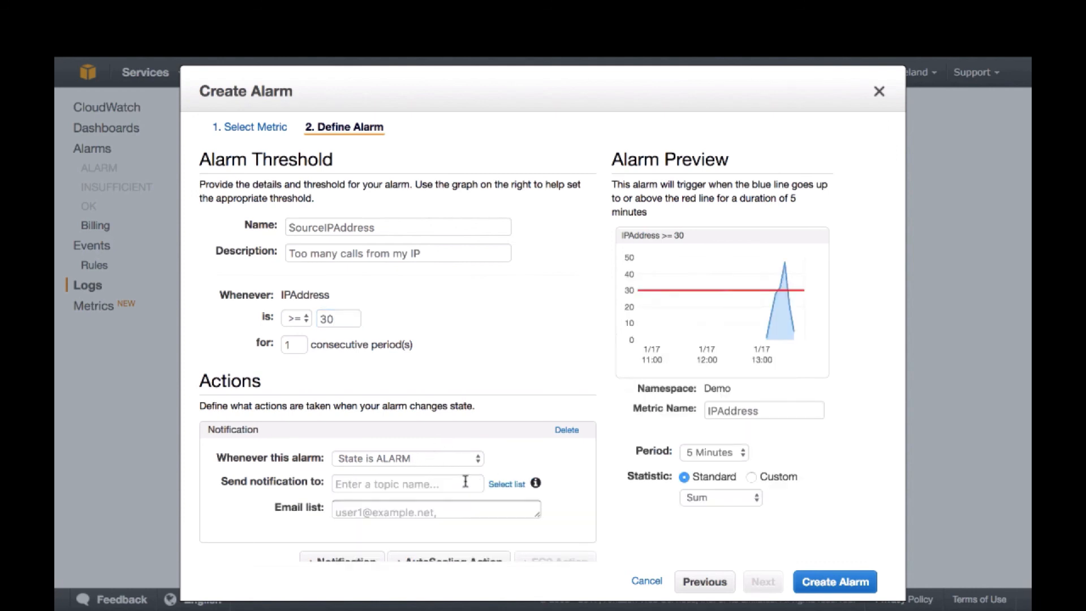
{"action": "left_click", "coordinate": [425, 483]}
{"action": "type", "text": "SourceI"}
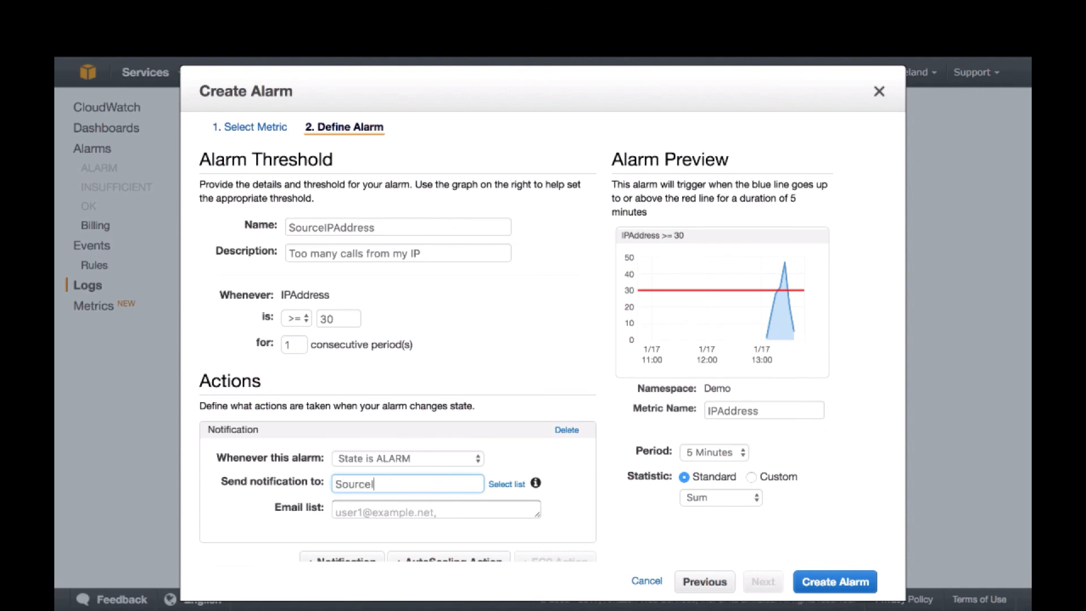
{"action": "type", "text": "PAddresSAl"}
{"action": "type", "text": "Alarm"}
{"action": "left_click", "coordinate": [449, 513]}
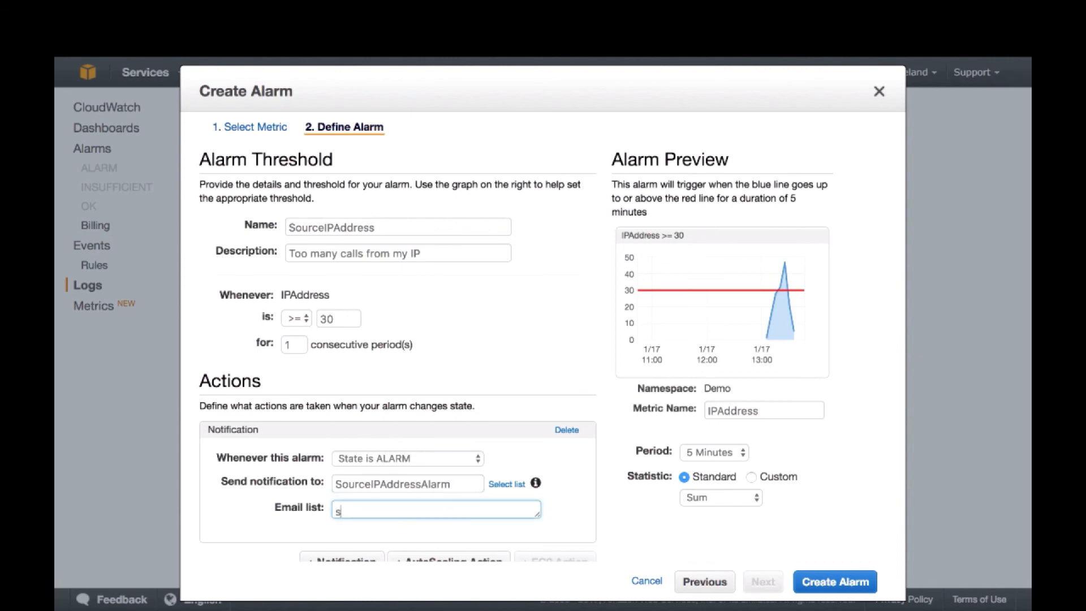
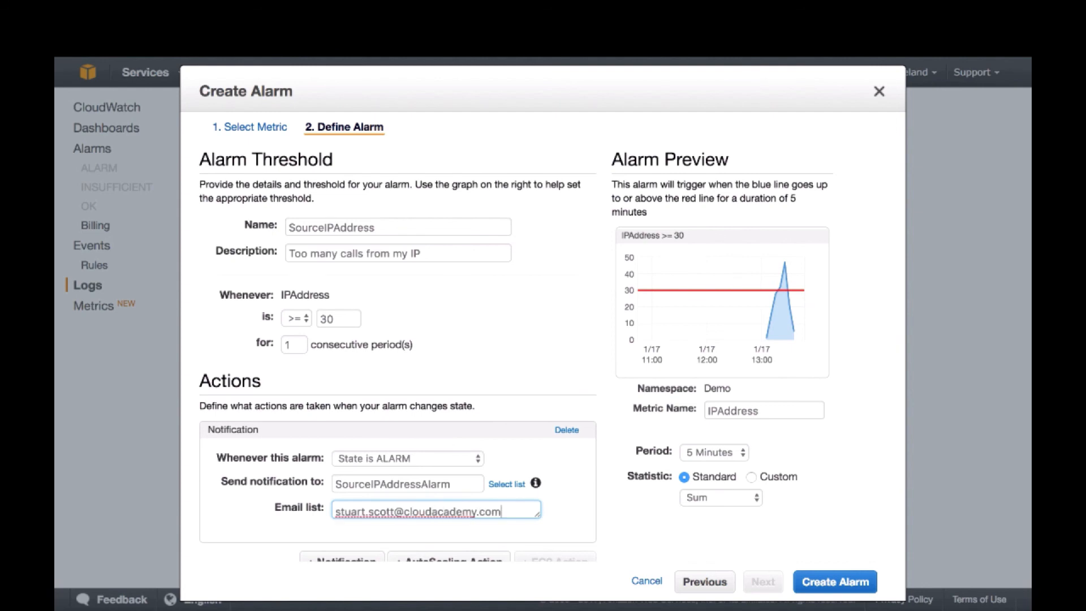
Create the SourceIPAddress alarm and close the e-mail confirmation dialog
{"action": "scroll", "coordinate": [848, 325], "scroll_direction": "down", "scroll_amount": 1}
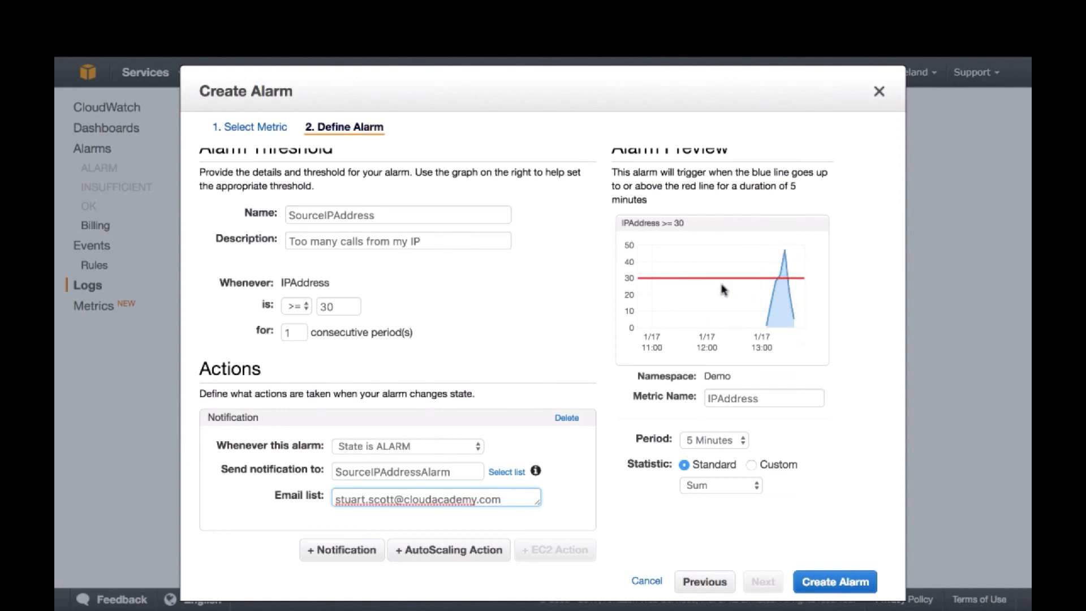
{"action": "left_click", "coordinate": [834, 584]}
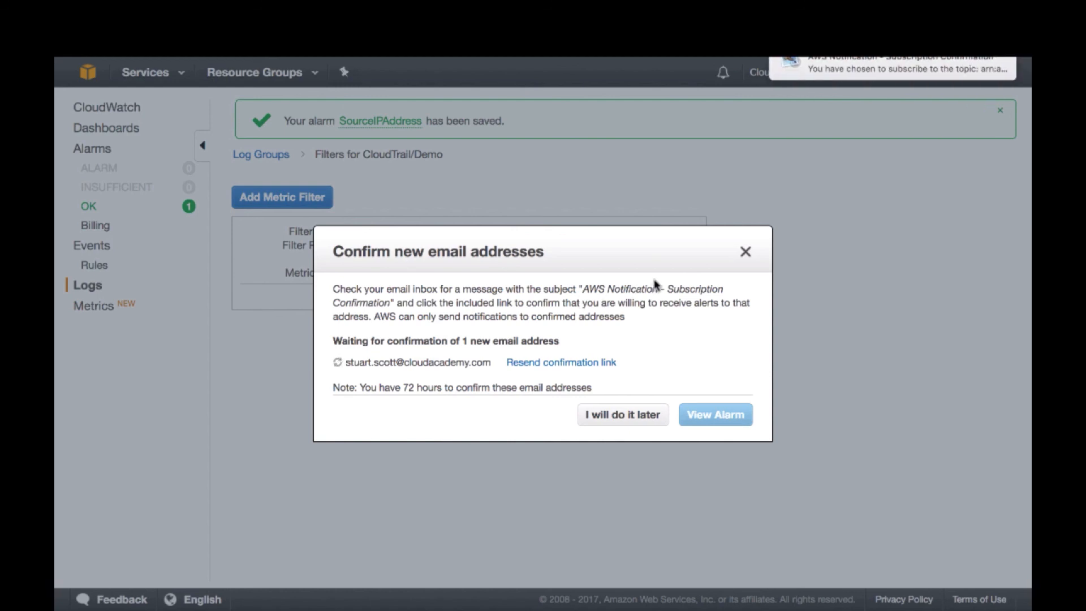
{"action": "left_click", "coordinate": [745, 252]}
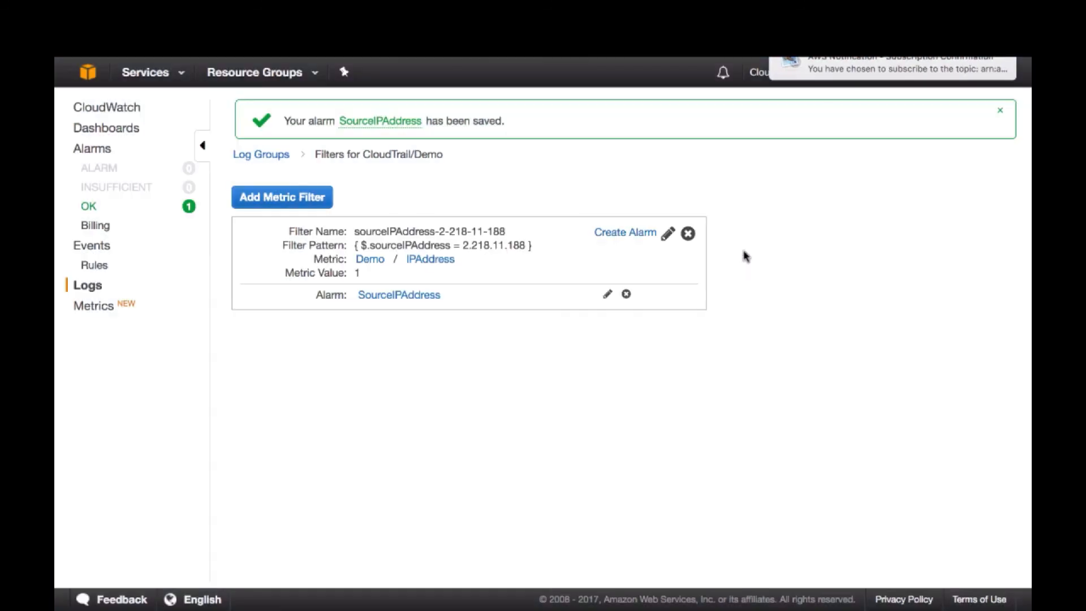
Select SourceIPAddress in the alarm list and examine its state, details and threshold graph
{"action": "left_click", "coordinate": [94, 150]}
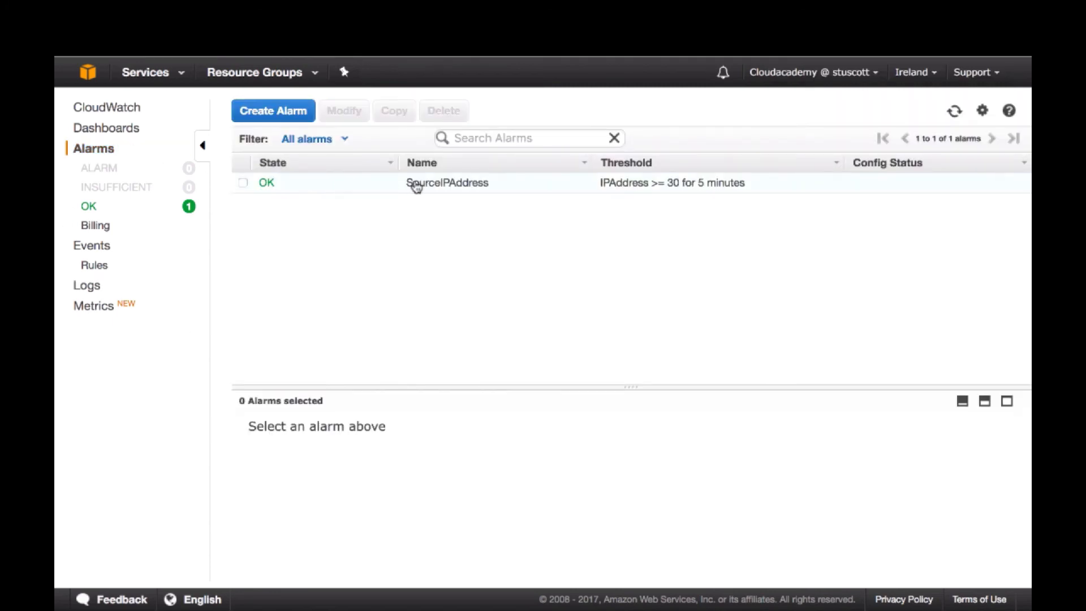
{"action": "left_click", "coordinate": [242, 185]}
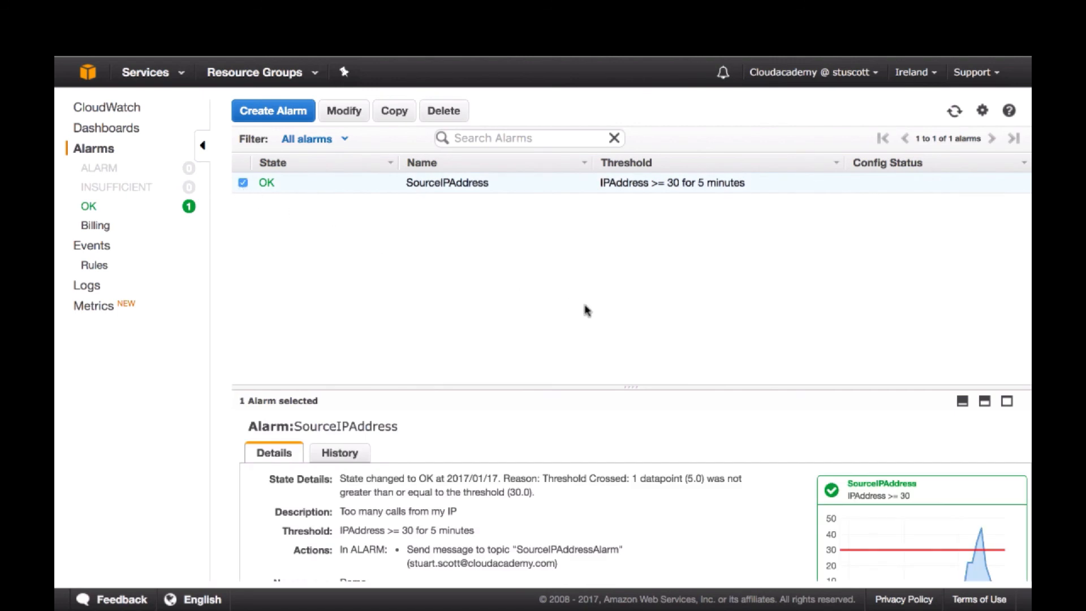
{"action": "scroll", "coordinate": [919, 515], "scroll_direction": "down", "scroll_amount": 2}
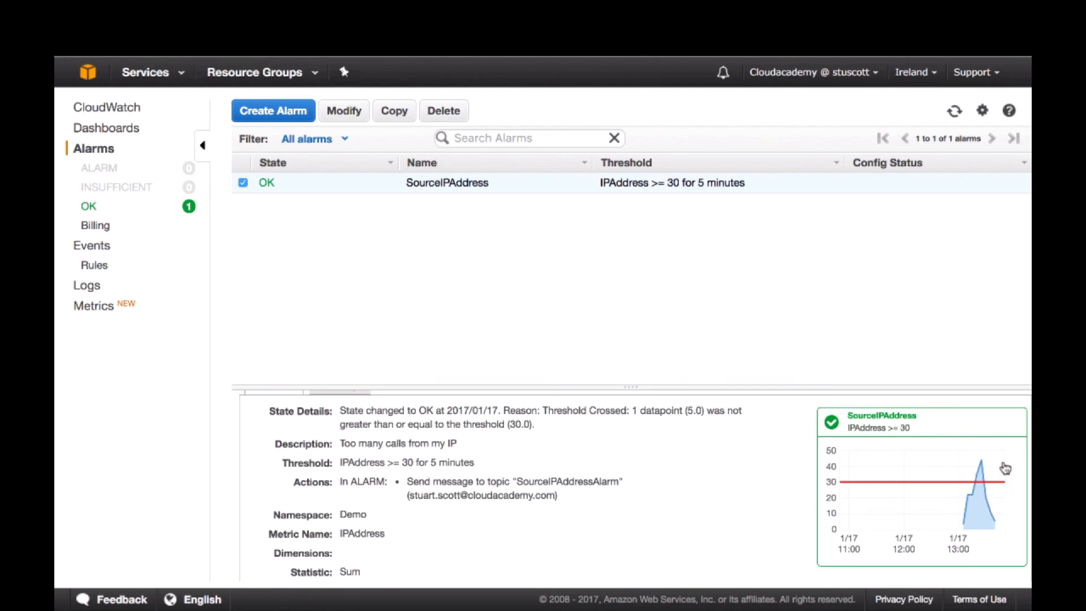
{"action": "scroll", "coordinate": [1004, 469], "scroll_direction": "down", "scroll_amount": 1}
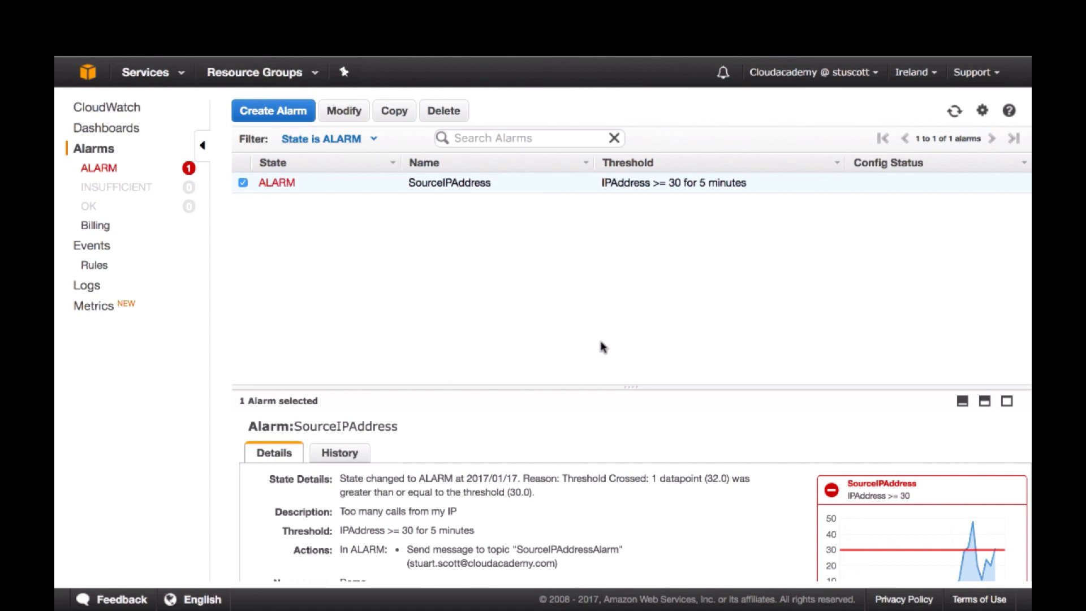
{"action": "scroll", "coordinate": [898, 522], "scroll_direction": "down", "scroll_amount": 3}
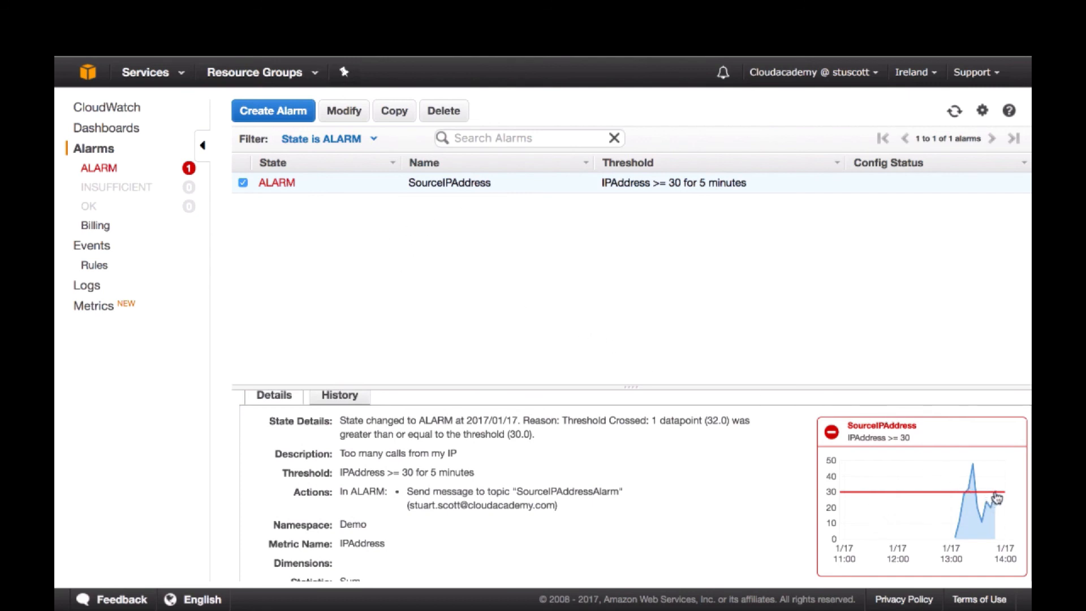
{"action": "scroll", "coordinate": [994, 497], "scroll_direction": "down", "scroll_amount": 1}
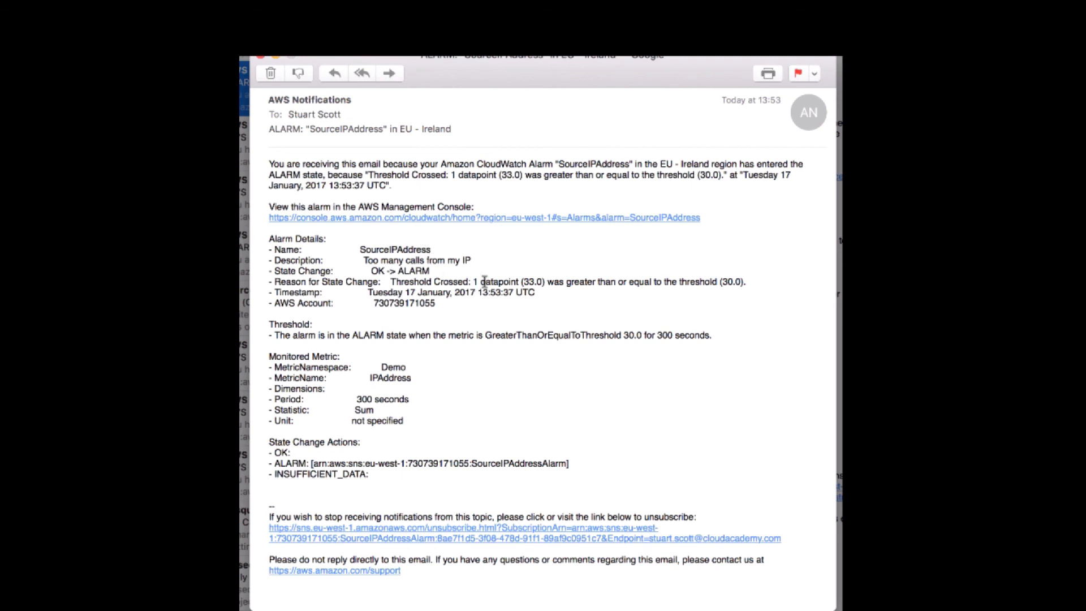
Check the reason for the state change in the alarm notification e-mail, and return to the CloudWatch alarm
{"action": "left_click_drag", "start_coordinate": [523, 281], "coordinate": [527, 283]}
{"action": "left_click_drag", "start_coordinate": [731, 281], "coordinate": [725, 281]}
{"action": "key", "text": "ctrl+Left"}
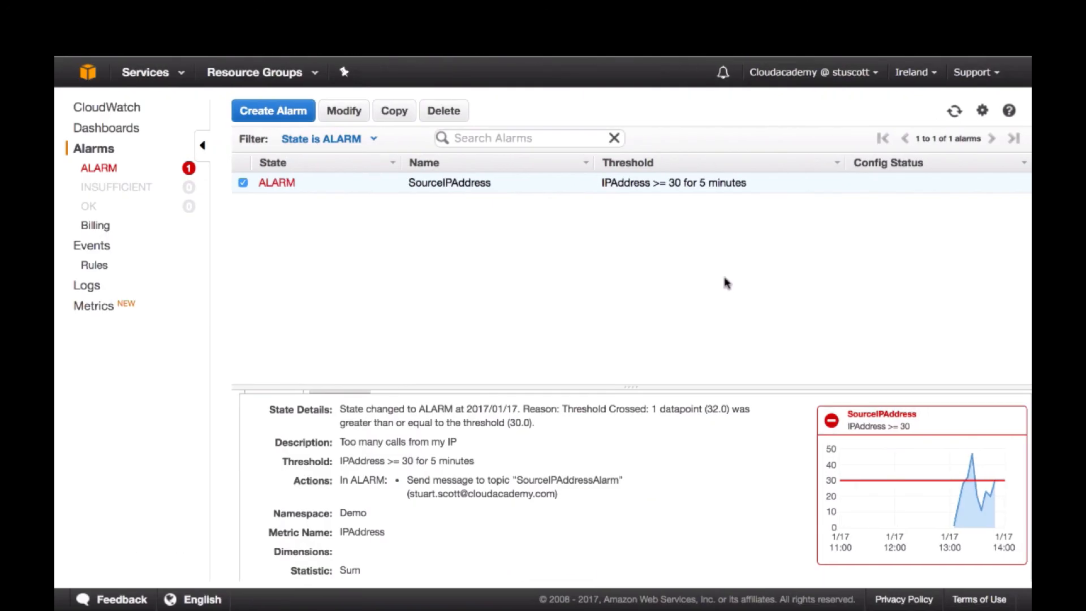